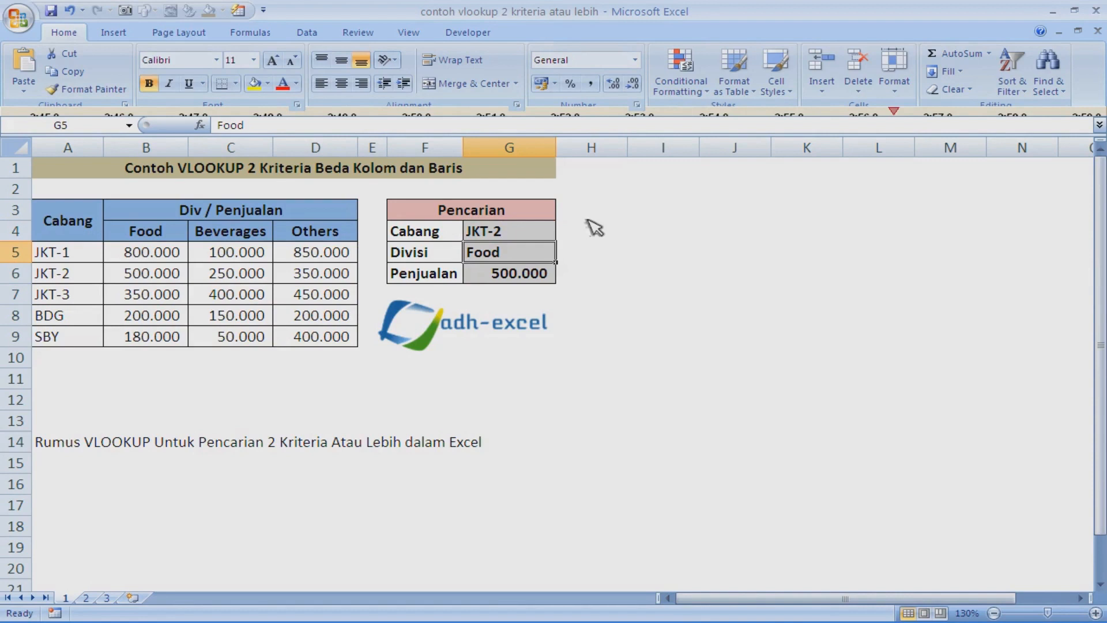
Change the Divisi search criterion in cell G5 to Beverages for branch JKT-2.
{"action": "left_click", "coordinate": [184, 281]}
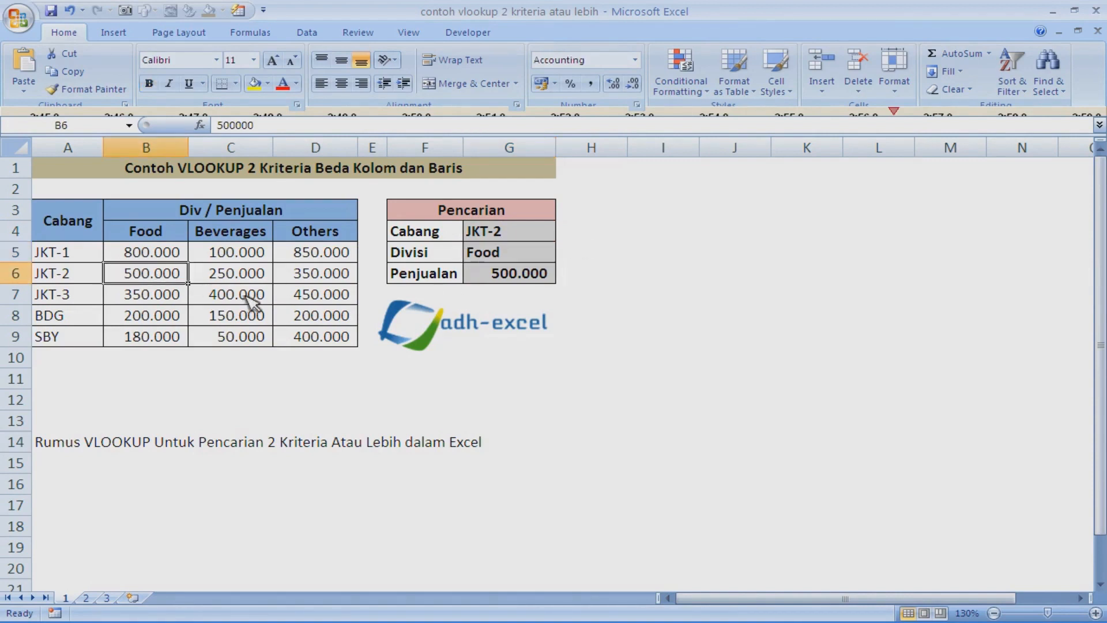
{"action": "left_click", "coordinate": [526, 253]}
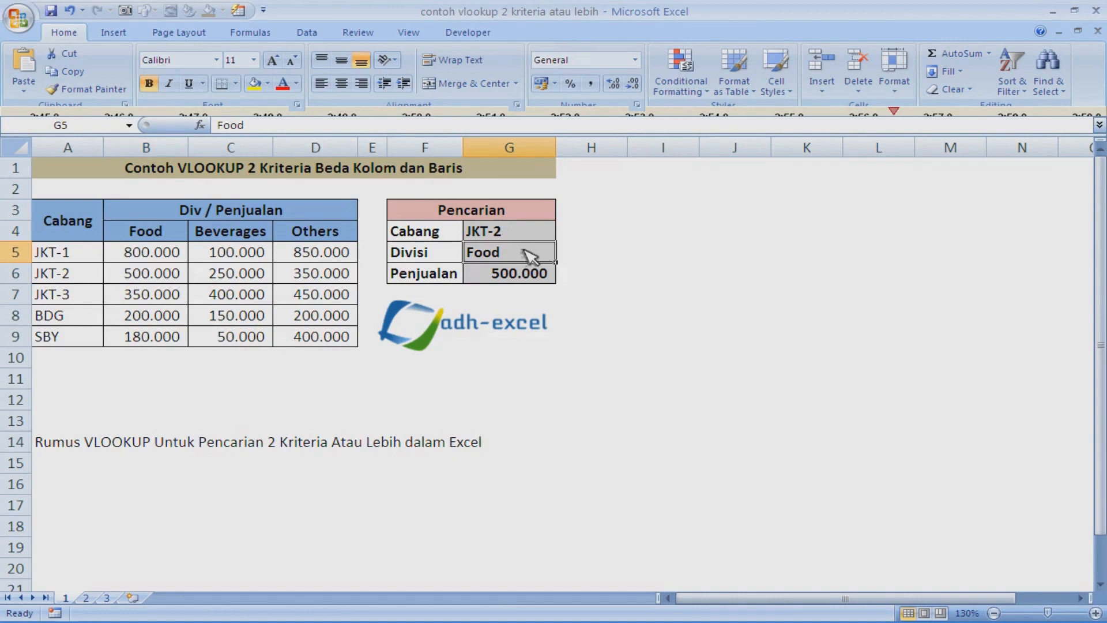
{"action": "key", "text": "BackSpace"}
{"action": "type", "text": "Be"}
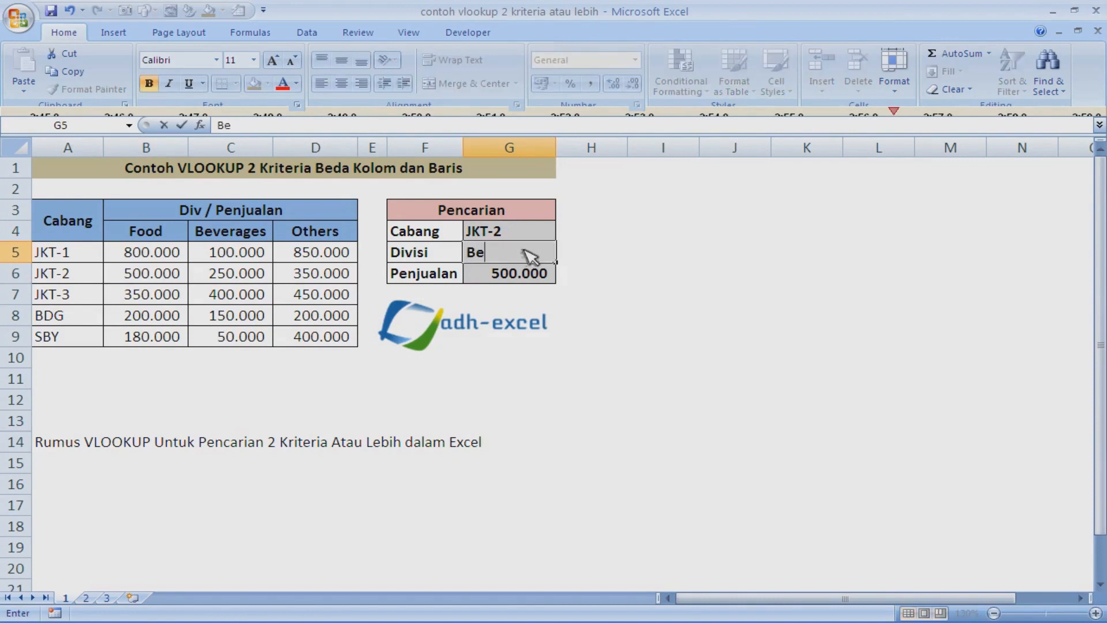
{"action": "type", "text": "verages"}
{"action": "key", "text": "Return"}
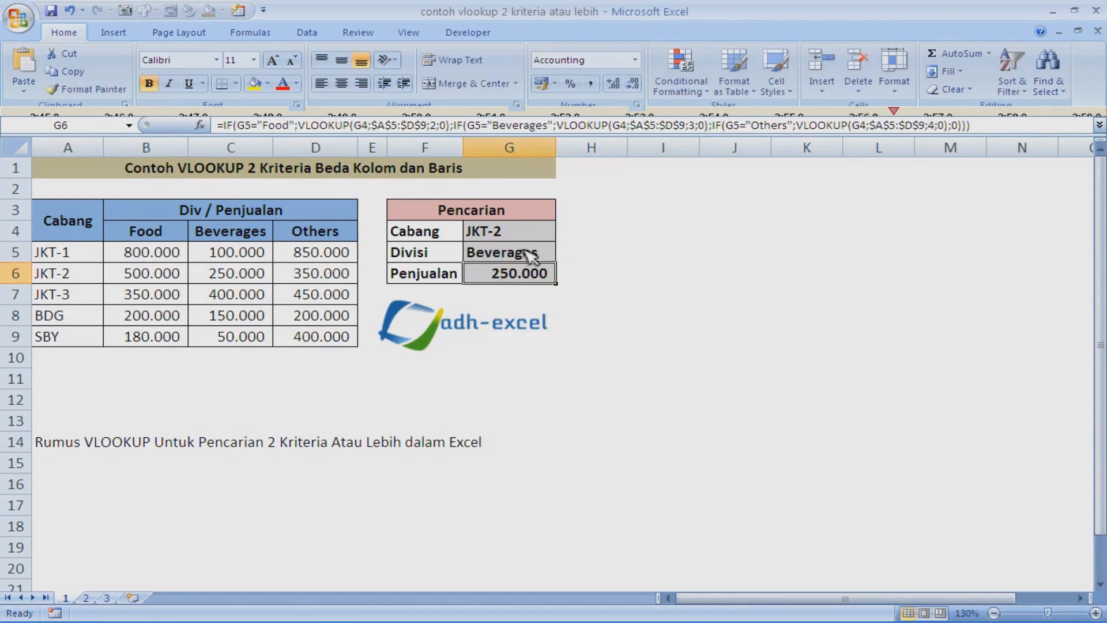
Check the JKT-2 sales for Beverages and Others in the table, and set the Divisi criterion in G5 to Others.
{"action": "left_click", "coordinate": [226, 275]}
{"action": "left_click", "coordinate": [319, 275]}
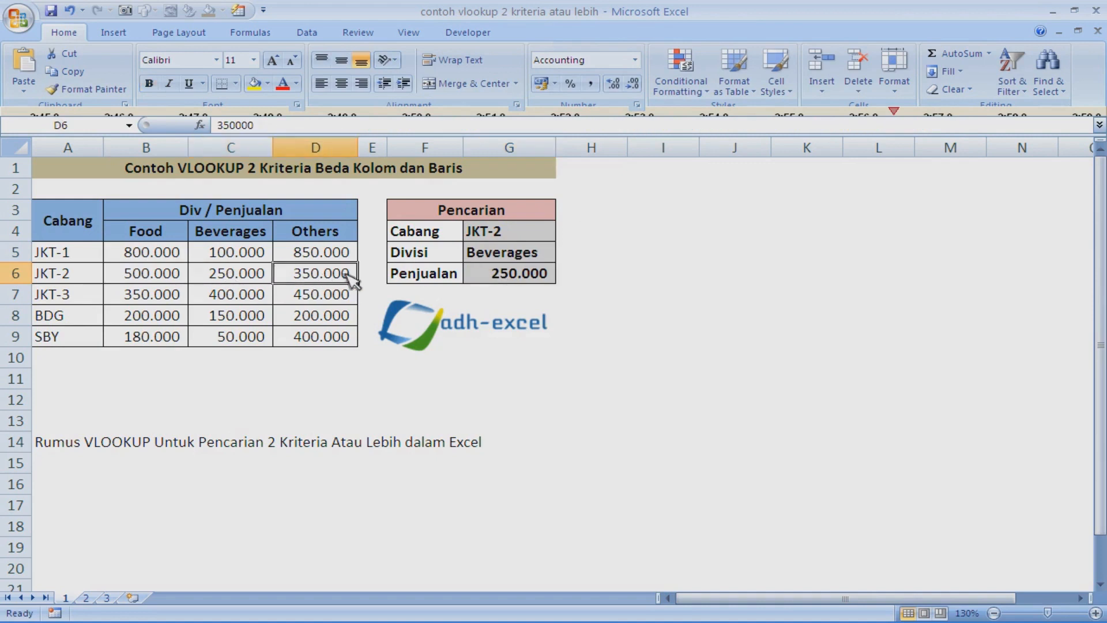
{"action": "left_click", "coordinate": [554, 254]}
{"action": "key", "text": "F2"}
{"action": "key", "text": "BackSpace"}
{"action": "key", "text": "BackSpace"}
{"action": "key", "text": "BackSpace"}
{"action": "key", "text": "BackSpace"}
{"action": "key", "text": "BackSpace"}
{"action": "key", "text": "BackSpace"}
{"action": "key", "text": "BackSpace"}
{"action": "key", "text": "BackSpace"}
{"action": "key", "text": "BackSpace"}
{"action": "type", "text": "Others"}
{"action": "key", "text": "Return"}
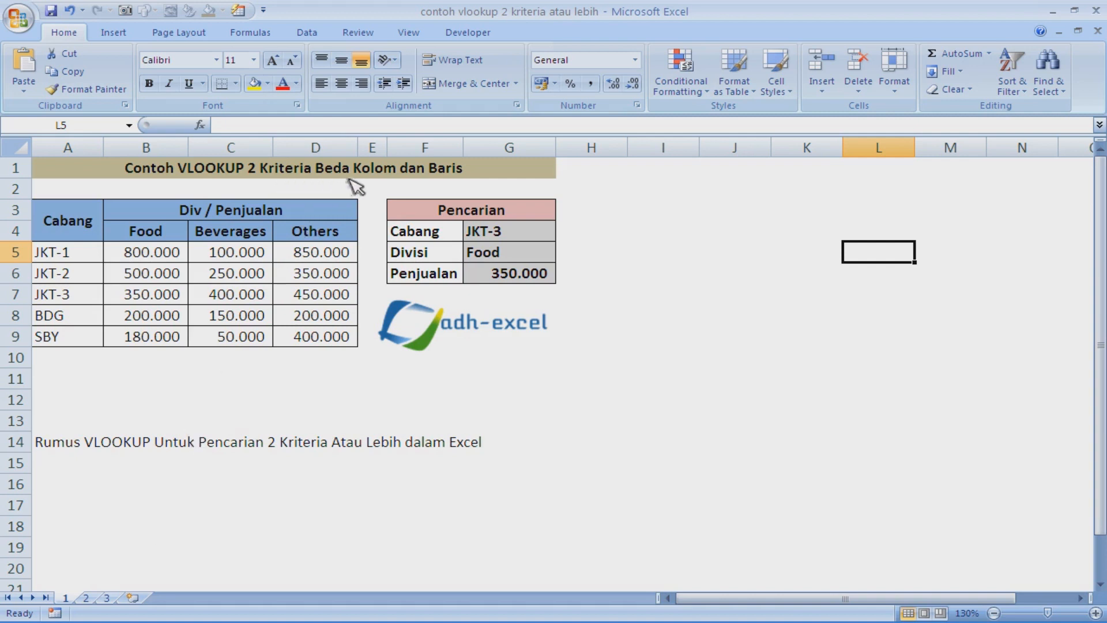
Examine the table's branch names, division headings and sales range B5:D9, and the lookup formula in G6.
{"action": "left_click", "coordinate": [404, 186]}
{"action": "left_click", "coordinate": [321, 191]}
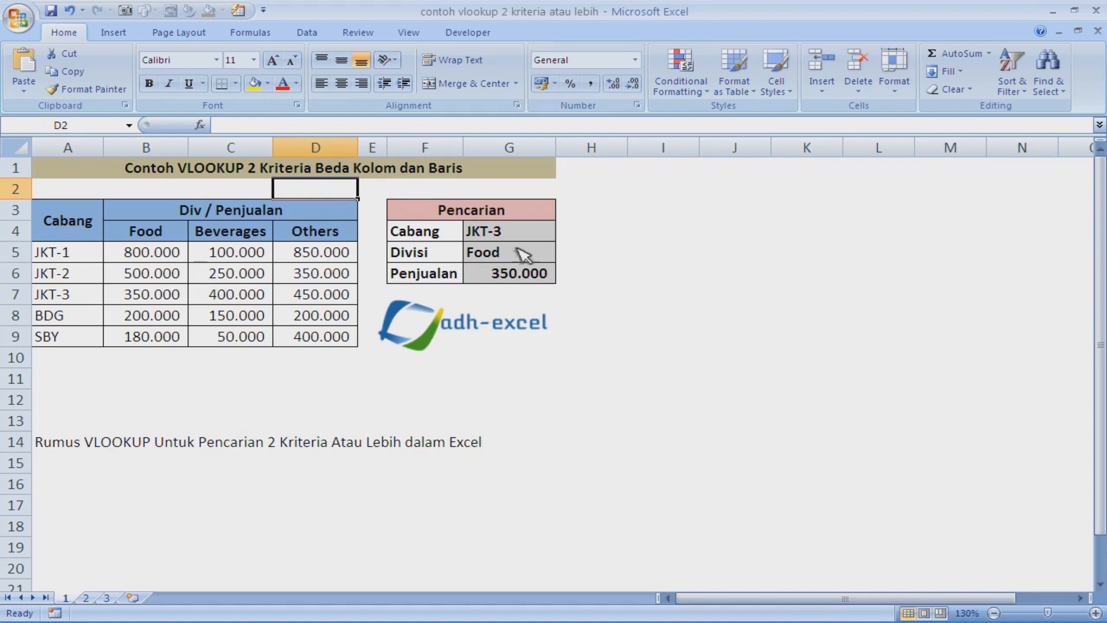
{"action": "left_click", "coordinate": [69, 229]}
{"action": "left_click", "coordinate": [69, 257]}
{"action": "left_click", "coordinate": [70, 288]}
{"action": "left_click", "coordinate": [92, 340]}
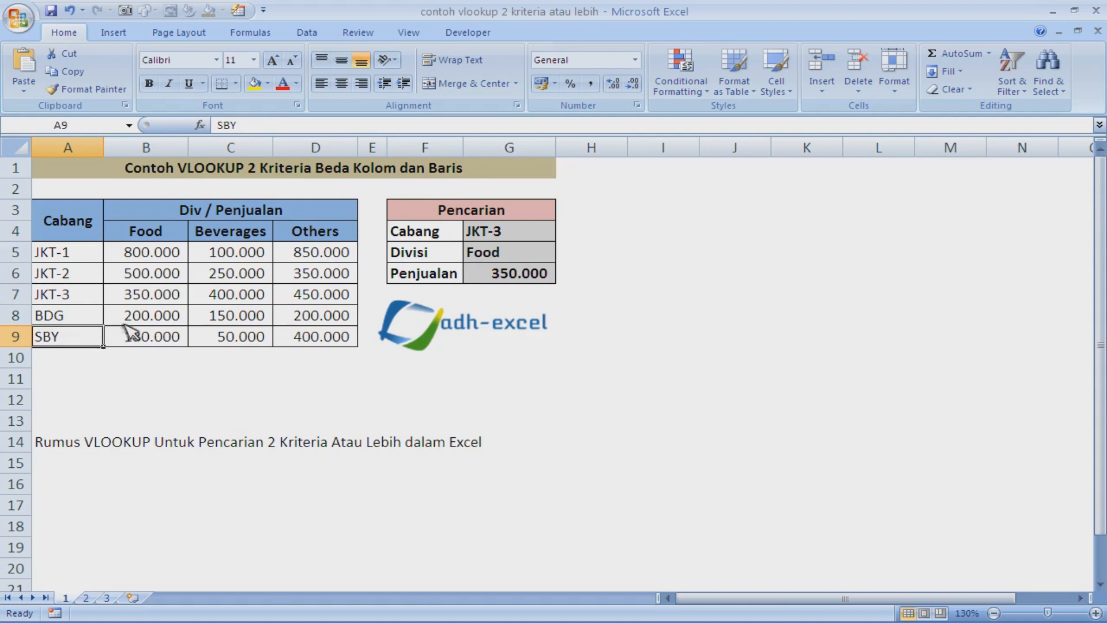
{"action": "left_click", "coordinate": [159, 236]}
{"action": "left_click", "coordinate": [230, 237]}
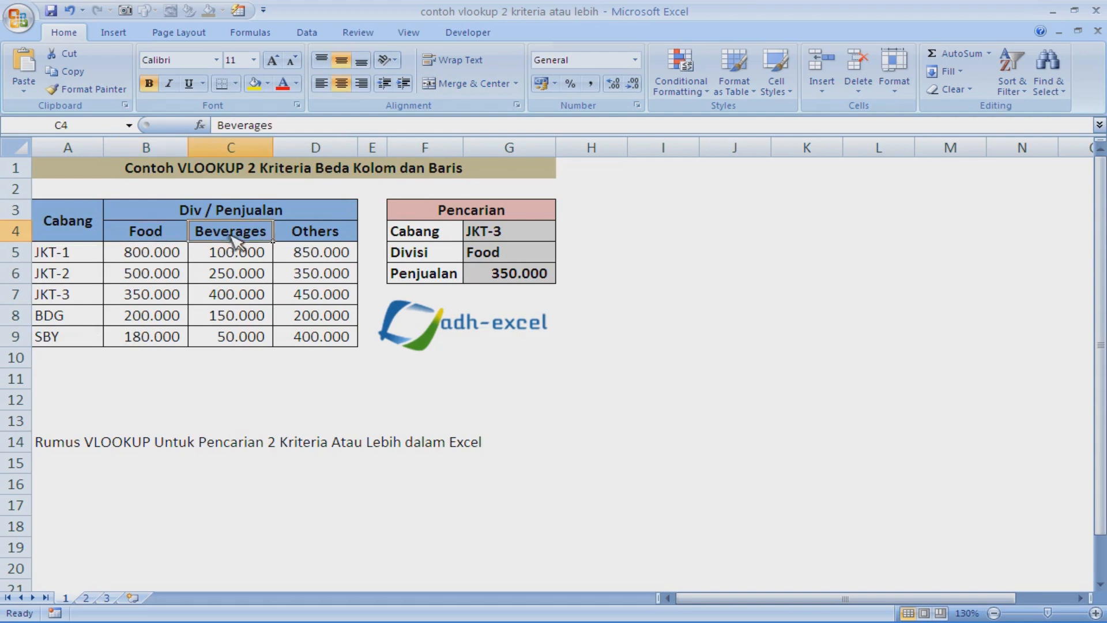
{"action": "left_click", "coordinate": [321, 237]}
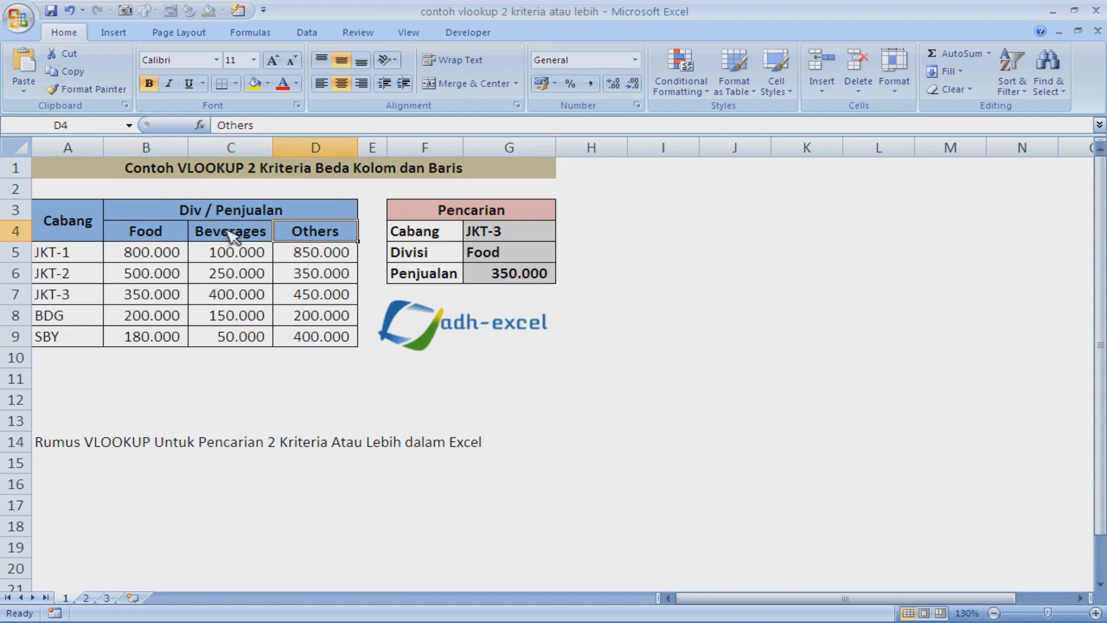
{"action": "left_click_drag", "start_coordinate": [179, 260], "coordinate": [312, 330]}
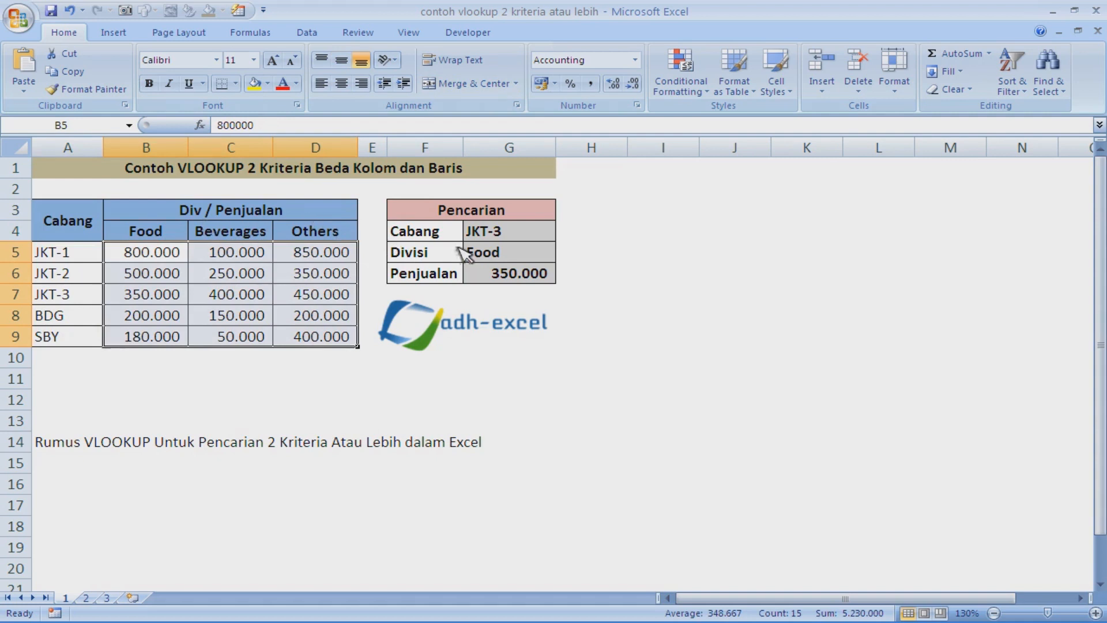
{"action": "left_click", "coordinate": [519, 274]}
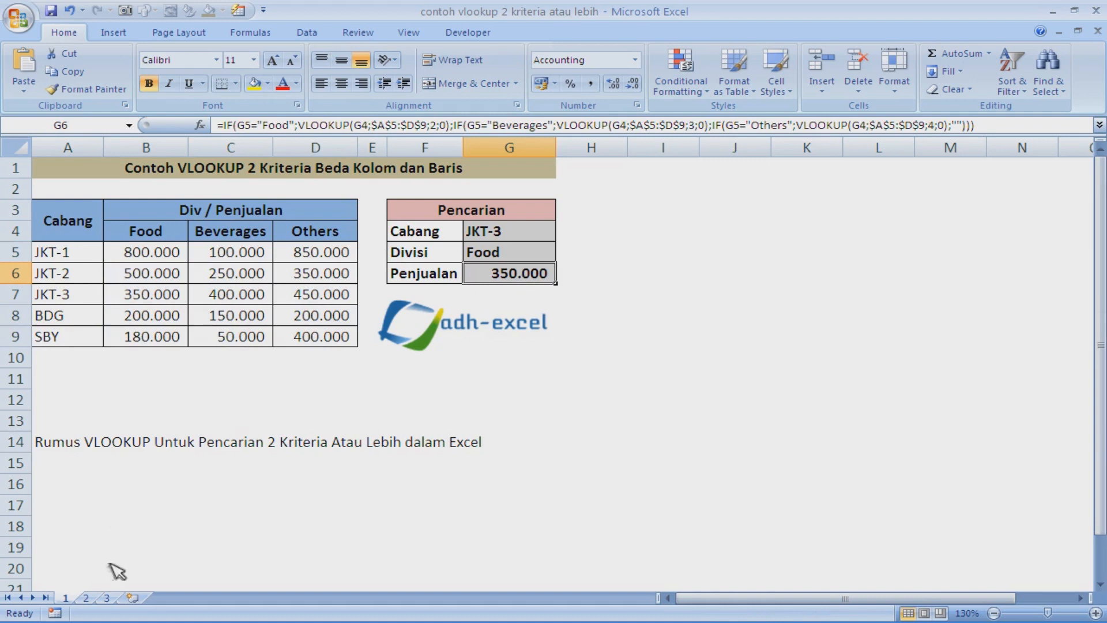
Open sheet 2 and examine its title and the Sales, Cabang and Penjualan entries in the table.
{"action": "left_click", "coordinate": [97, 597]}
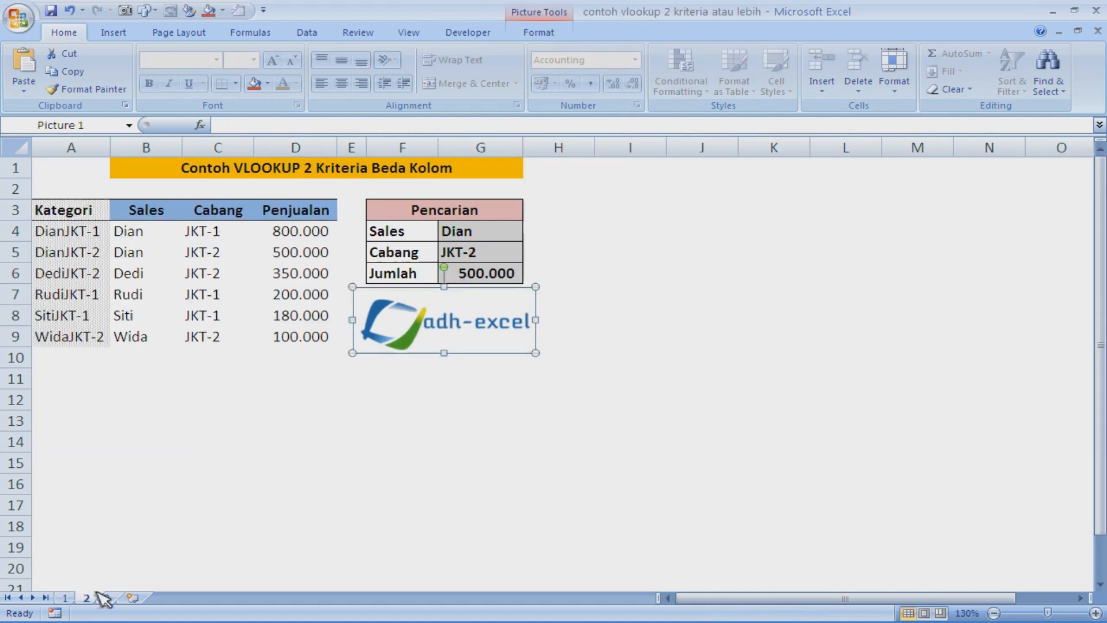
{"action": "left_click", "coordinate": [343, 174]}
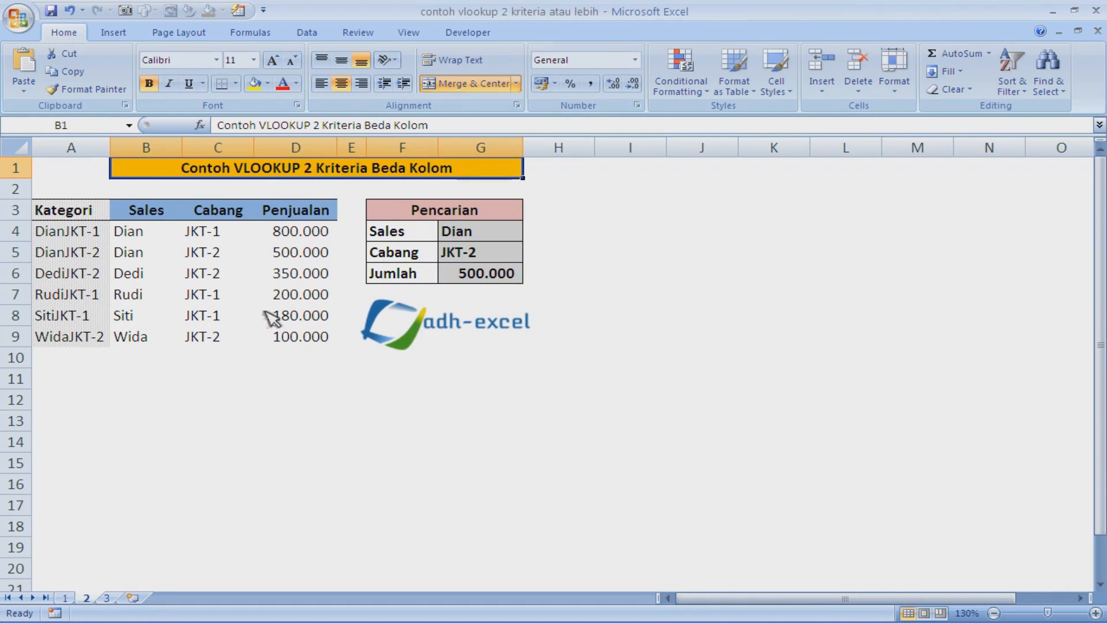
{"action": "left_click", "coordinate": [286, 276]}
{"action": "left_click", "coordinate": [311, 249]}
{"action": "left_click", "coordinate": [229, 236]}
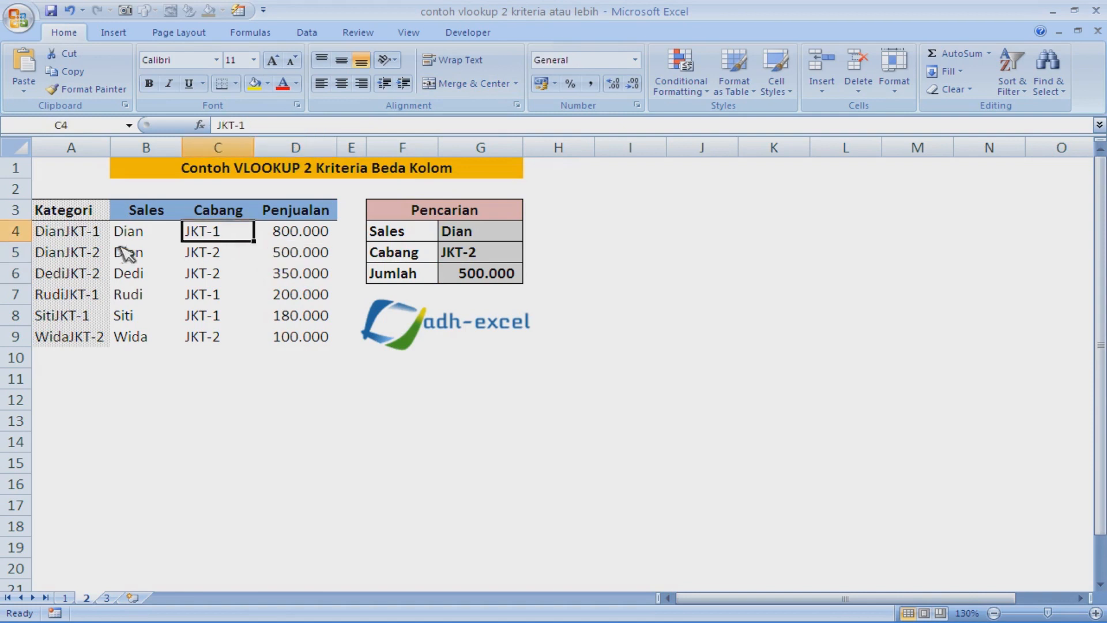
{"action": "left_click", "coordinate": [120, 238]}
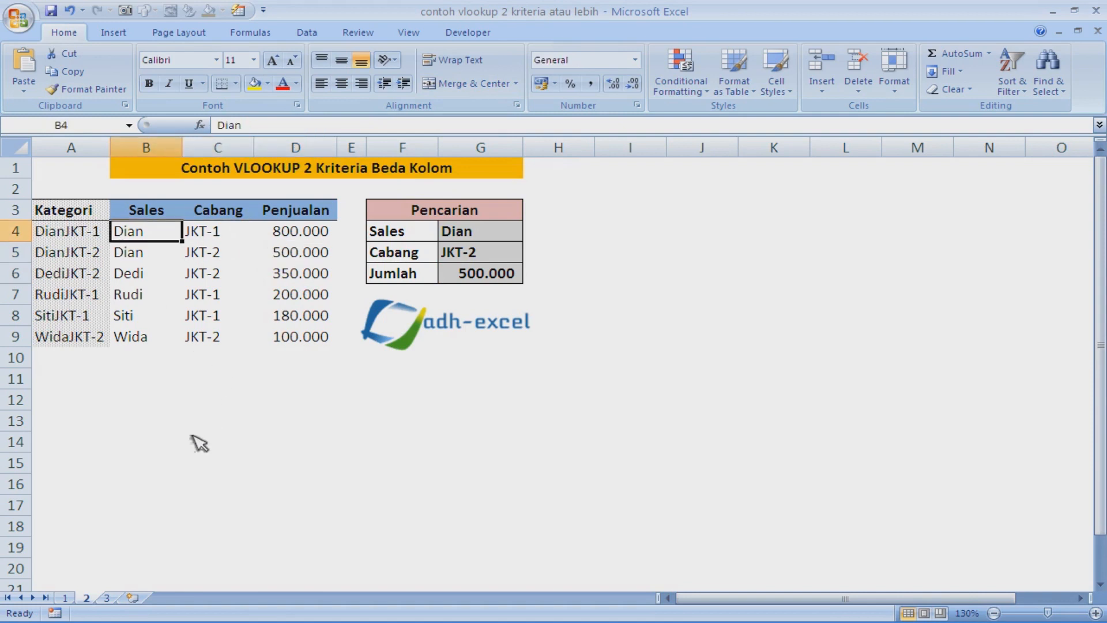
Compare the DGET example and its formula in G5 on sheet 3 with the VLOOKUP formula in G6 on sheet 2.
{"action": "left_click", "coordinate": [113, 597]}
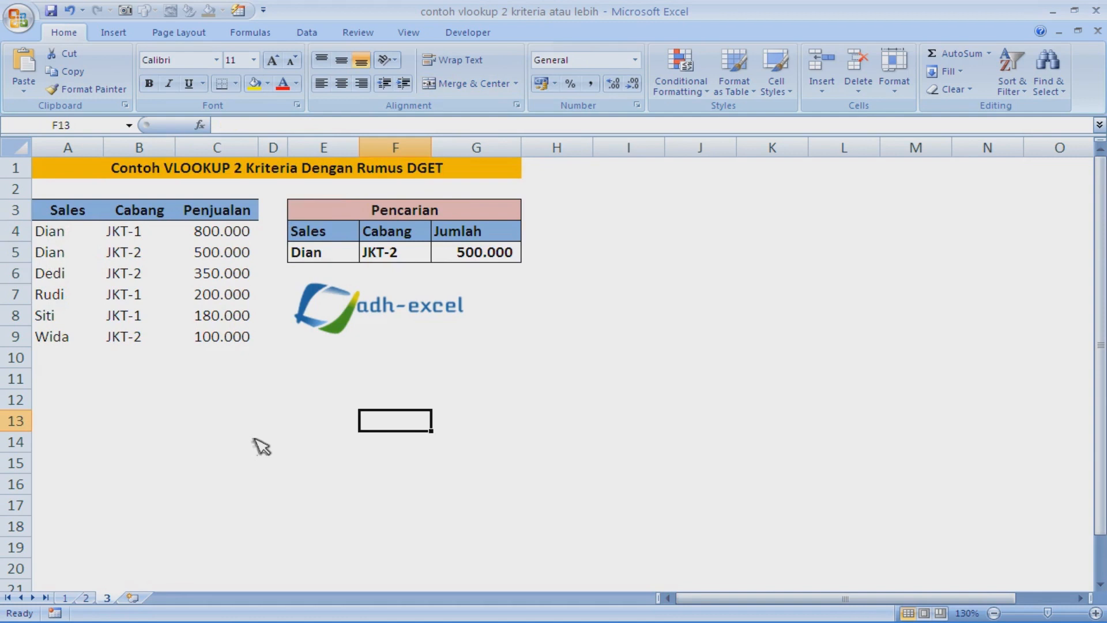
{"action": "left_click", "coordinate": [122, 237]}
{"action": "left_click", "coordinate": [86, 598]}
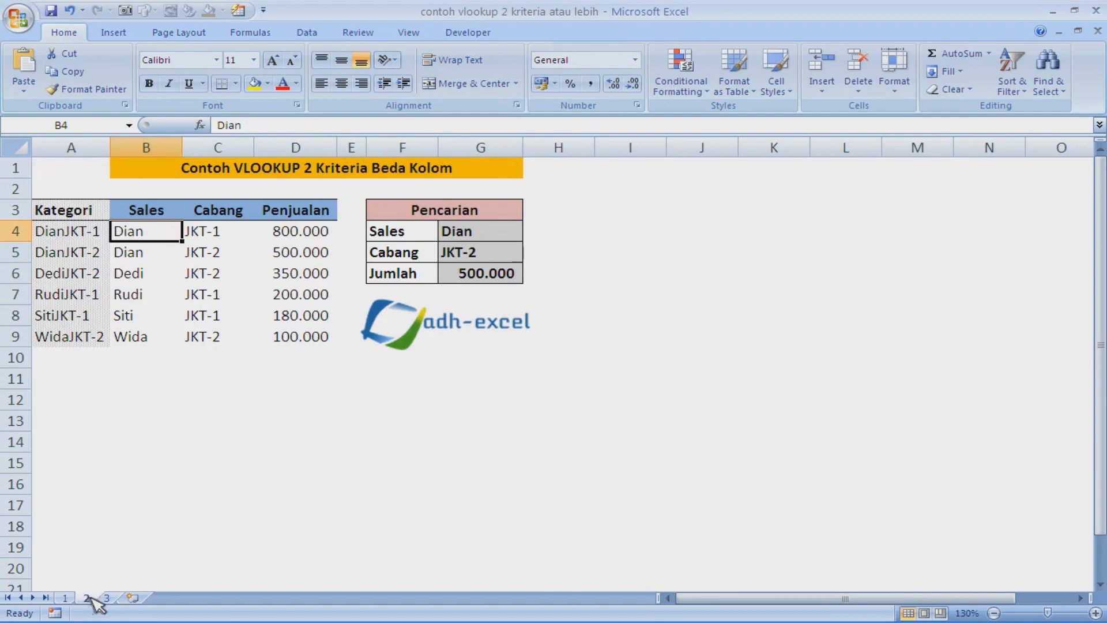
{"action": "left_click", "coordinate": [113, 599]}
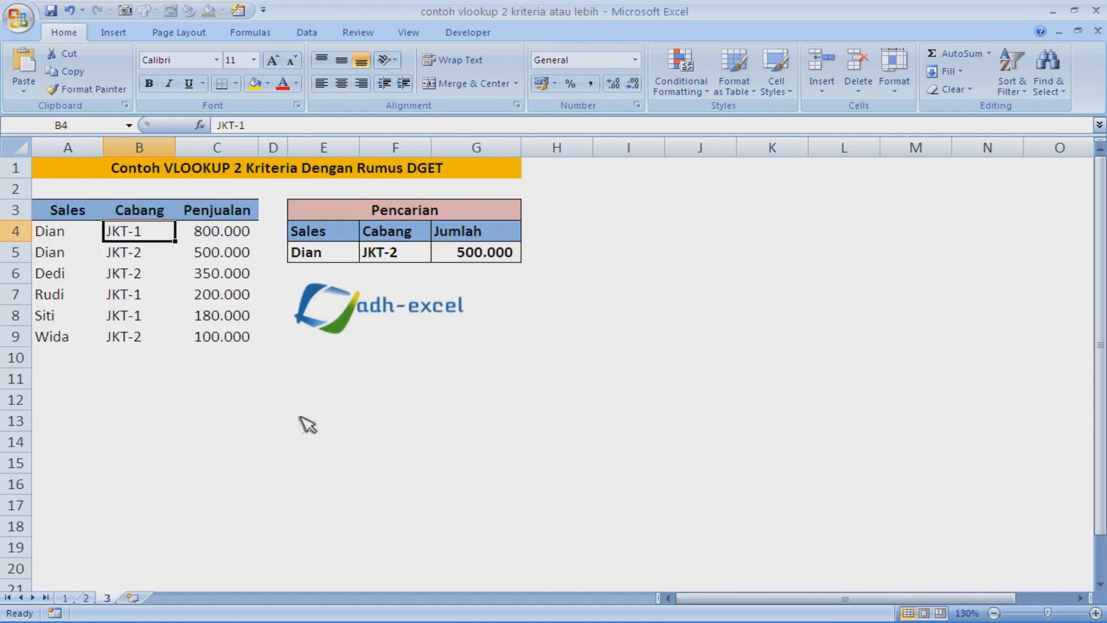
{"action": "left_click", "coordinate": [492, 258]}
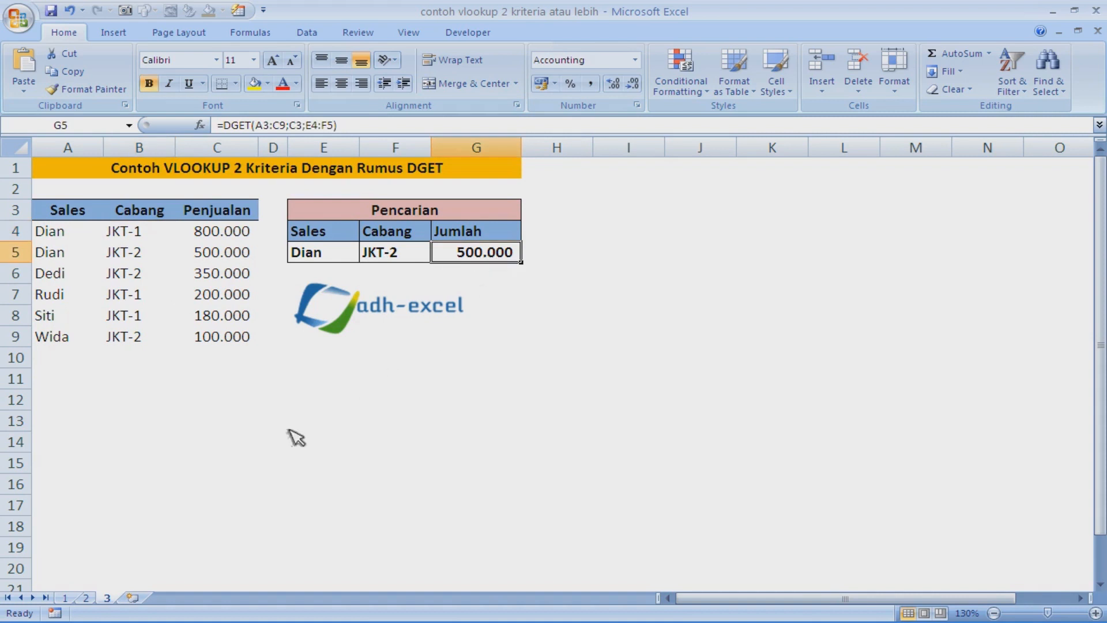
{"action": "left_click", "coordinate": [86, 597]}
{"action": "left_click", "coordinate": [474, 274]}
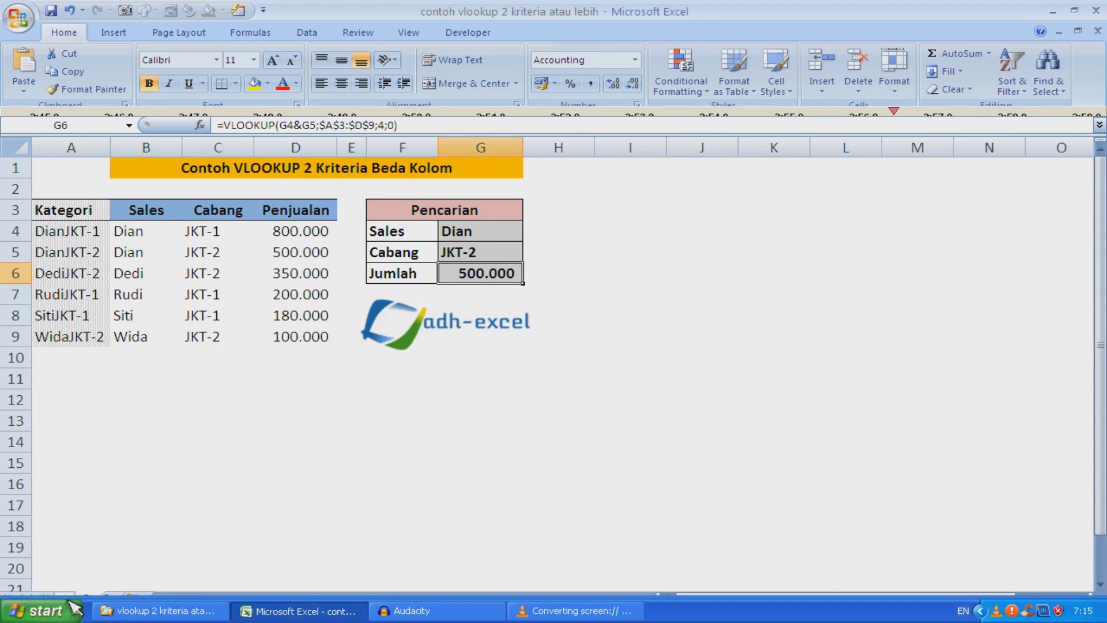
Return to sheet 1 and review the first branch entry and the Cabang and Divisi search criteria.
{"action": "left_click", "coordinate": [71, 598]}
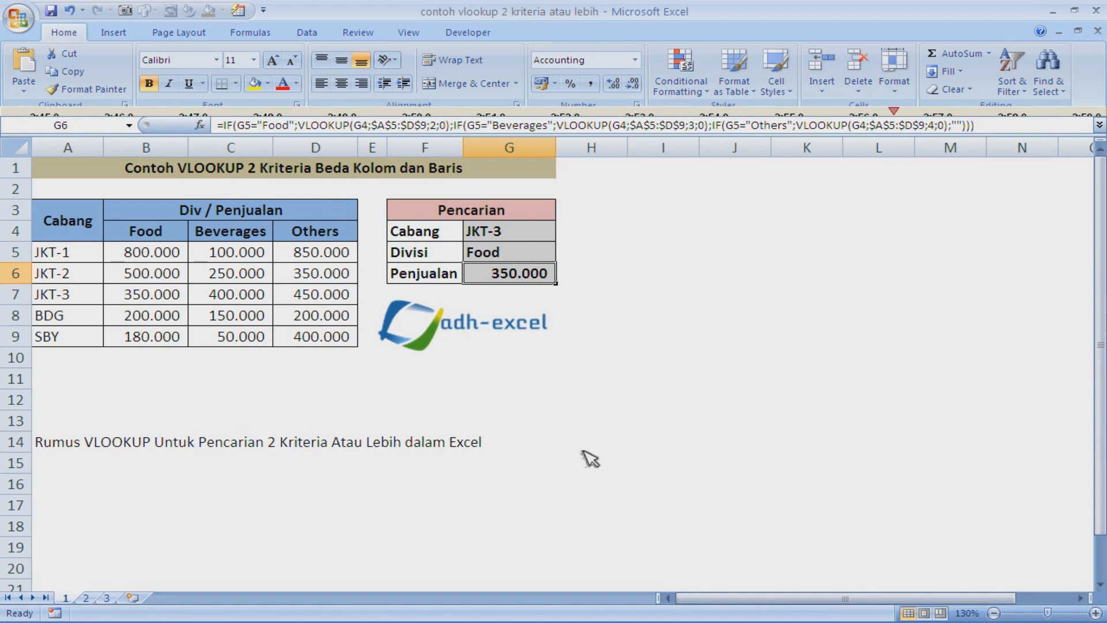
{"action": "left_click", "coordinate": [46, 254]}
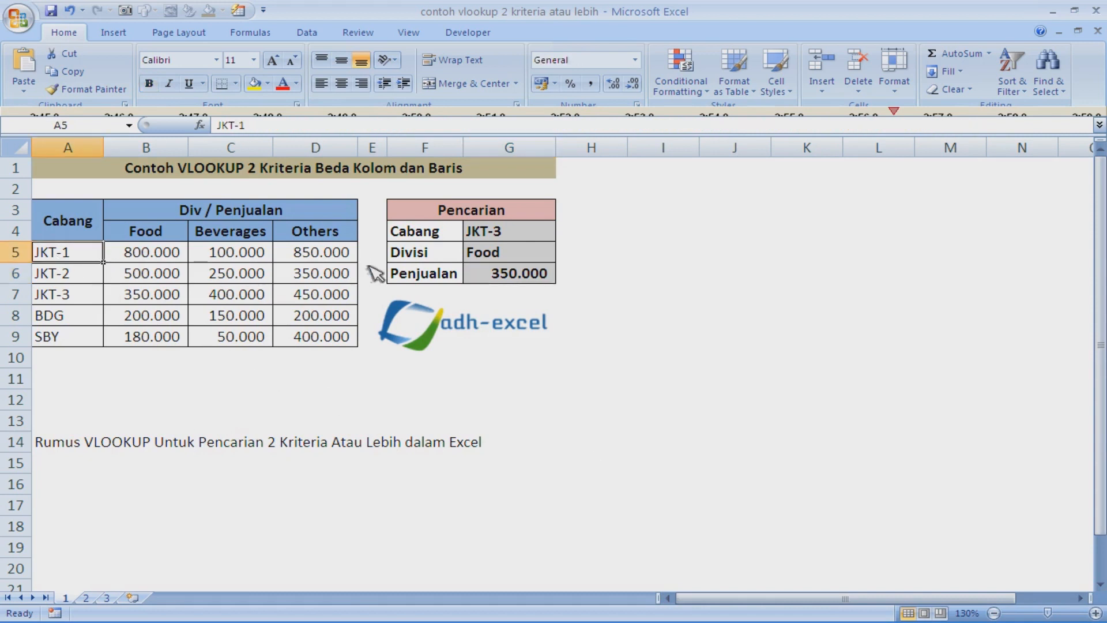
{"action": "left_click", "coordinate": [471, 259]}
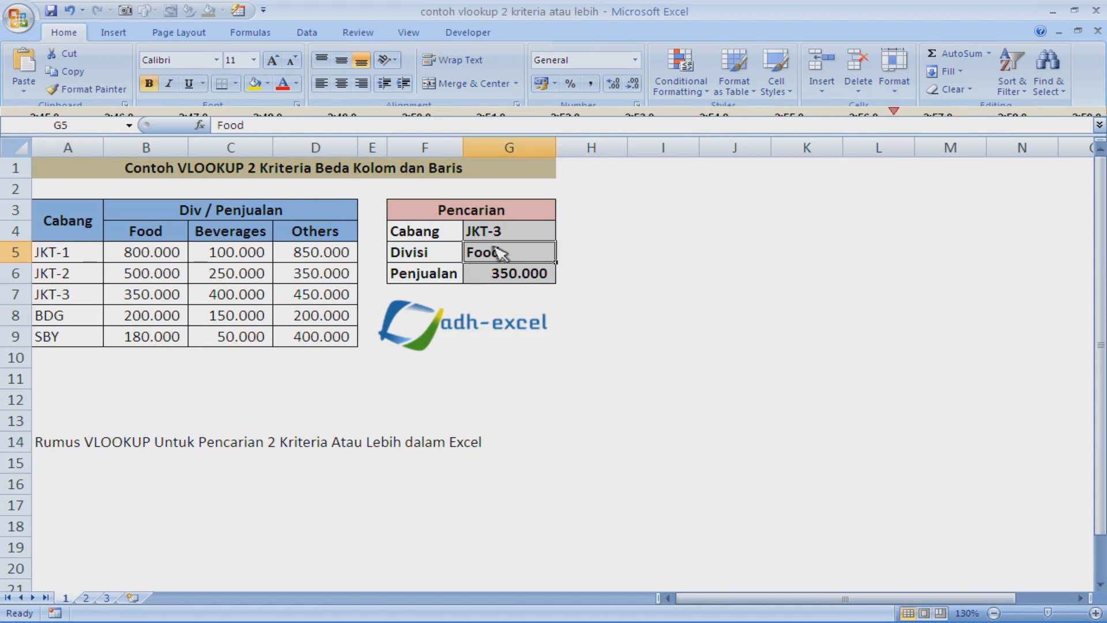
{"action": "left_click", "coordinate": [509, 233]}
{"action": "left_click", "coordinate": [516, 255]}
Examine columns A through D and the sales range B5:D9 in relation to the Penjualan formula in G6.
{"action": "left_click", "coordinate": [67, 149]}
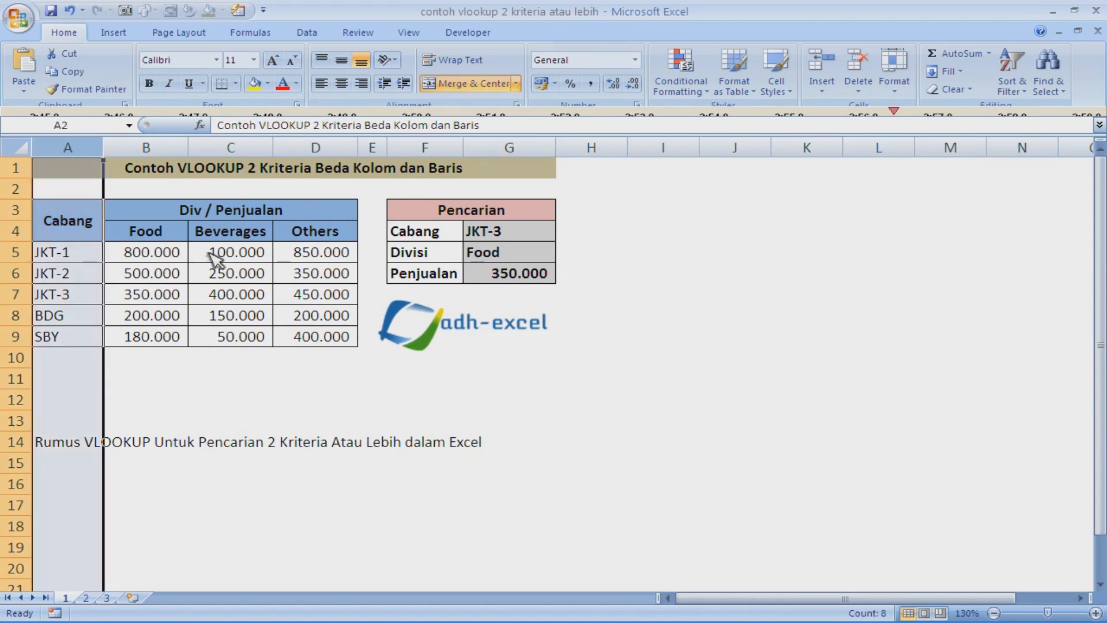
{"action": "left_click", "coordinate": [148, 147]}
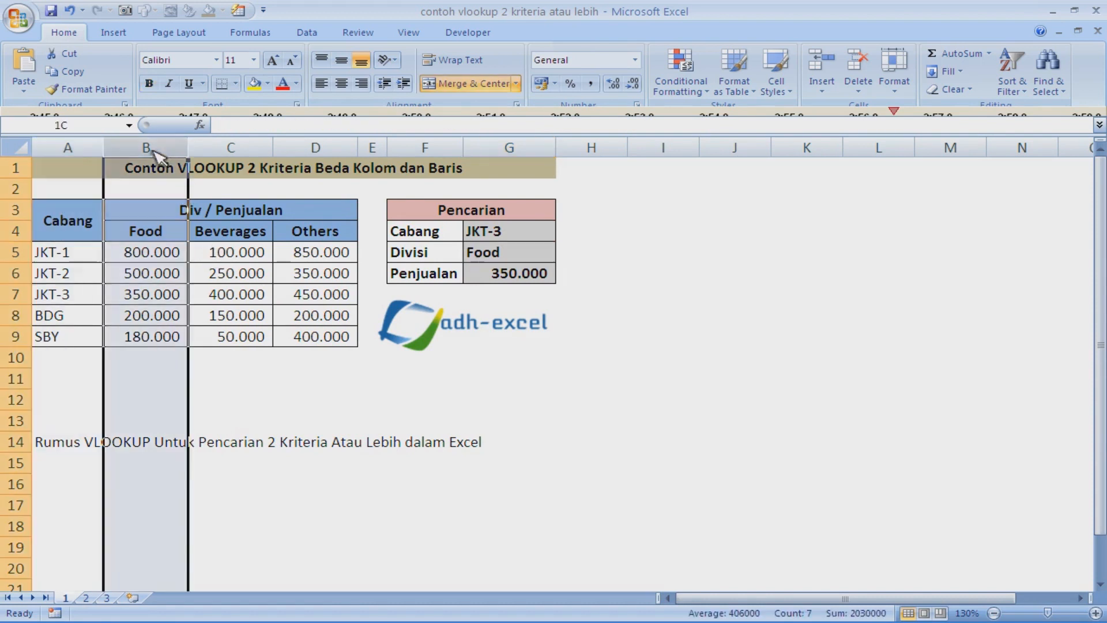
{"action": "left_click", "coordinate": [231, 147]}
{"action": "left_click", "coordinate": [316, 149]}
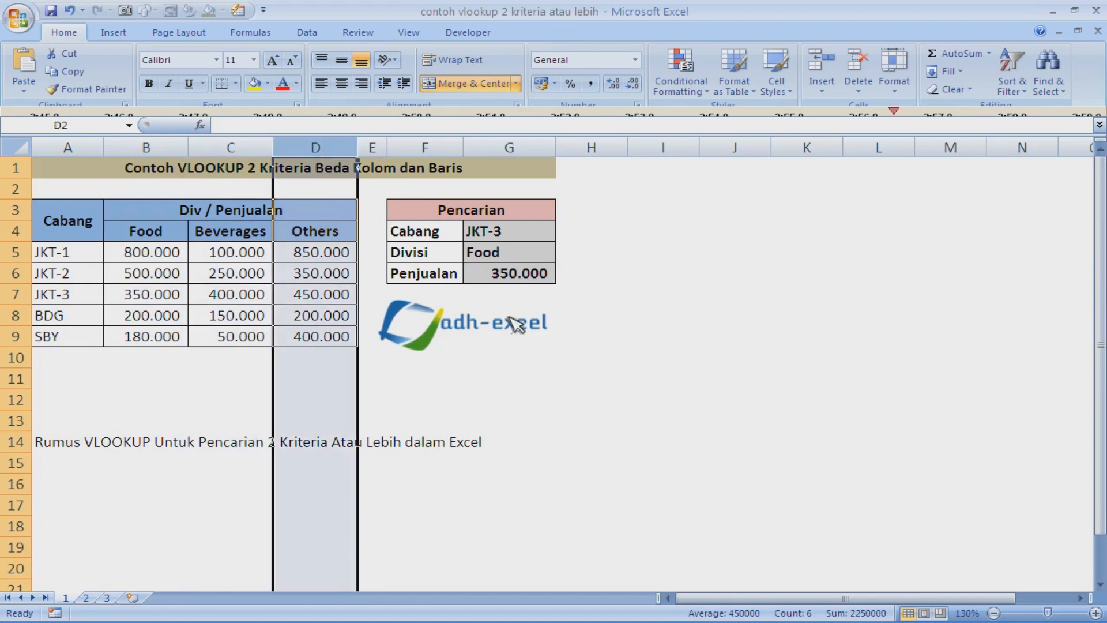
{"action": "left_click", "coordinate": [531, 276]}
{"action": "left_click_drag", "start_coordinate": [181, 254], "coordinate": [310, 337]}
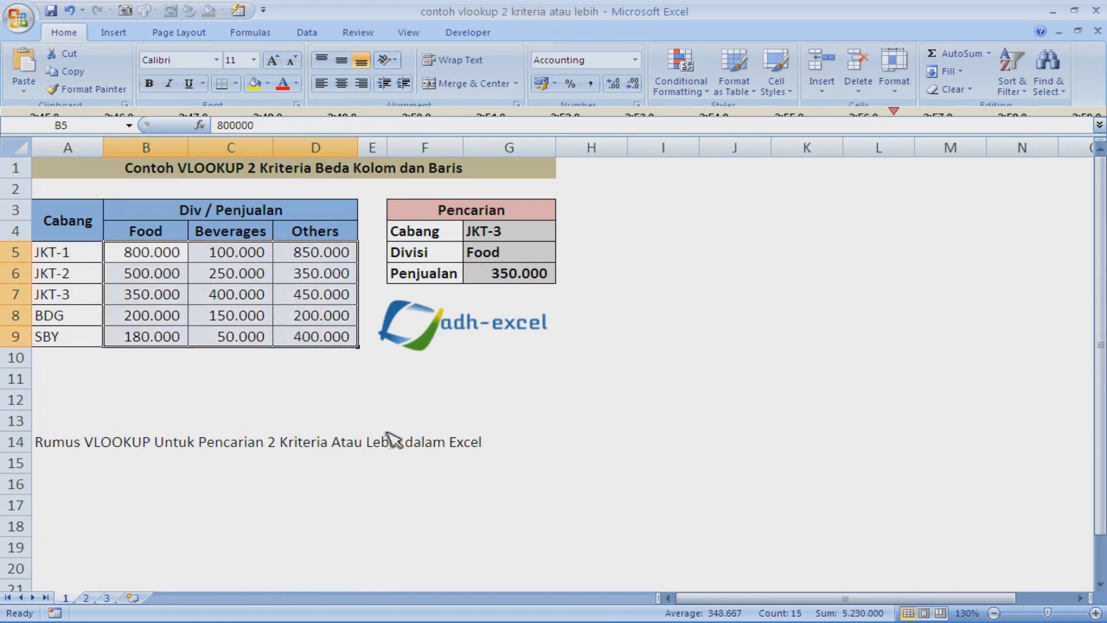
{"action": "left_click", "coordinate": [537, 280]}
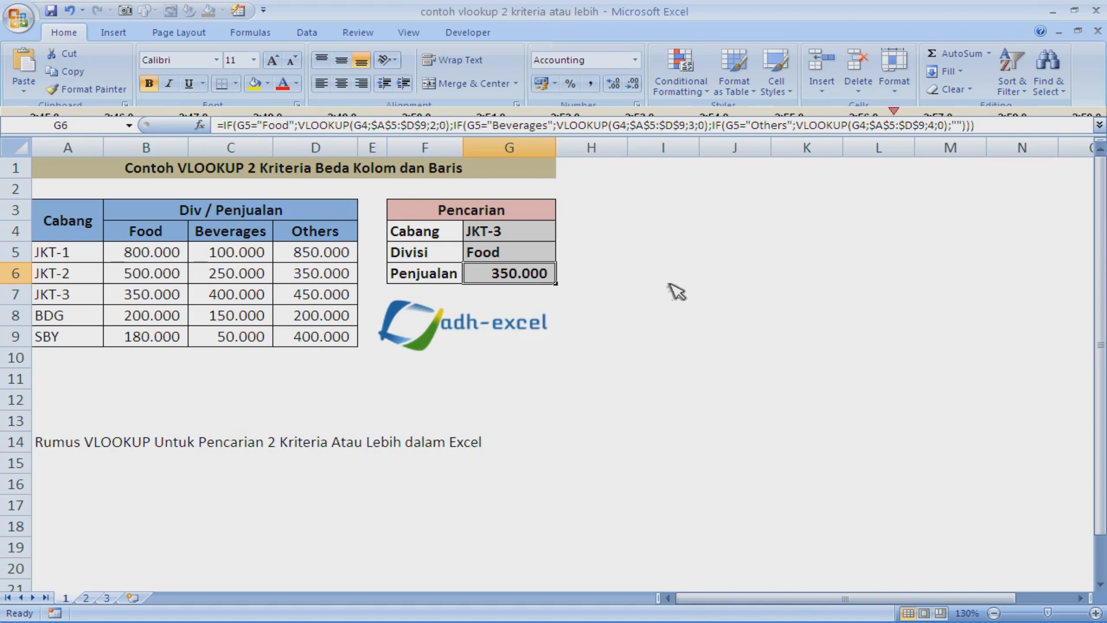
Review how division columns B to D and branch column A relate to the Cabang criterion and the formula in G6.
{"action": "left_click", "coordinate": [167, 151]}
{"action": "left_click_drag", "start_coordinate": [167, 151], "coordinate": [334, 163]}
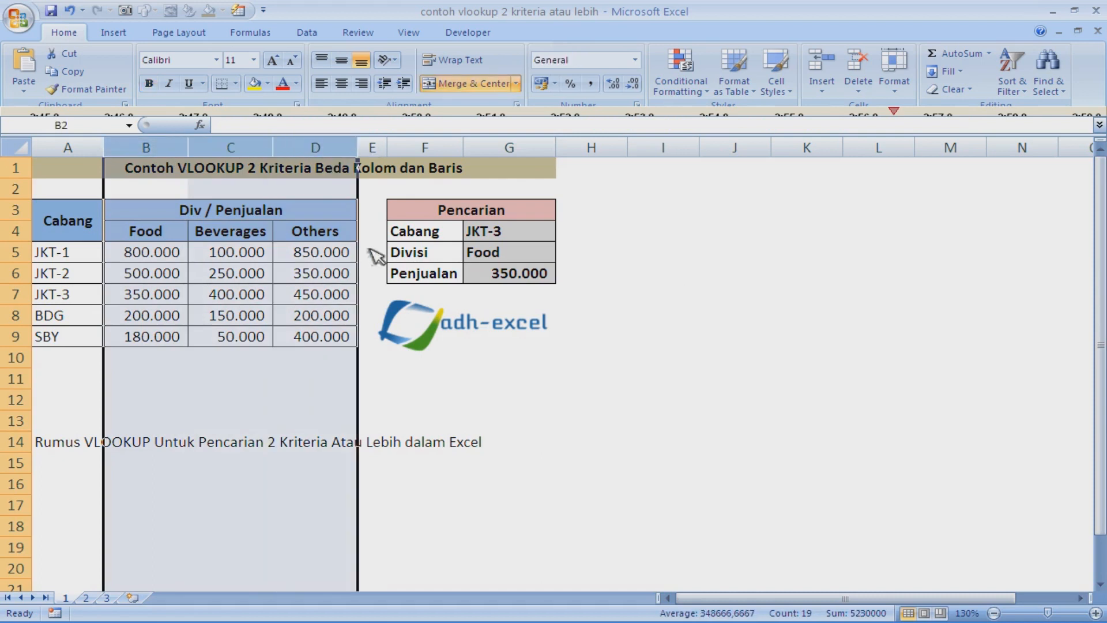
{"action": "left_click", "coordinate": [489, 274]}
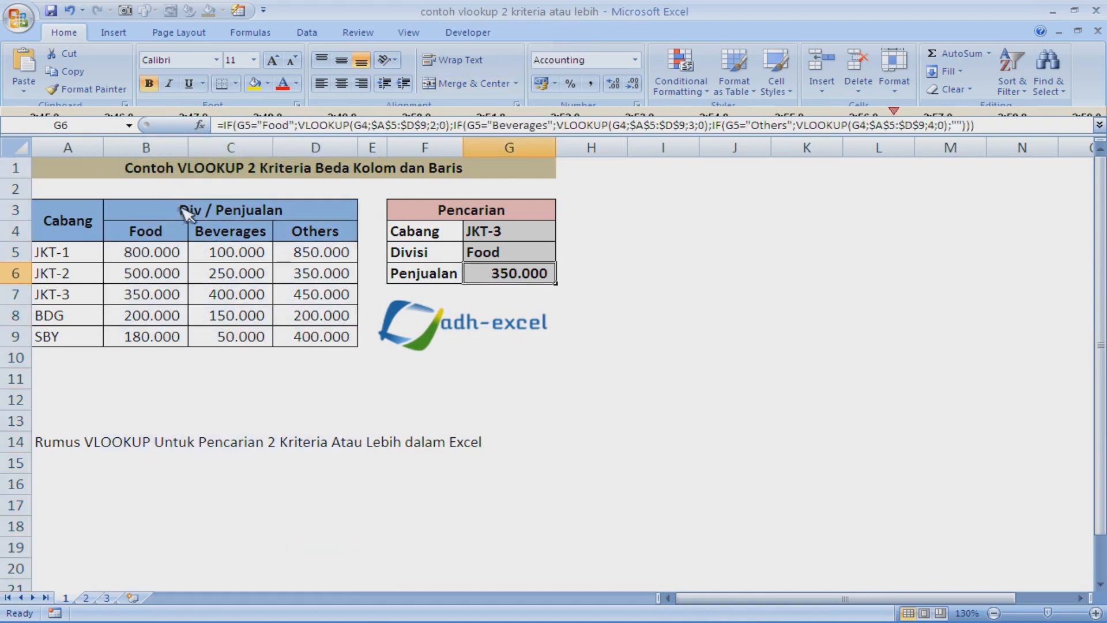
{"action": "left_click", "coordinate": [149, 148]}
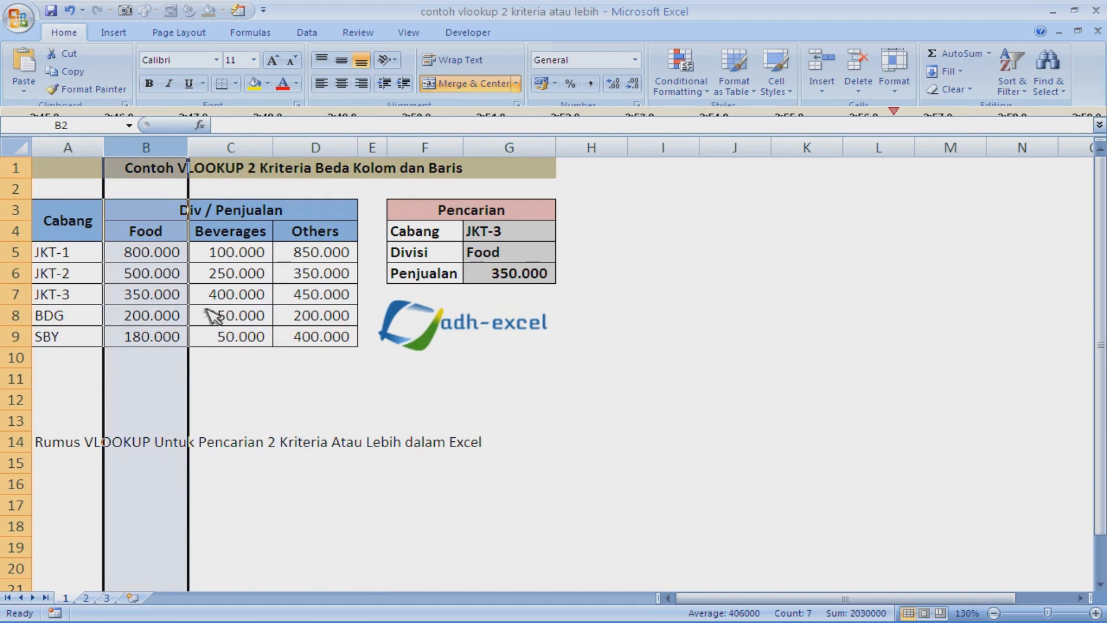
{"action": "left_click", "coordinate": [487, 273]}
{"action": "left_click", "coordinate": [487, 230]}
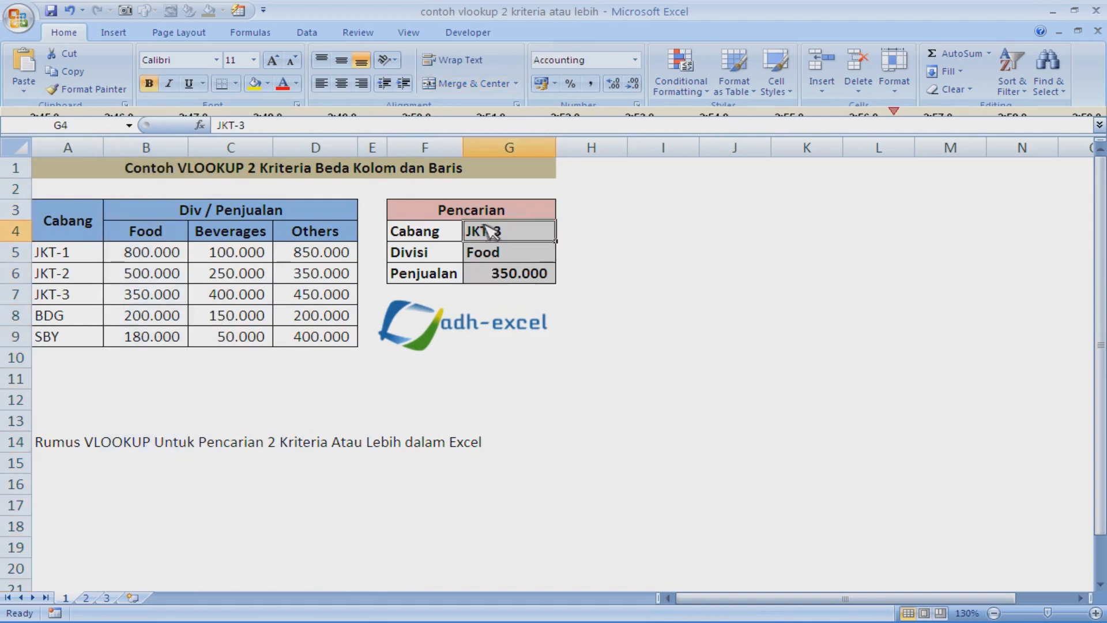
{"action": "left_click", "coordinate": [155, 151]}
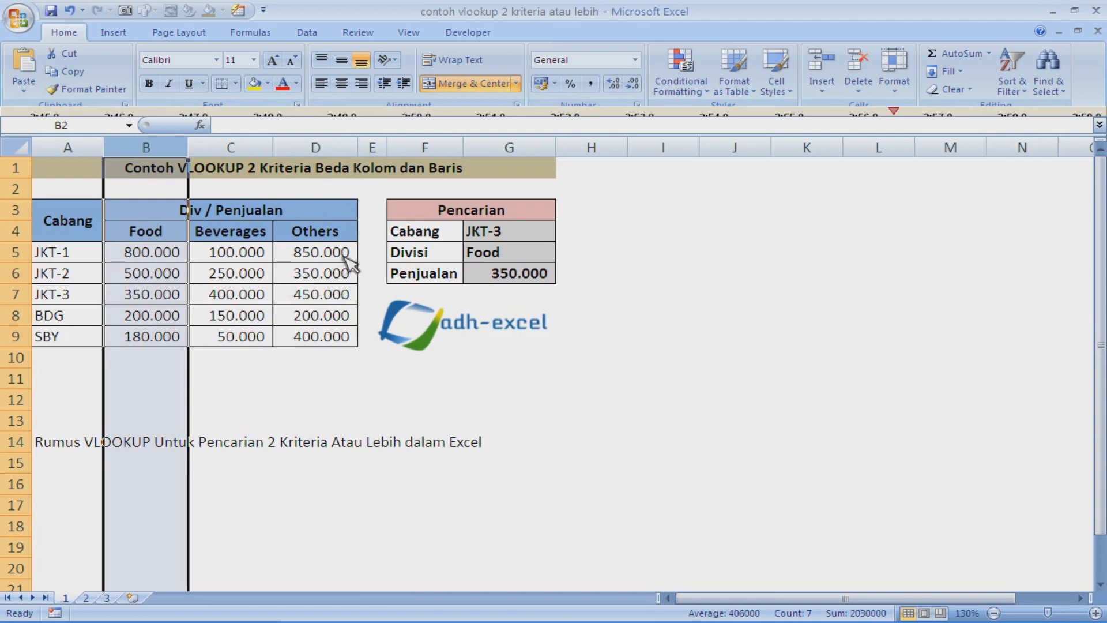
{"action": "left_click", "coordinate": [69, 149]}
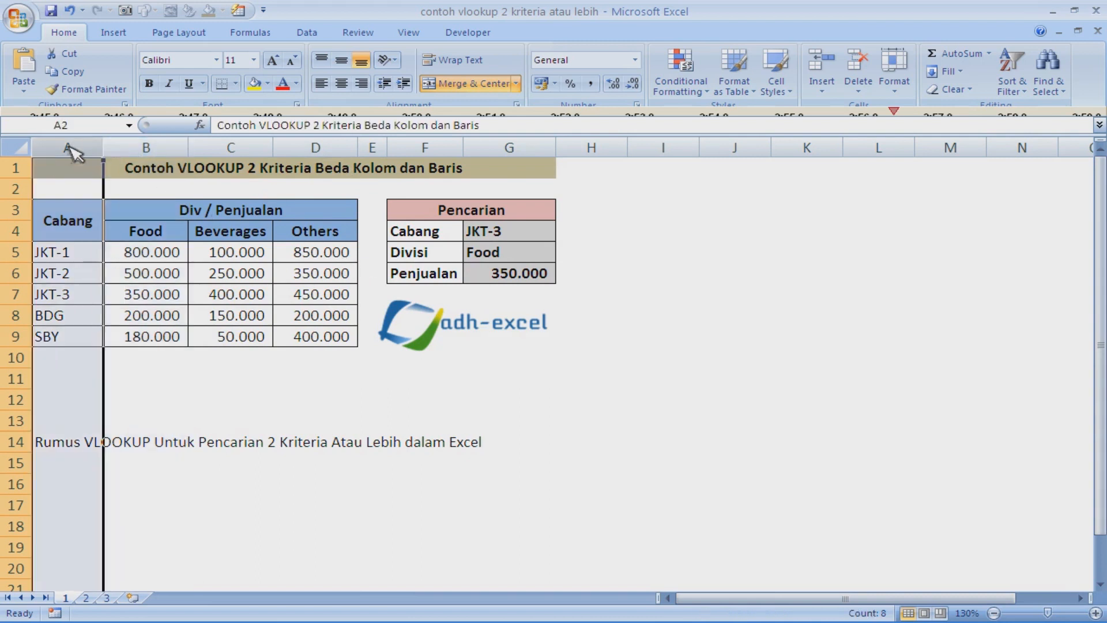
Clear the existing Penjualan formula from cell G6.
{"action": "left_click", "coordinate": [315, 148]}
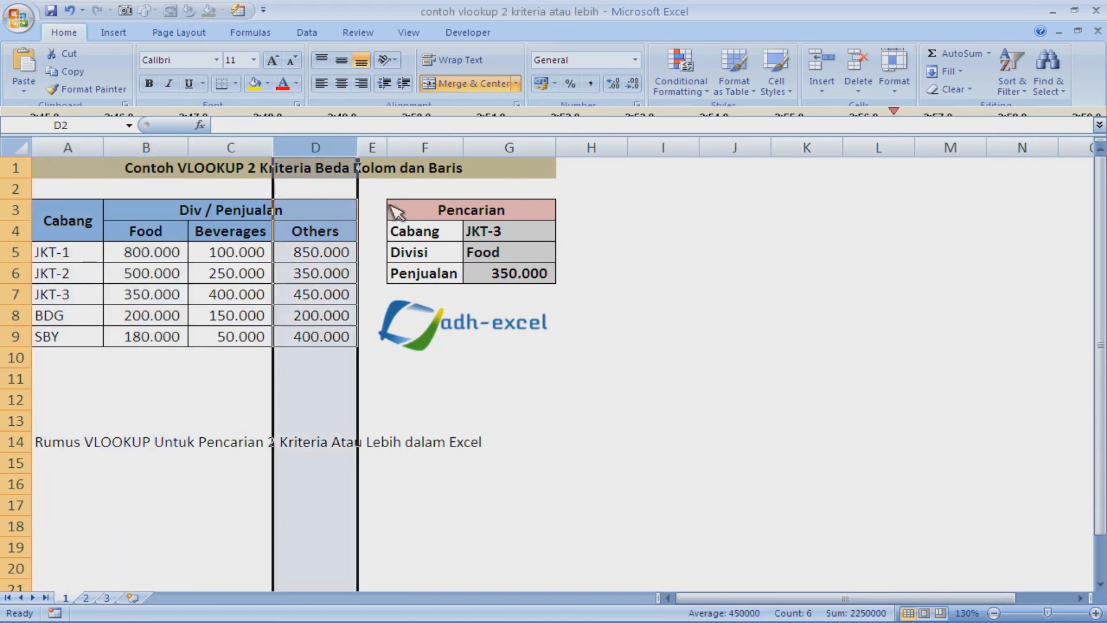
{"action": "left_click", "coordinate": [695, 323]}
{"action": "left_click", "coordinate": [536, 275]}
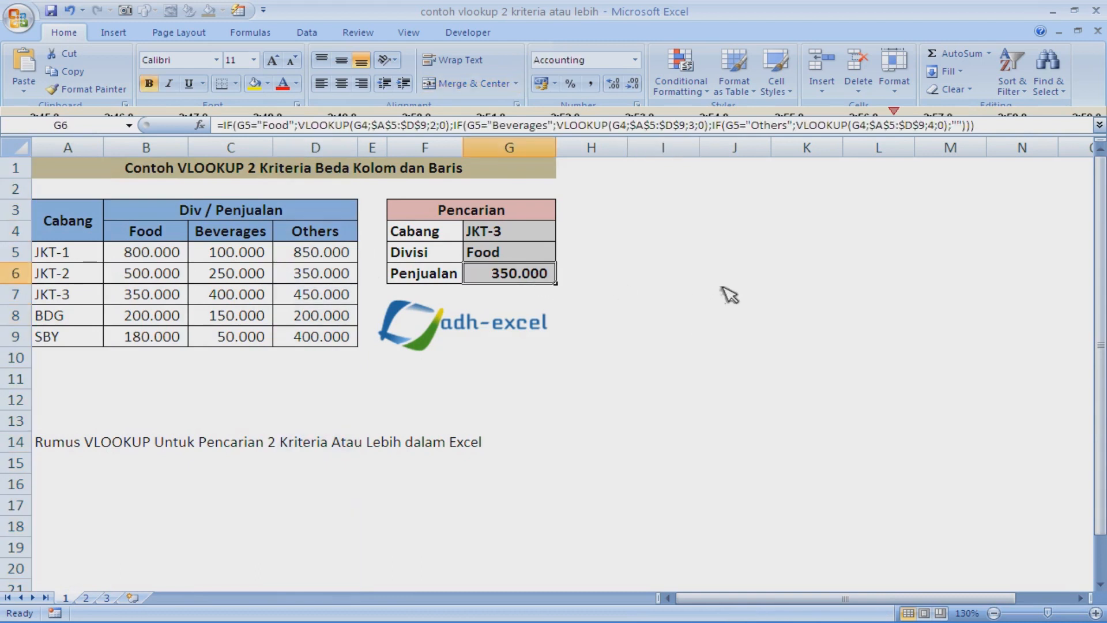
{"action": "key", "text": "Delete"}
{"action": "key", "text": "Right"}
{"action": "key", "text": "Left"}
Start a new formula in G6 with an IF function that tests whether G5 equals "Food".
{"action": "type", "text": "="}
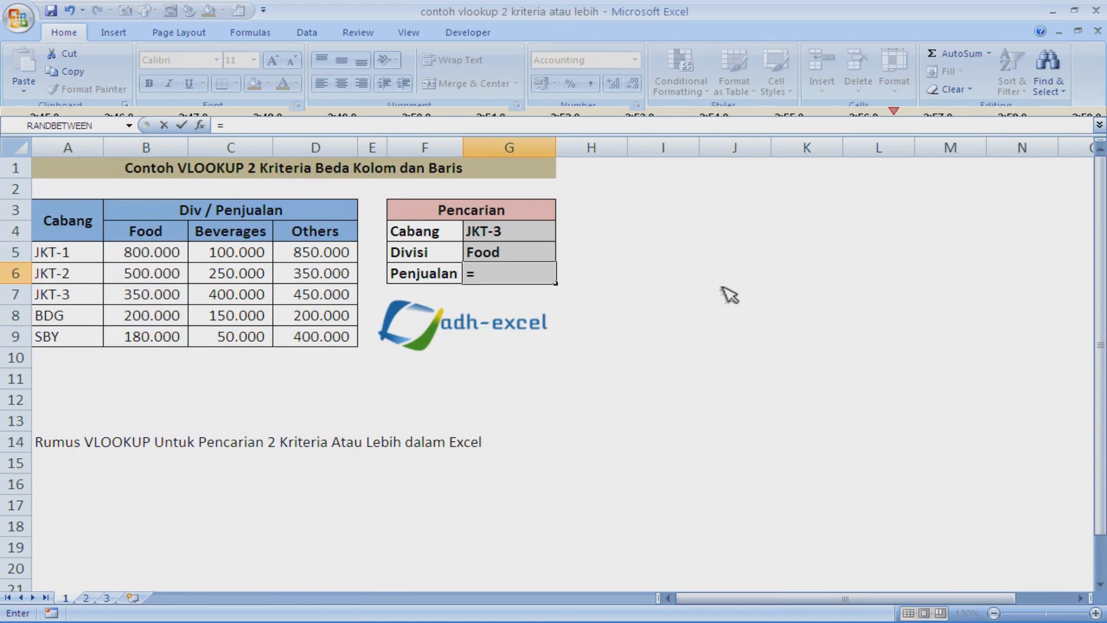
{"action": "type", "text": "if("}
{"action": "key", "text": "BackSpace"}
{"action": "key", "text": "BackSpace"}
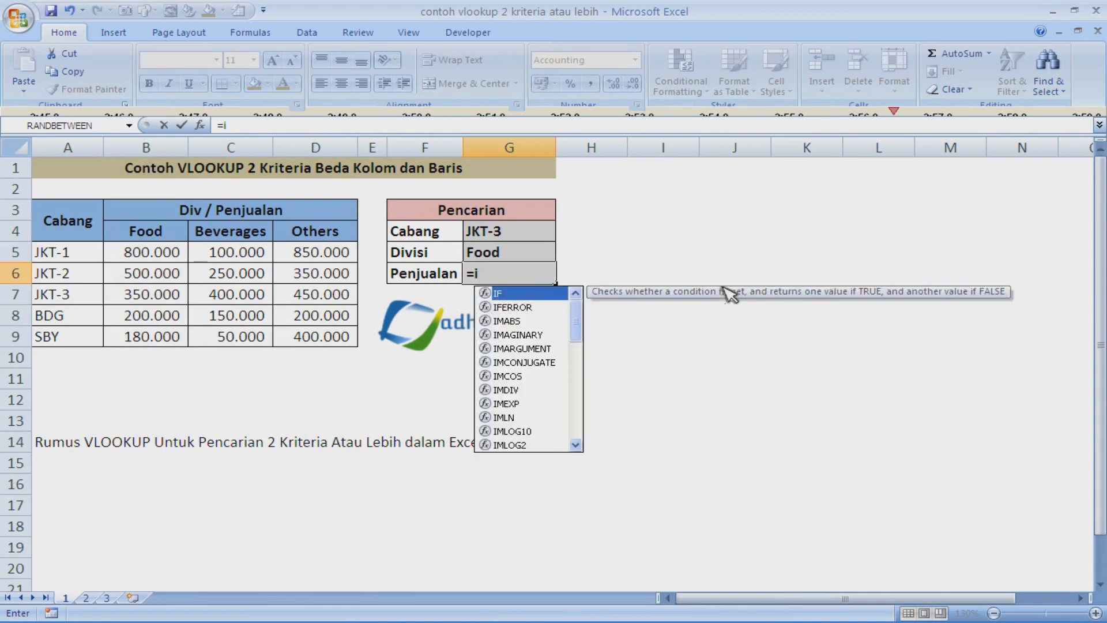
{"action": "key", "text": "Tab"}
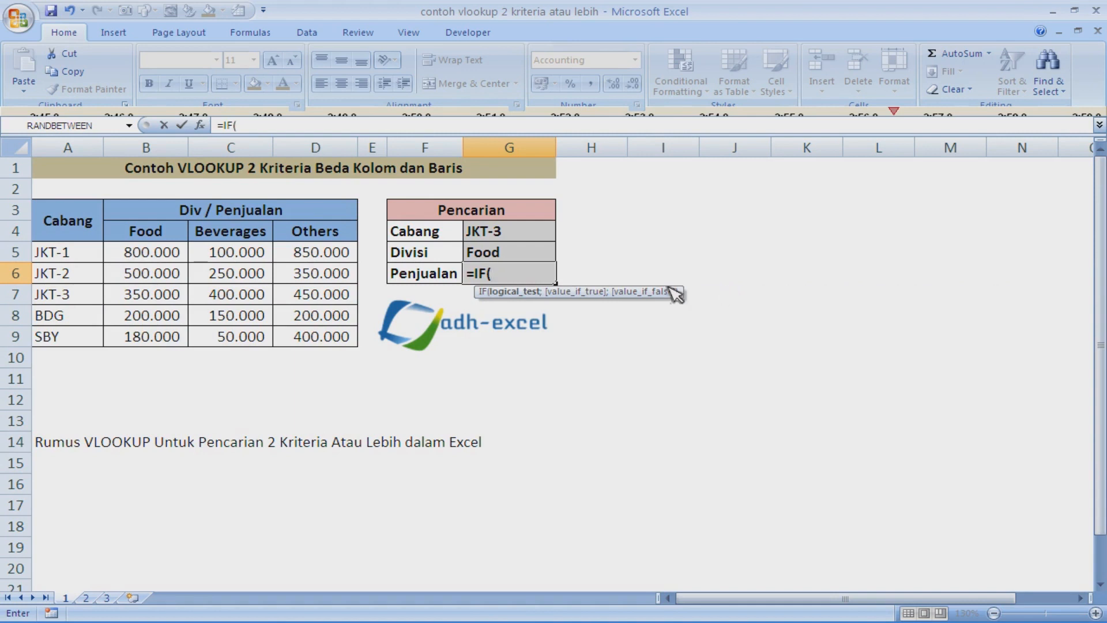
{"action": "left_click", "coordinate": [539, 255]}
{"action": "type", "text": "="}
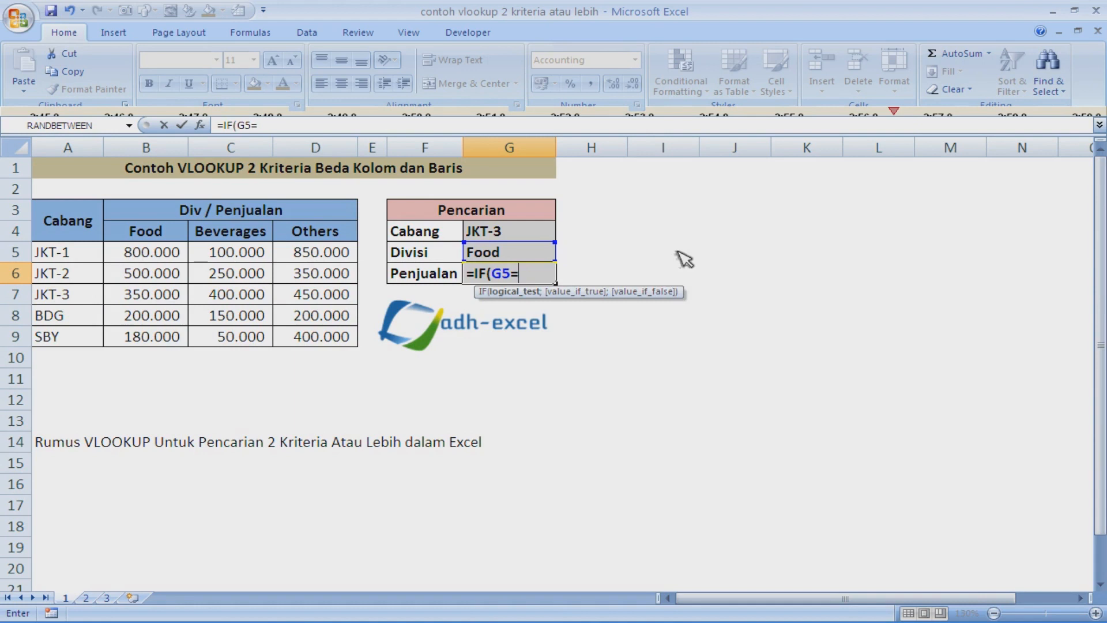
{"action": "type", "text": "\"Food\""}
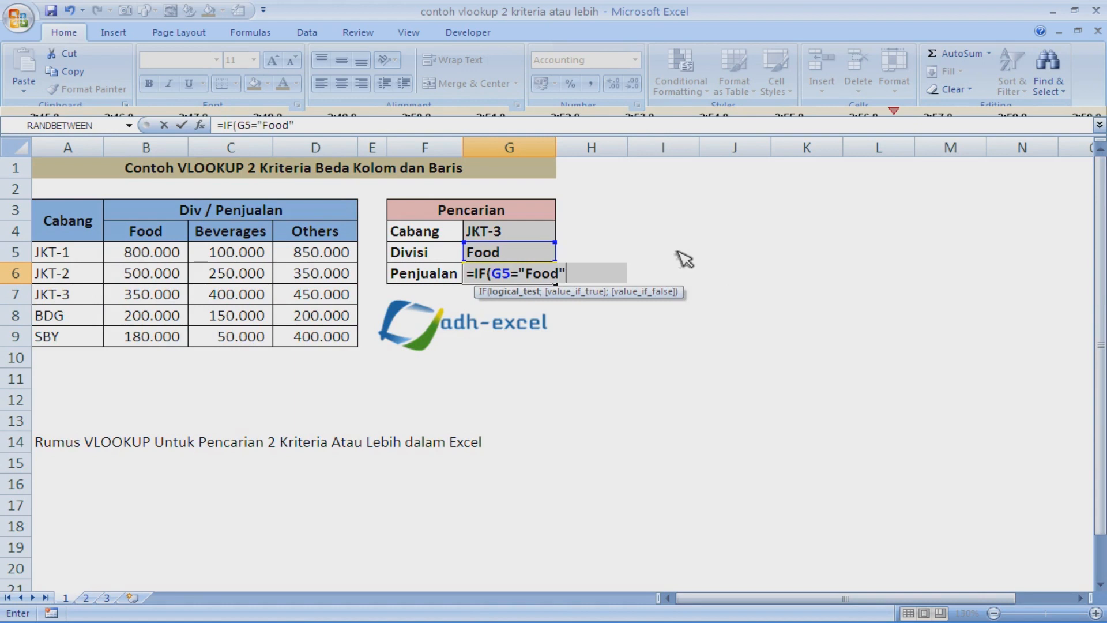
{"action": "type", "text": ";"}
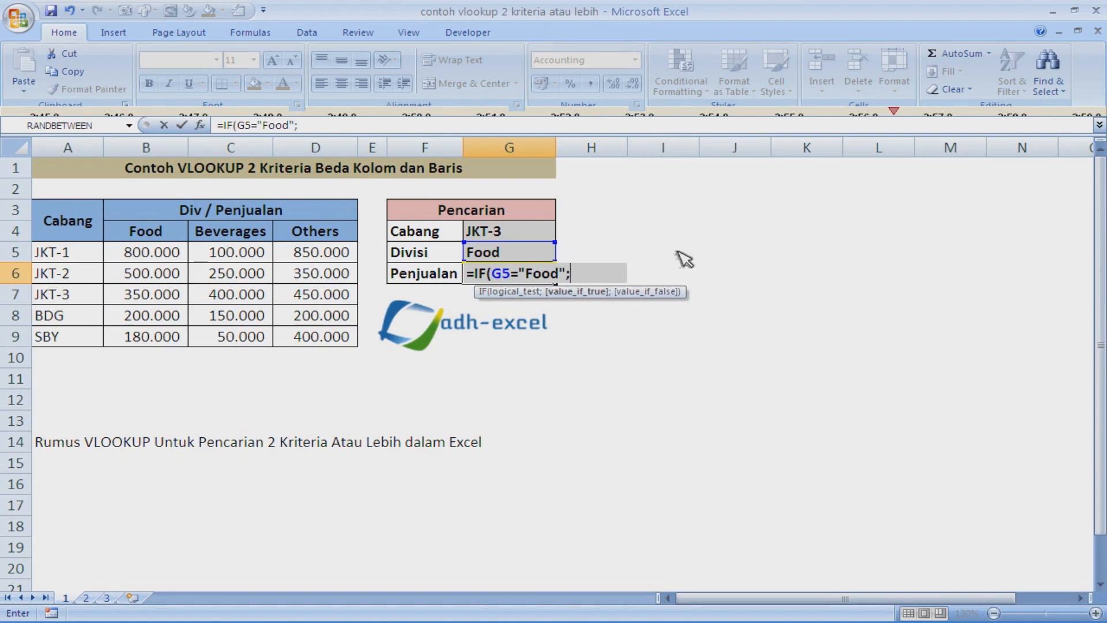
Add VLOOKUP(G4;$A$5:$D$9;2;0) as the value returned when the Food test is true.
{"action": "type", "text": "VLO"}
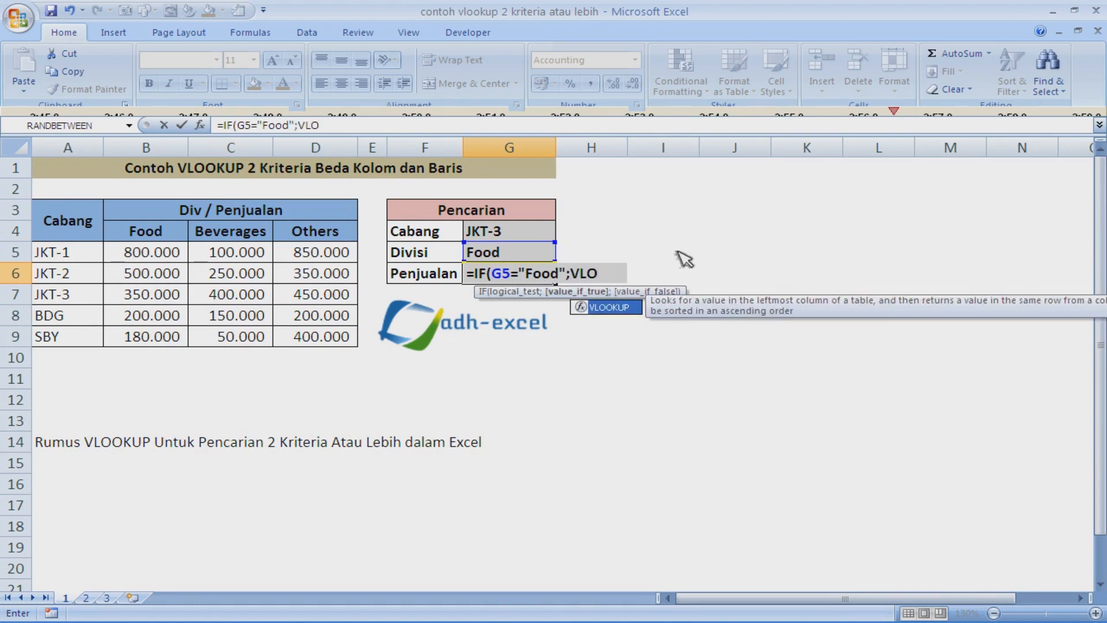
{"action": "key", "text": "Tab"}
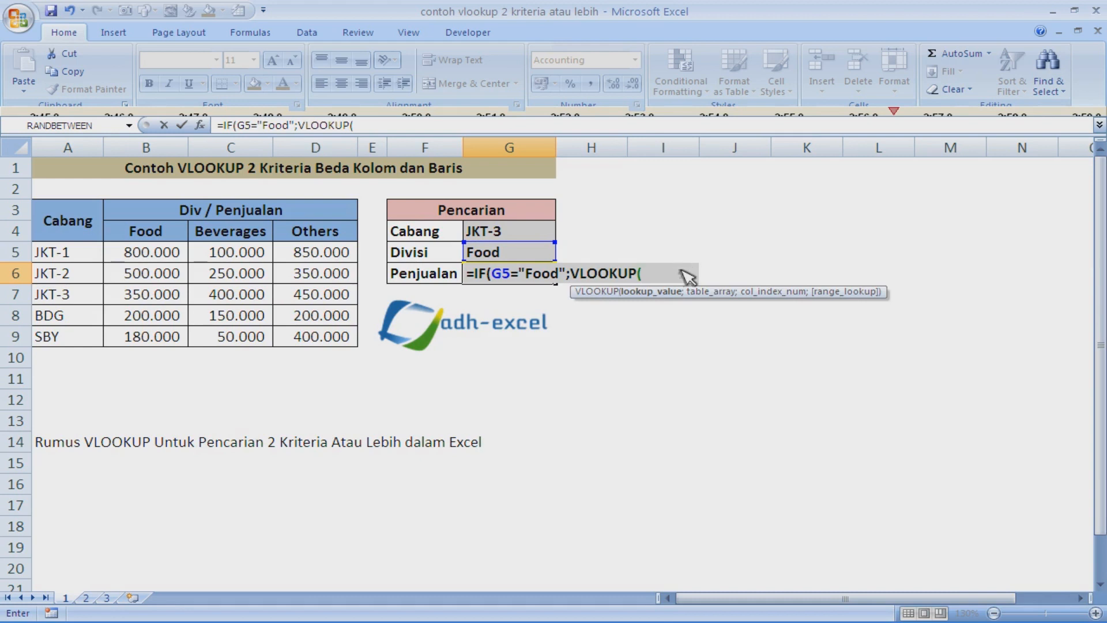
{"action": "left_click", "coordinate": [493, 237]}
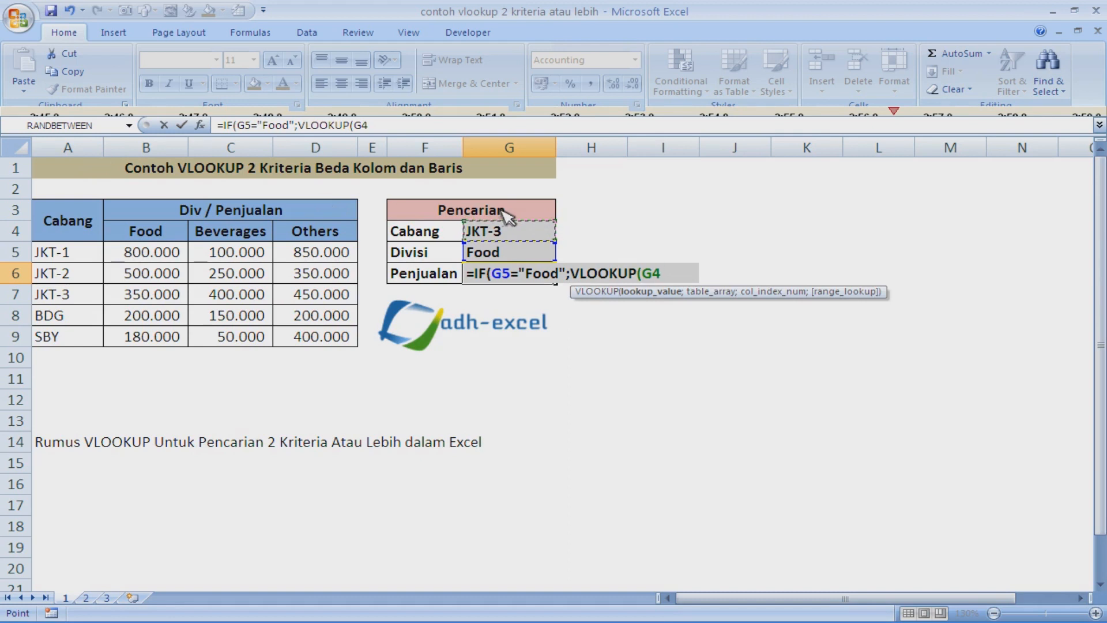
{"action": "type", "text": ";"}
{"action": "left_click_drag", "start_coordinate": [43, 252], "coordinate": [309, 339]}
{"action": "key", "text": "F4"}
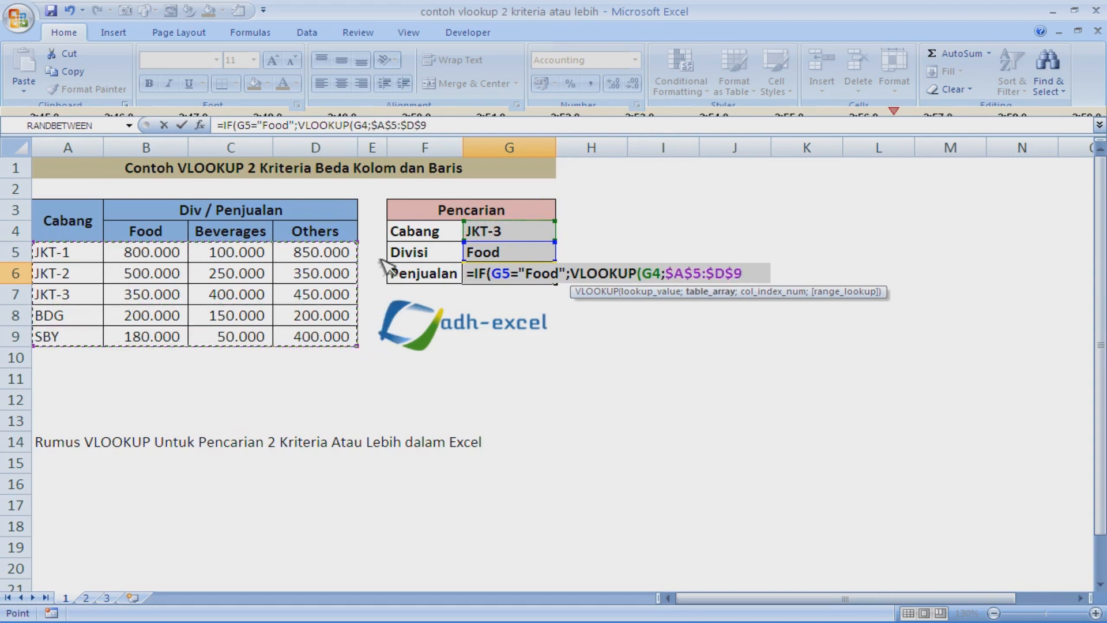
{"action": "type", "text": ";"}
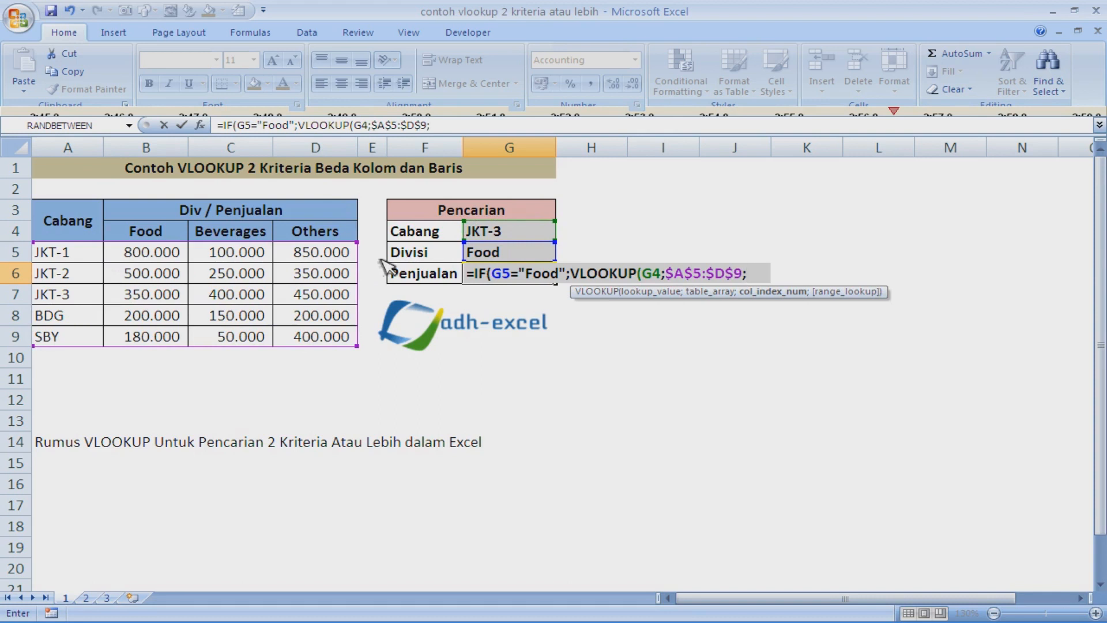
{"action": "type", "text": "2;0"}
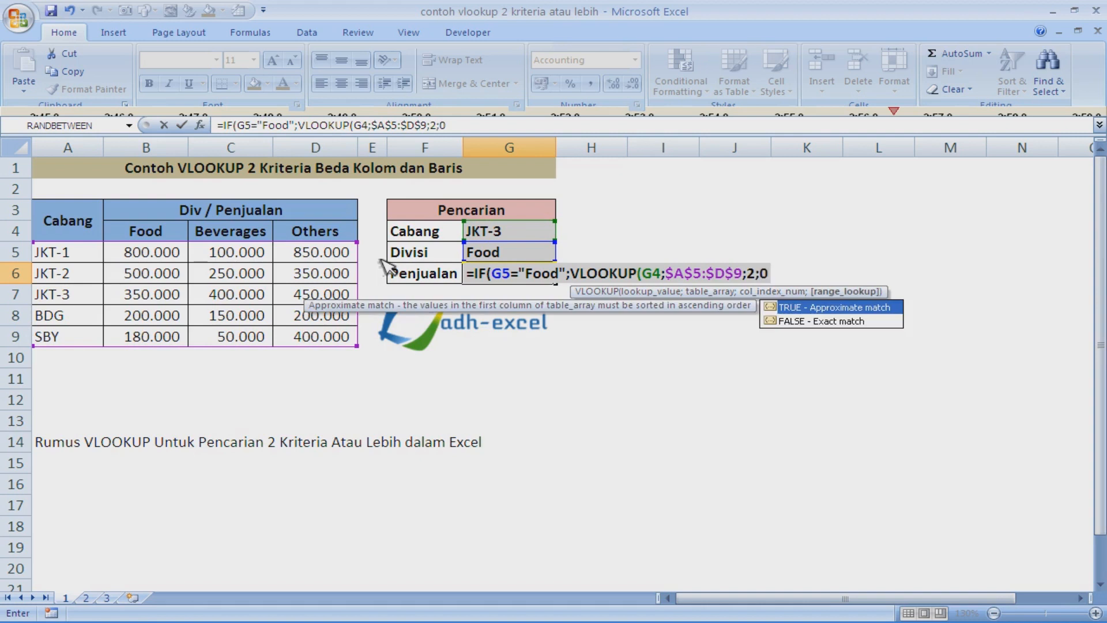
{"action": "type", "text": ")"}
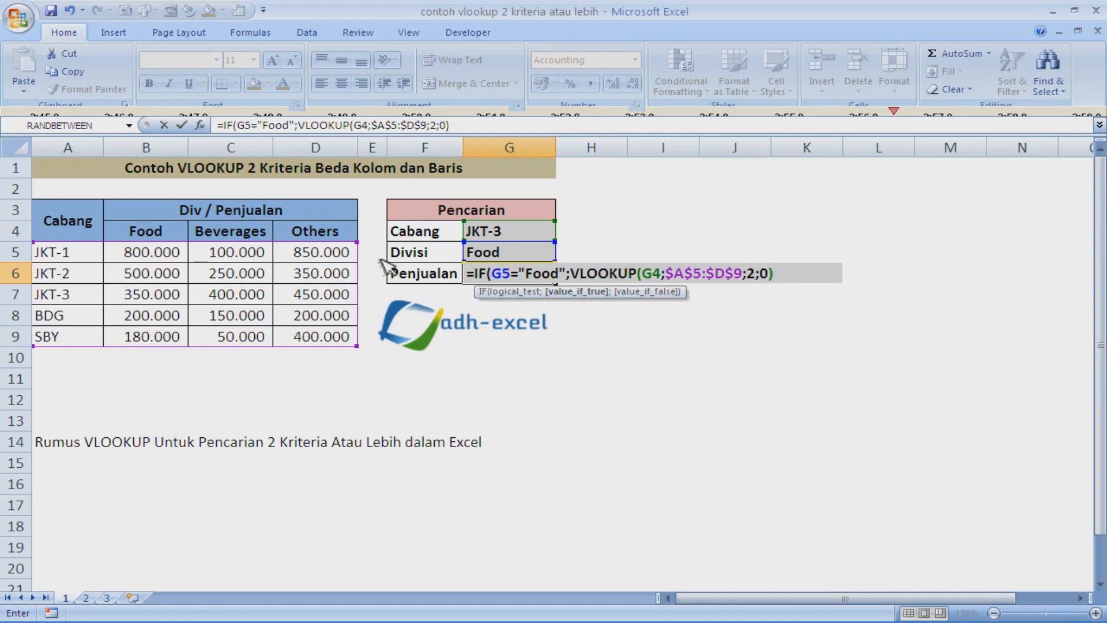
Nest a second IF as the value if false, testing whether G5 equals "Beverages".
{"action": "type", "text": ";"}
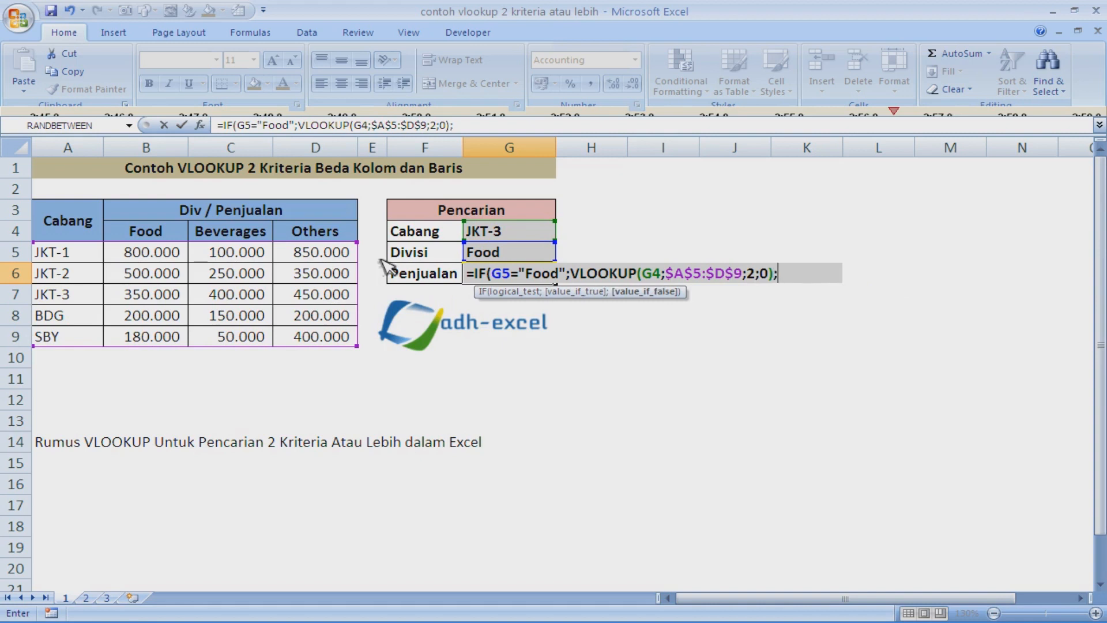
{"action": "type", "text": "IF"}
{"action": "type", "text": "("}
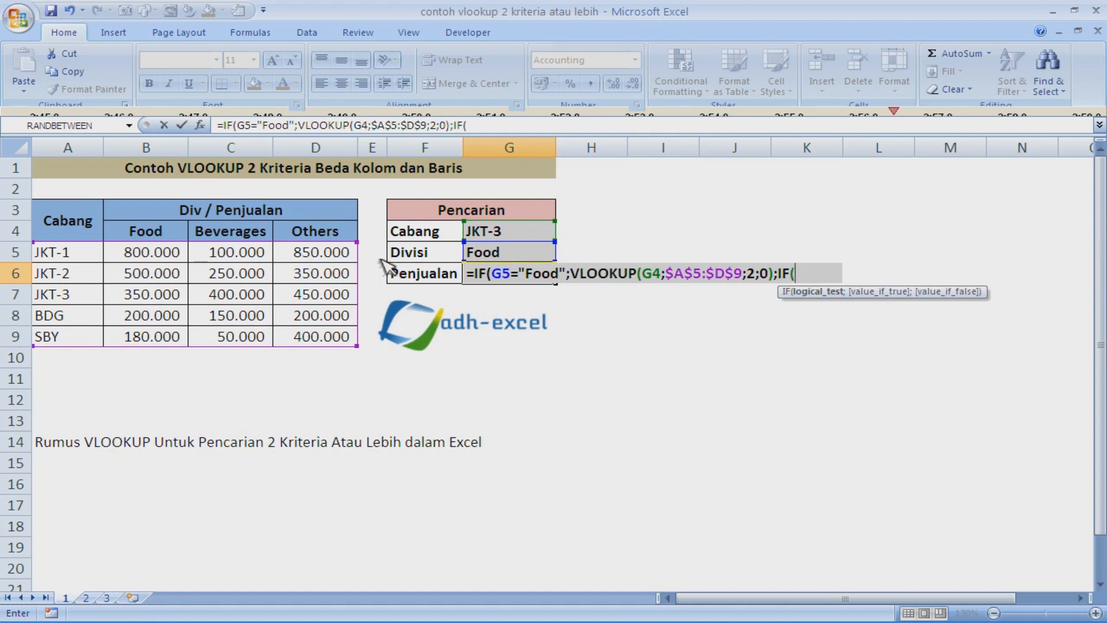
{"action": "left_click", "coordinate": [493, 254]}
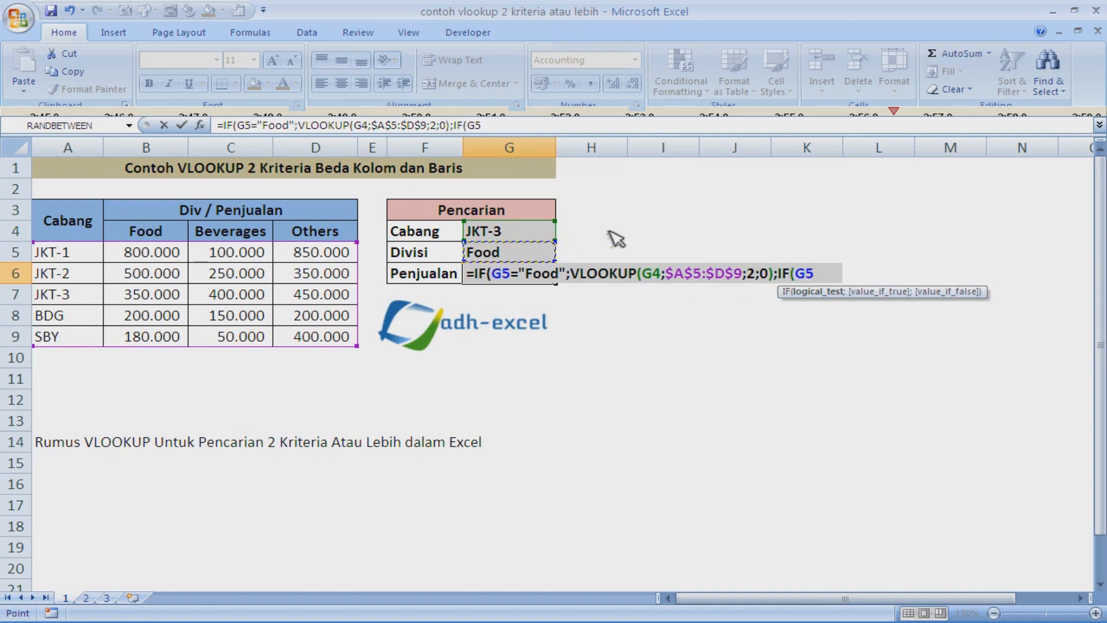
{"action": "type", "text": "=\"Be"}
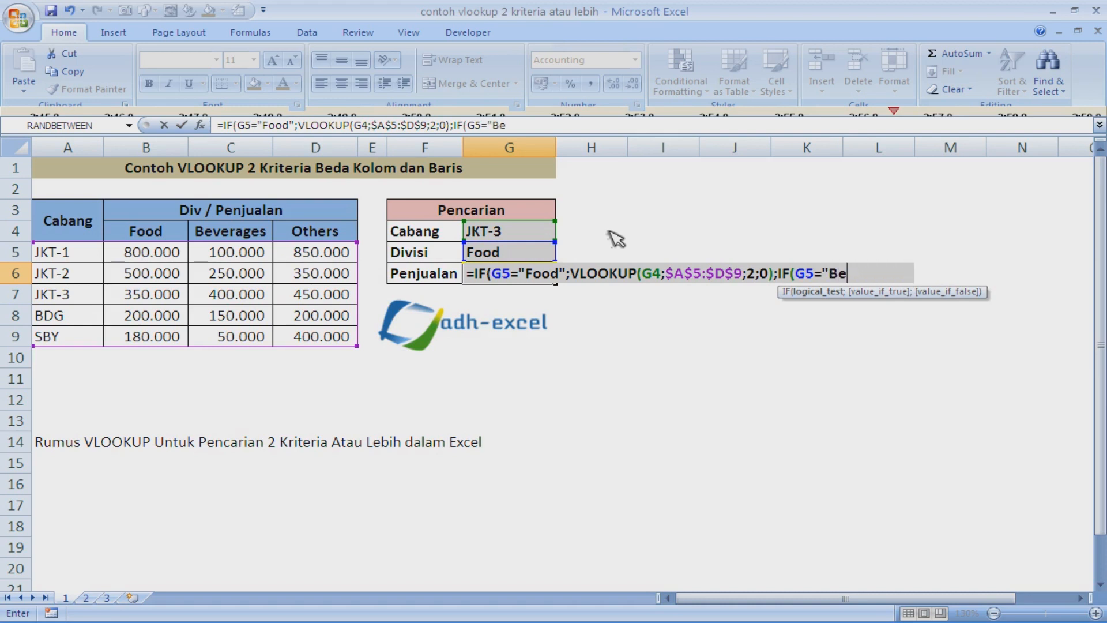
{"action": "type", "text": "verages"}
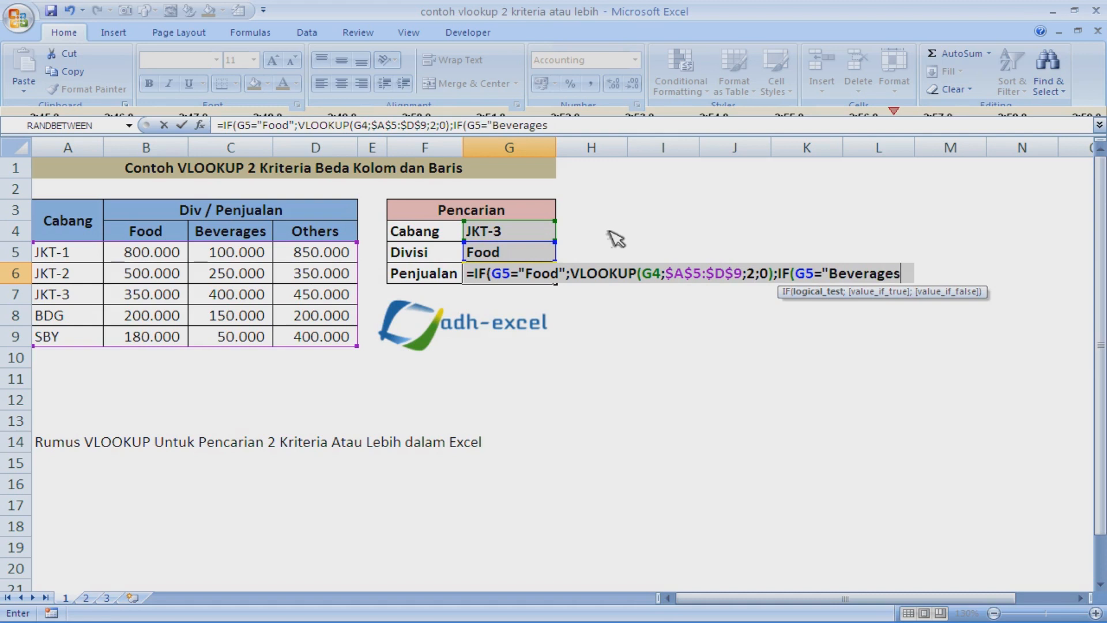
{"action": "type", "text": "\";"}
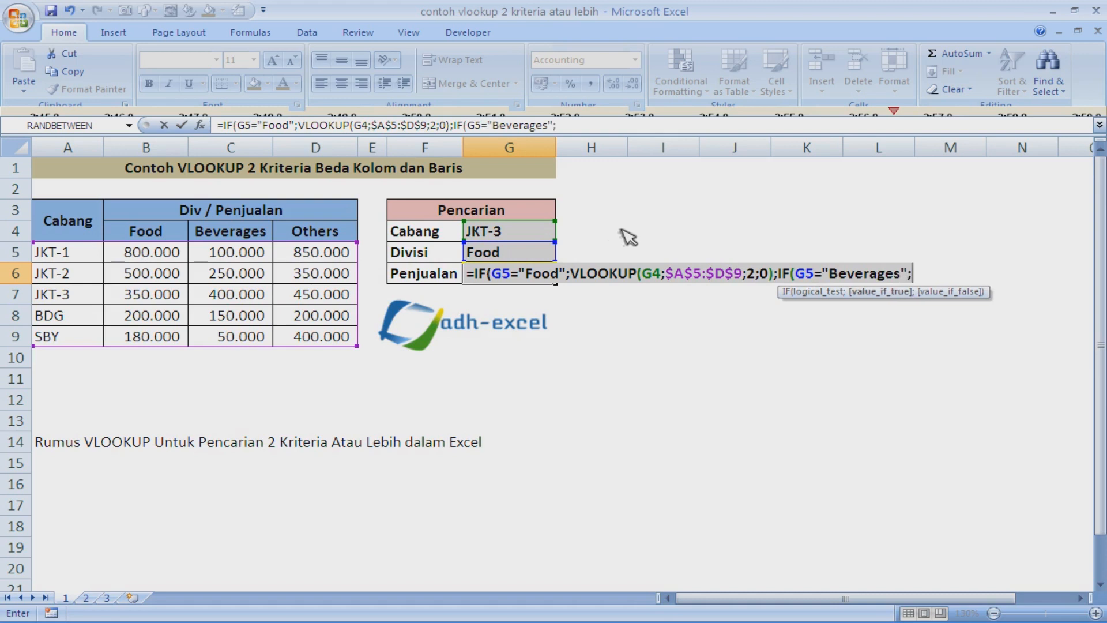
Add VLOOKUP(G4;$A$5:$D$9;3;0) as the value returned when the Beverages test is true.
{"action": "type", "text": "vlookup"}
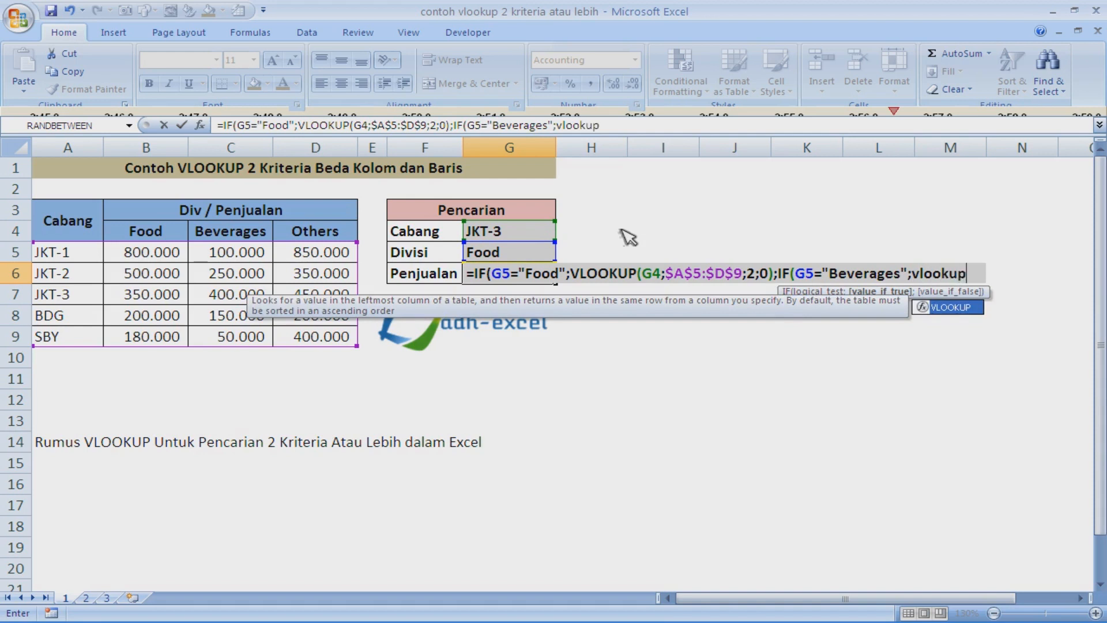
{"action": "key", "text": "Tab"}
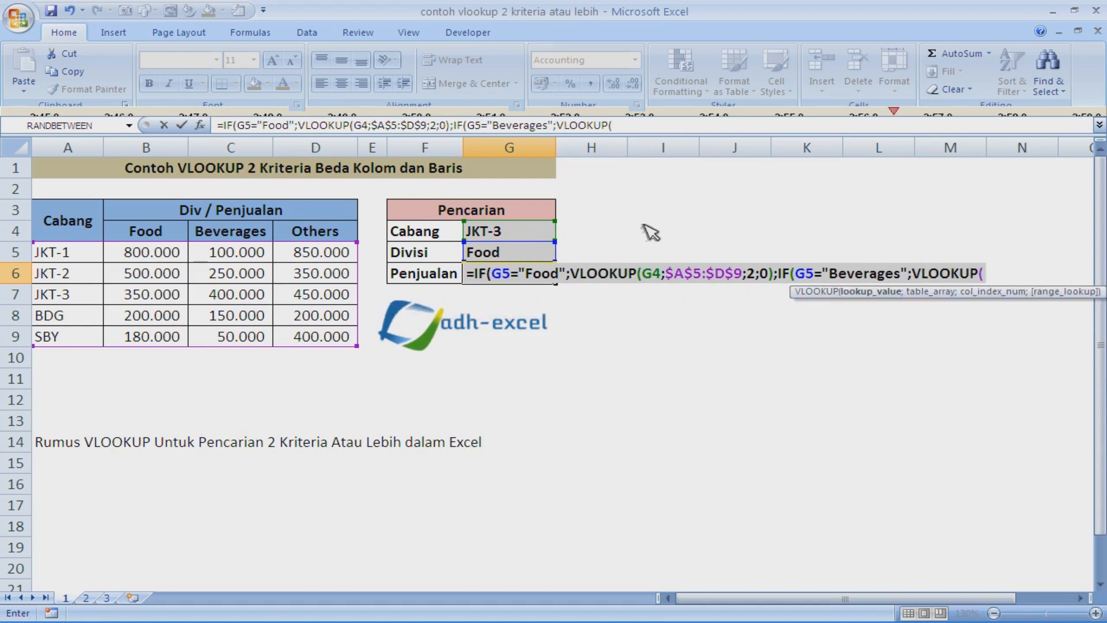
{"action": "left_click", "coordinate": [528, 236]}
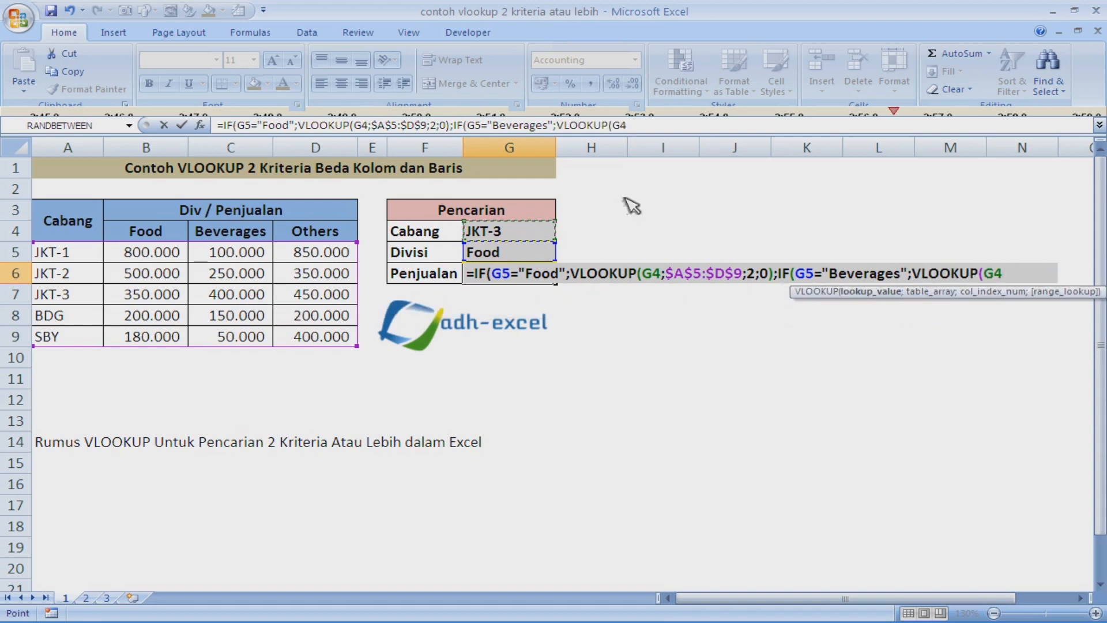
{"action": "type", "text": ";"}
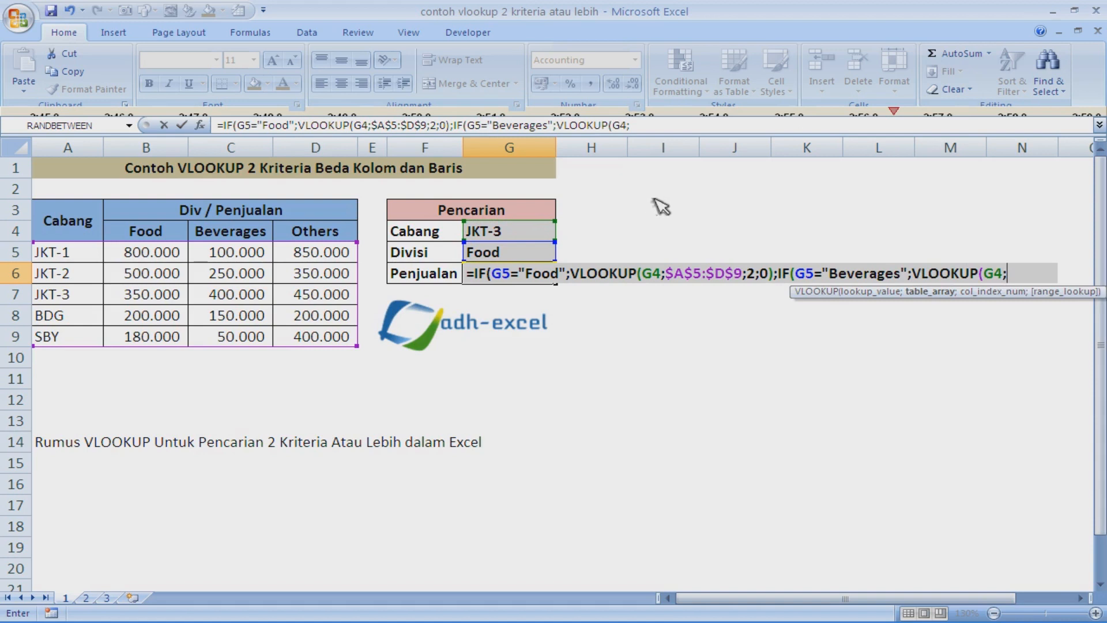
{"action": "left_click_drag", "start_coordinate": [89, 253], "coordinate": [326, 343]}
{"action": "key", "text": "F4"}
{"action": "type", "text": ";"}
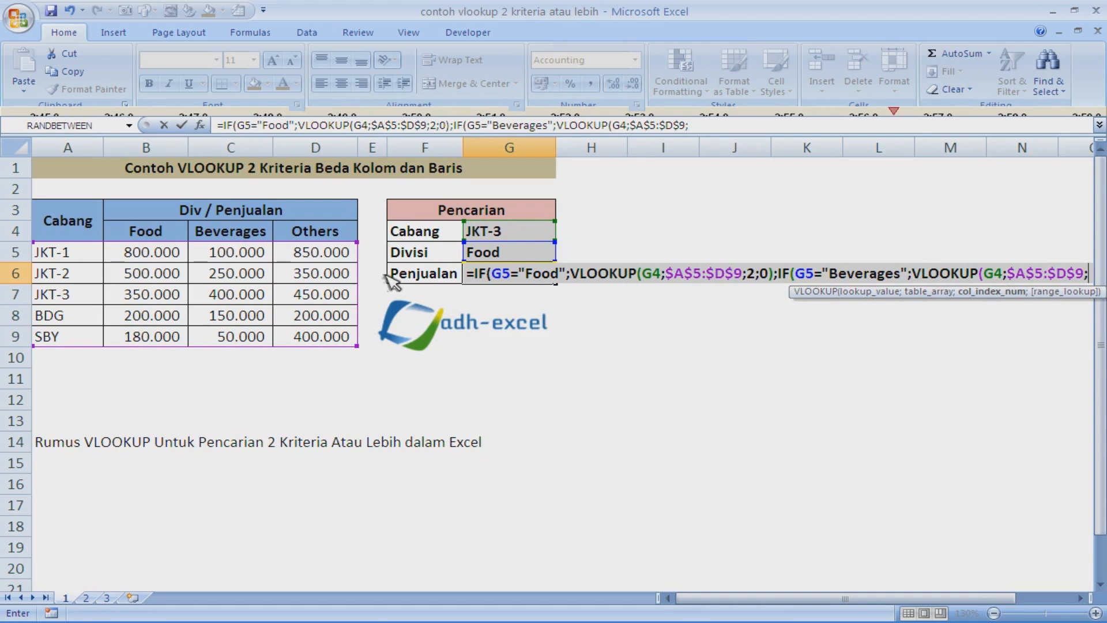
{"action": "type", "text": "3;"}
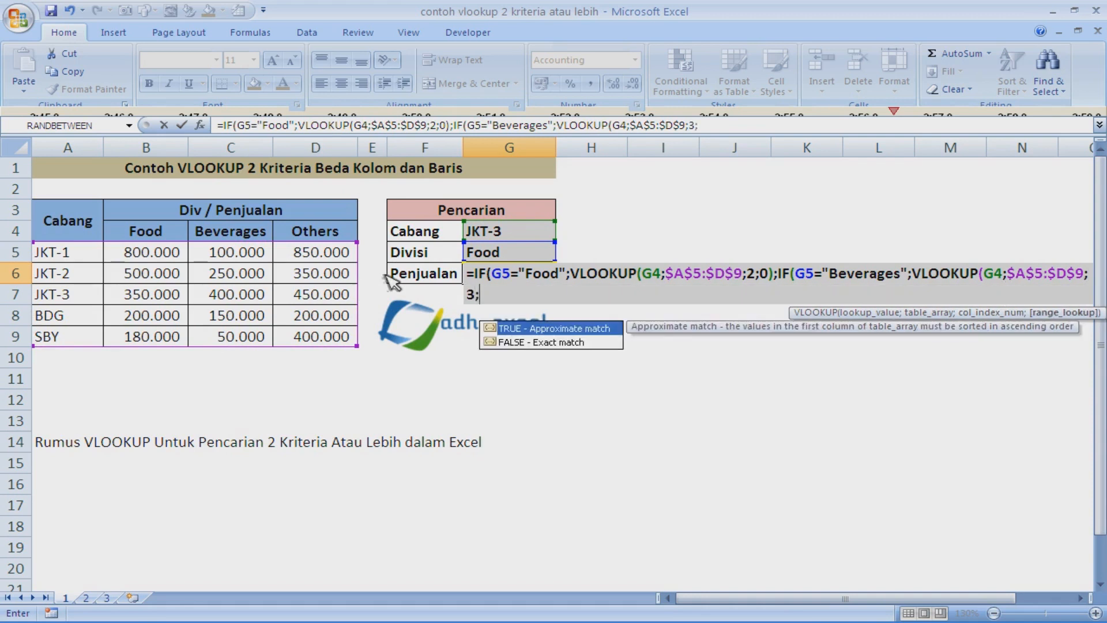
{"action": "type", "text": "0)"}
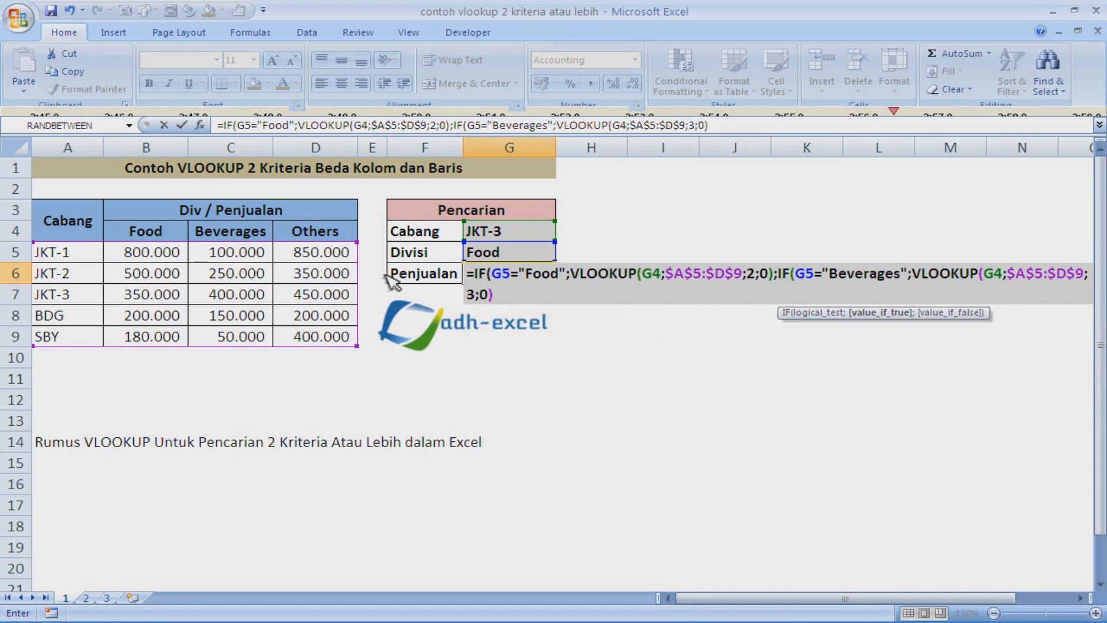
Nest a third IF as the value if false, testing whether G5 equals "Others".
{"action": "type", "text": ";"}
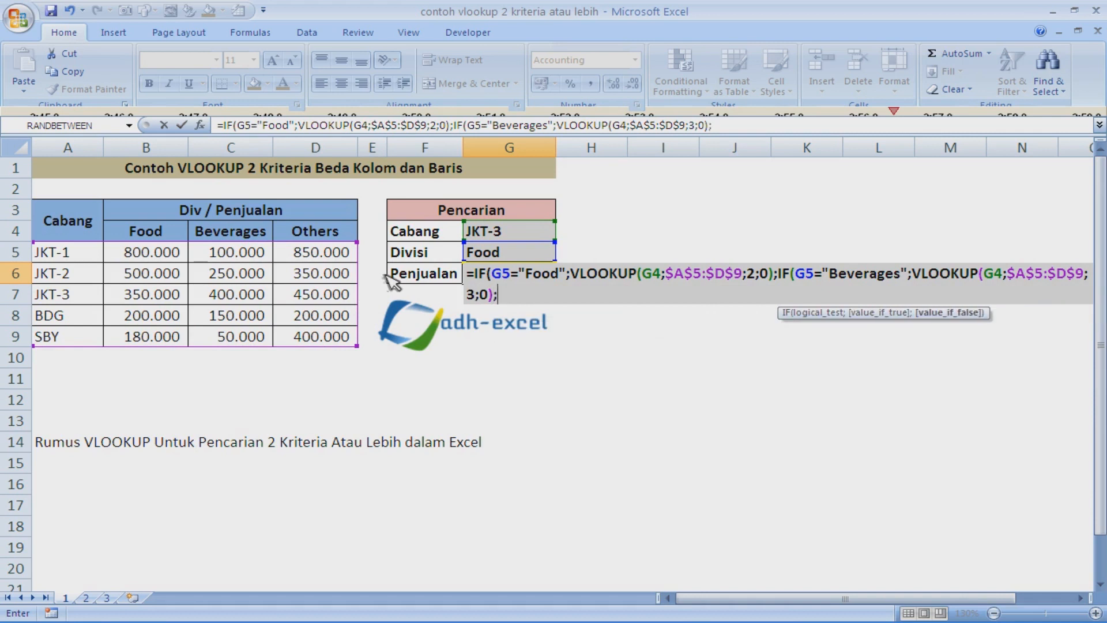
{"action": "type", "text": "if"}
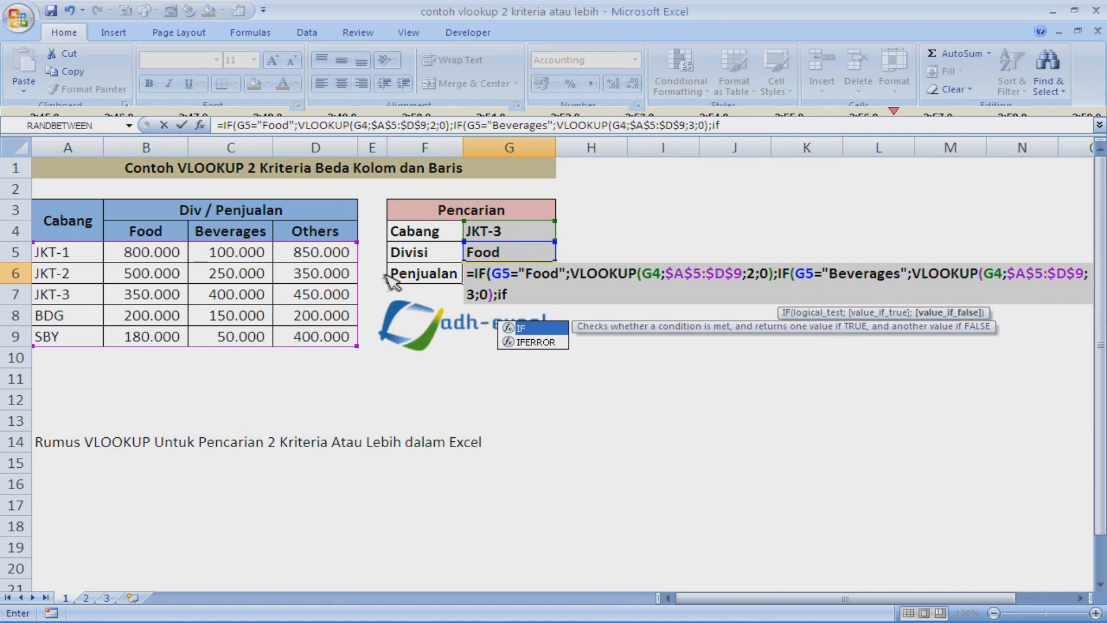
{"action": "key", "text": "Tab"}
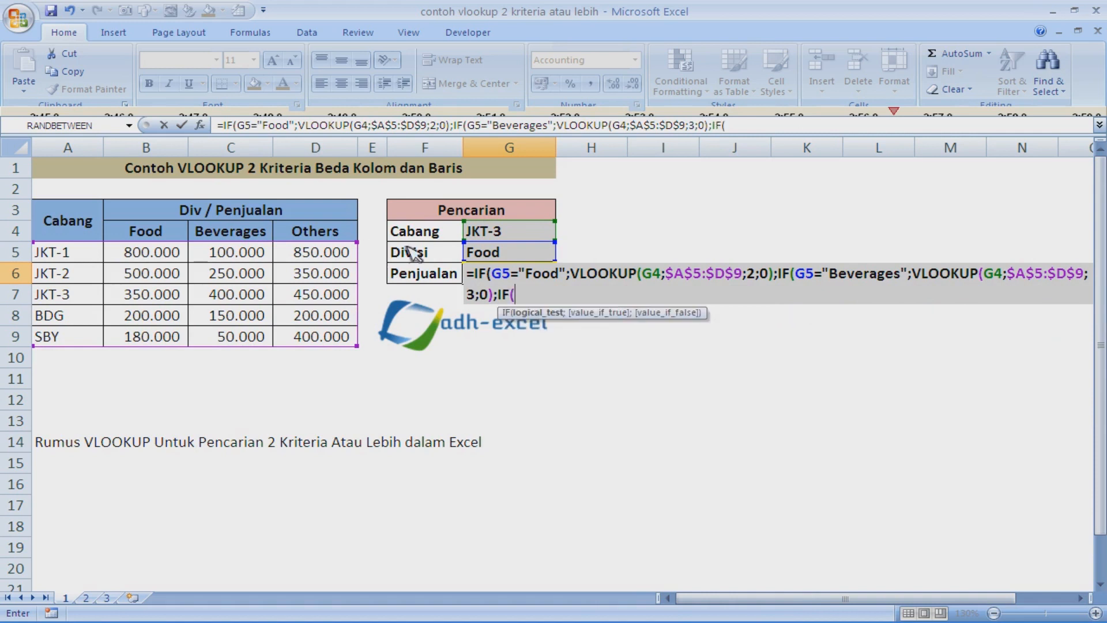
{"action": "left_click", "coordinate": [507, 255]}
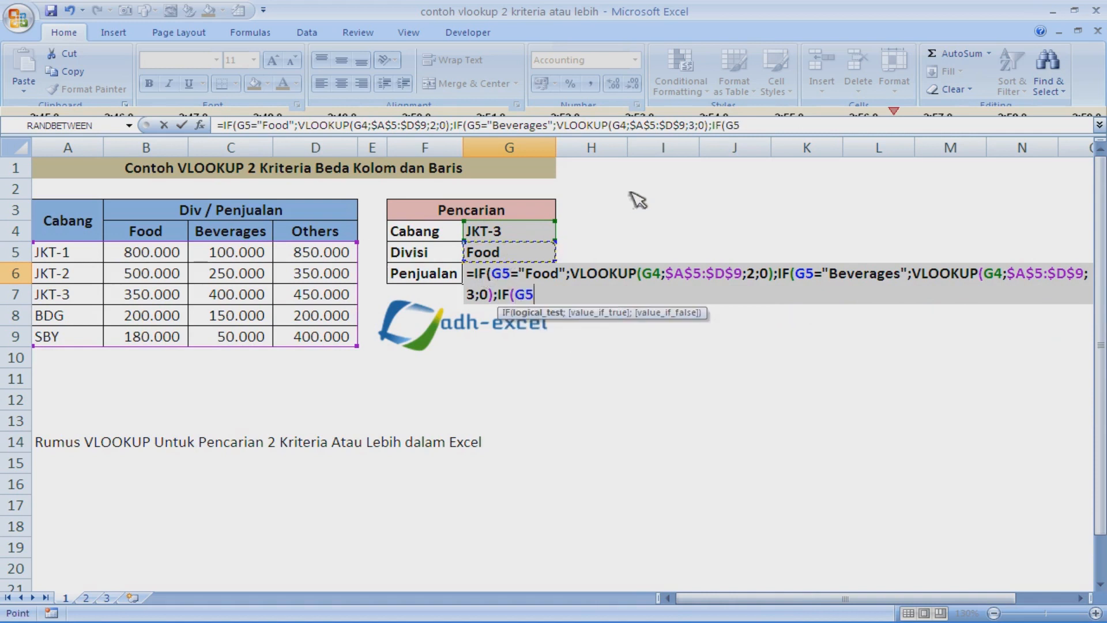
{"action": "type", "text": "=\"Others\""}
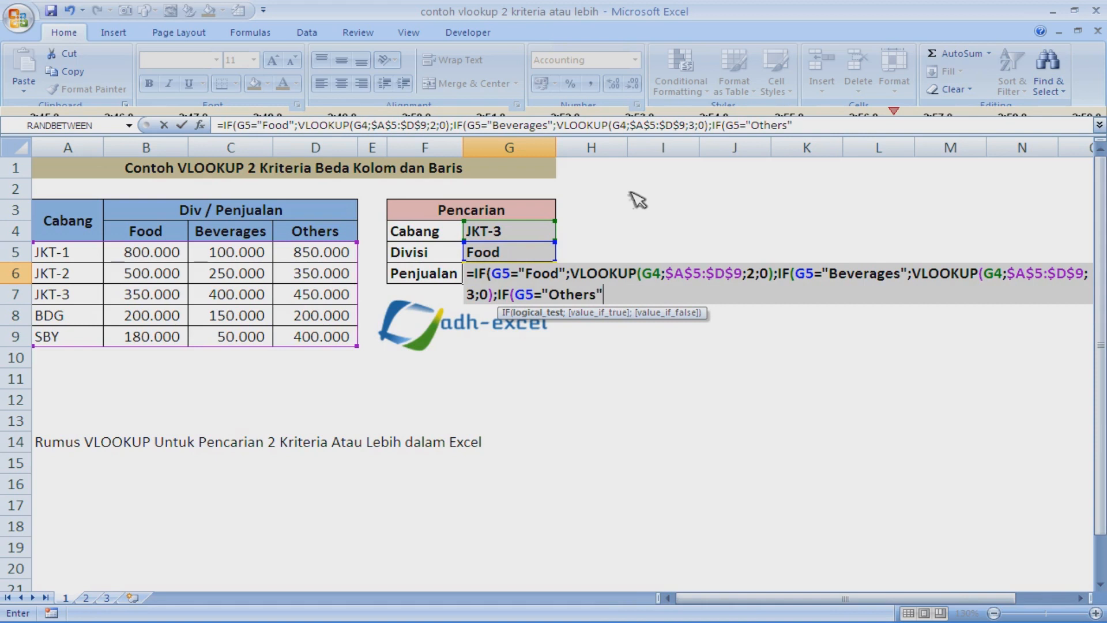
Add VLOOKUP(G4;$A$5:$D$9;4;0) as the value returned when the Others test is true.
{"action": "type", "text": ";vlo"}
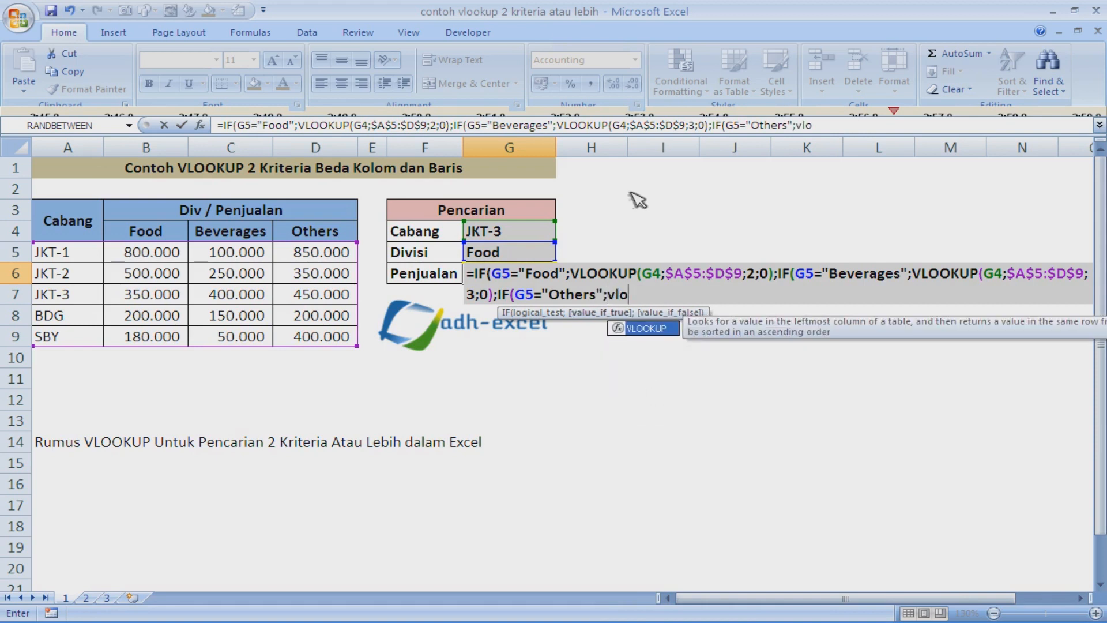
{"action": "key", "text": "Tab"}
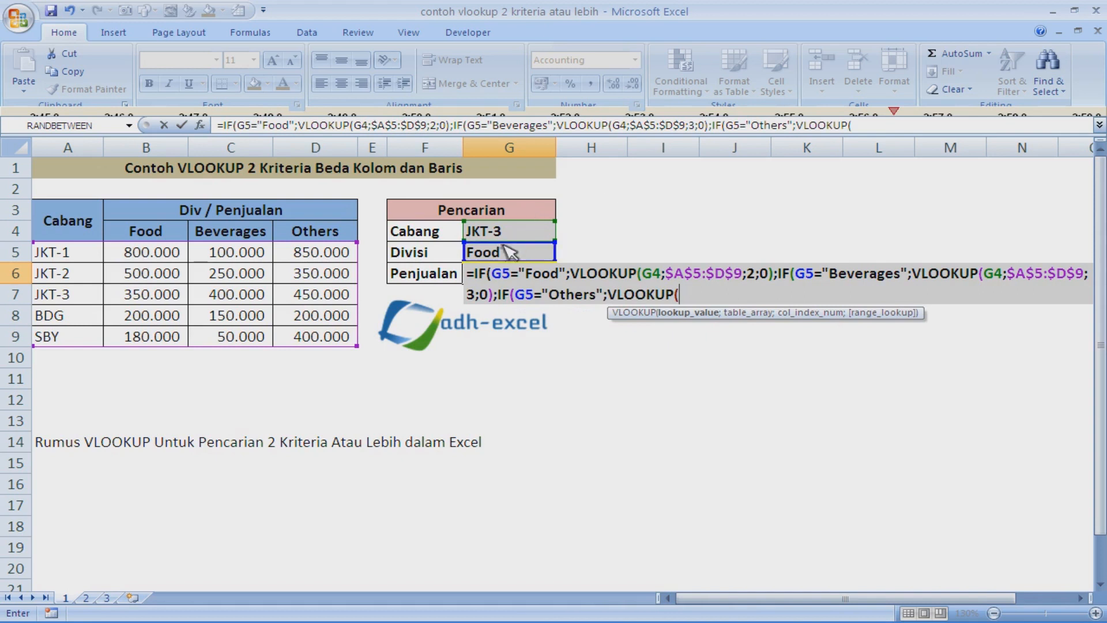
{"action": "left_click", "coordinate": [519, 233]}
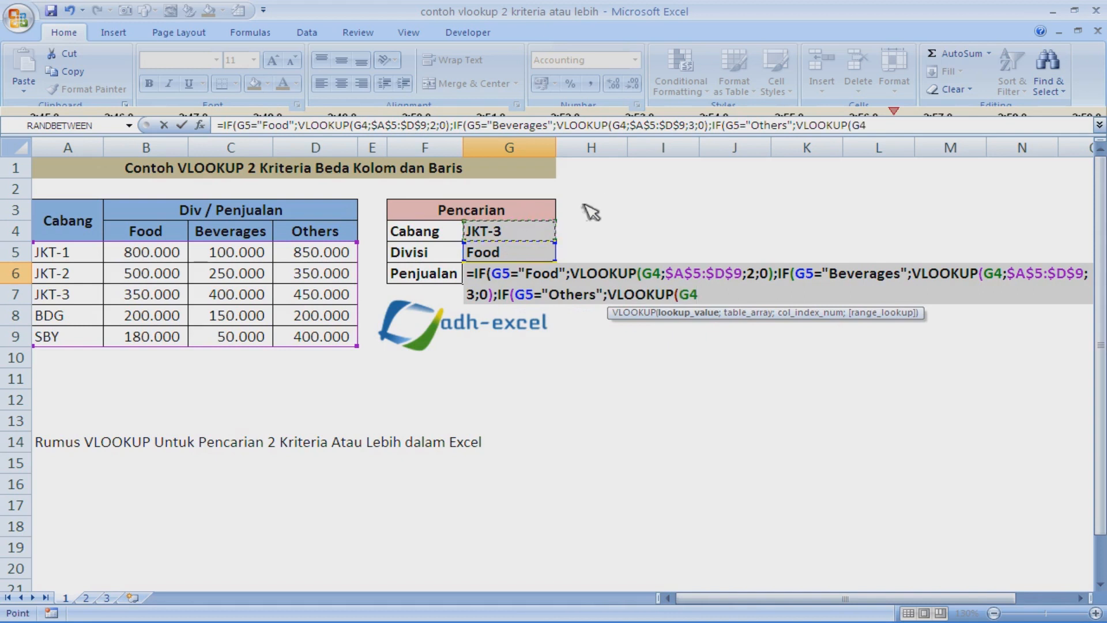
{"action": "type", "text": ";"}
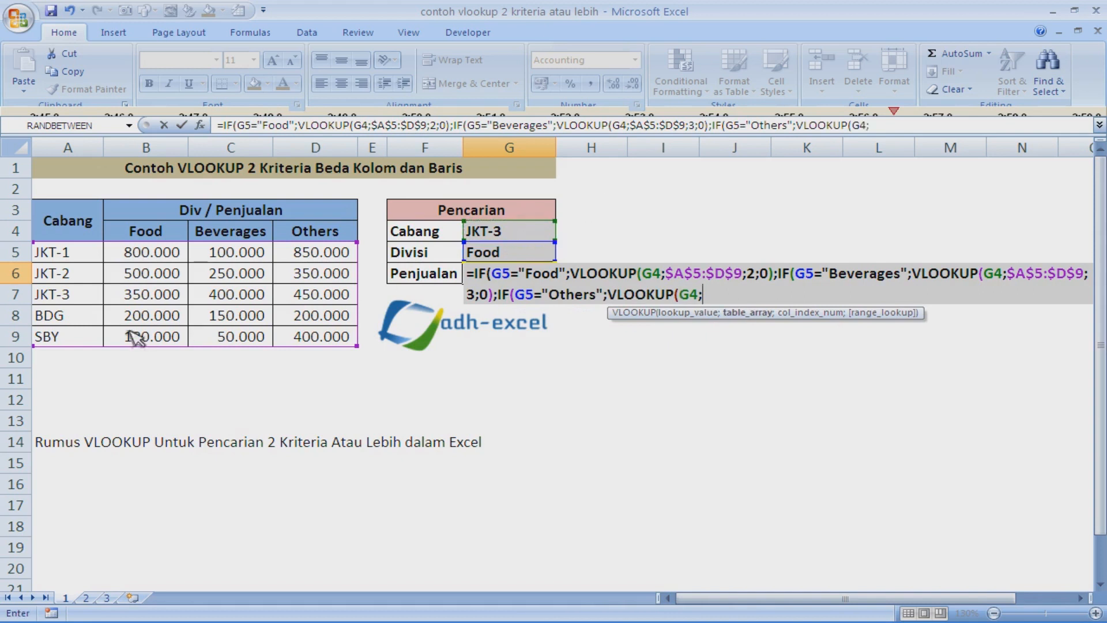
{"action": "left_click_drag", "start_coordinate": [93, 255], "coordinate": [346, 337]}
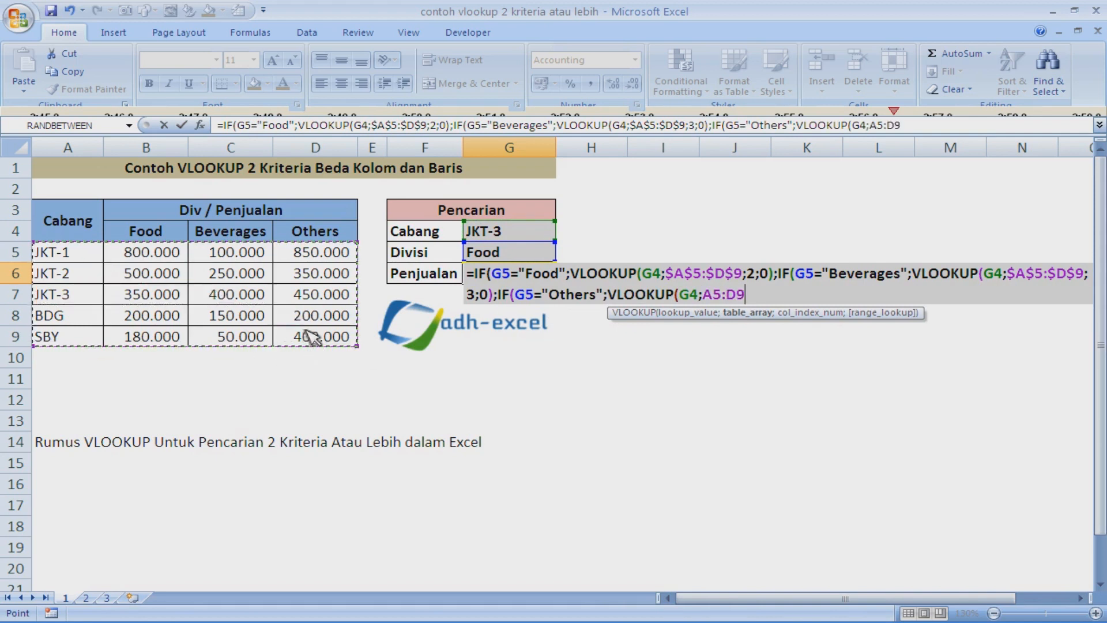
{"action": "key", "text": "F4"}
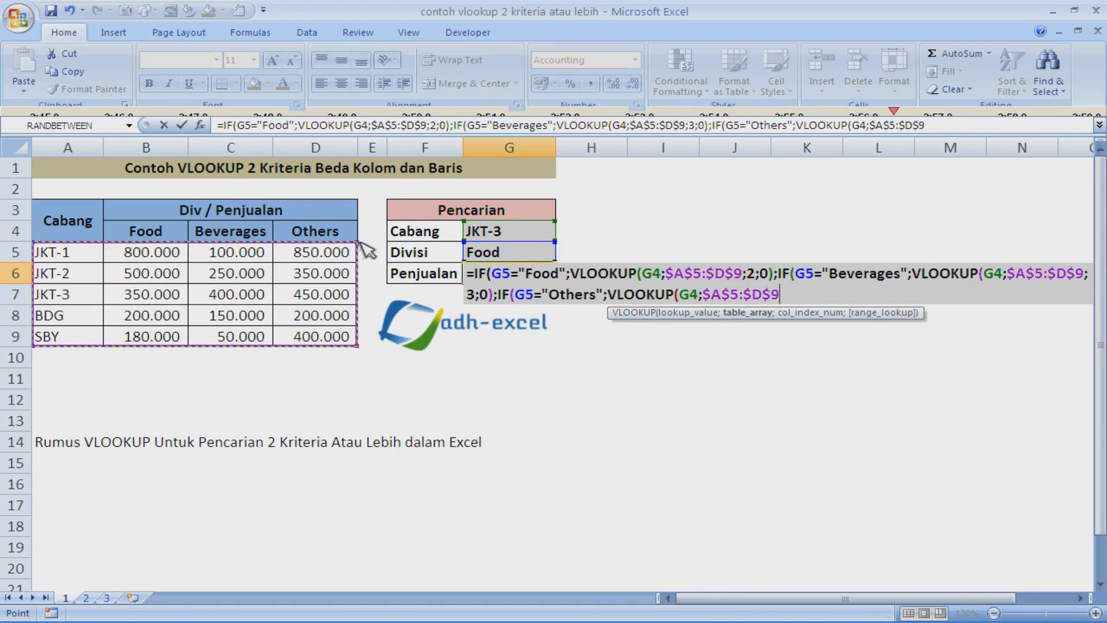
{"action": "type", "text": ";"}
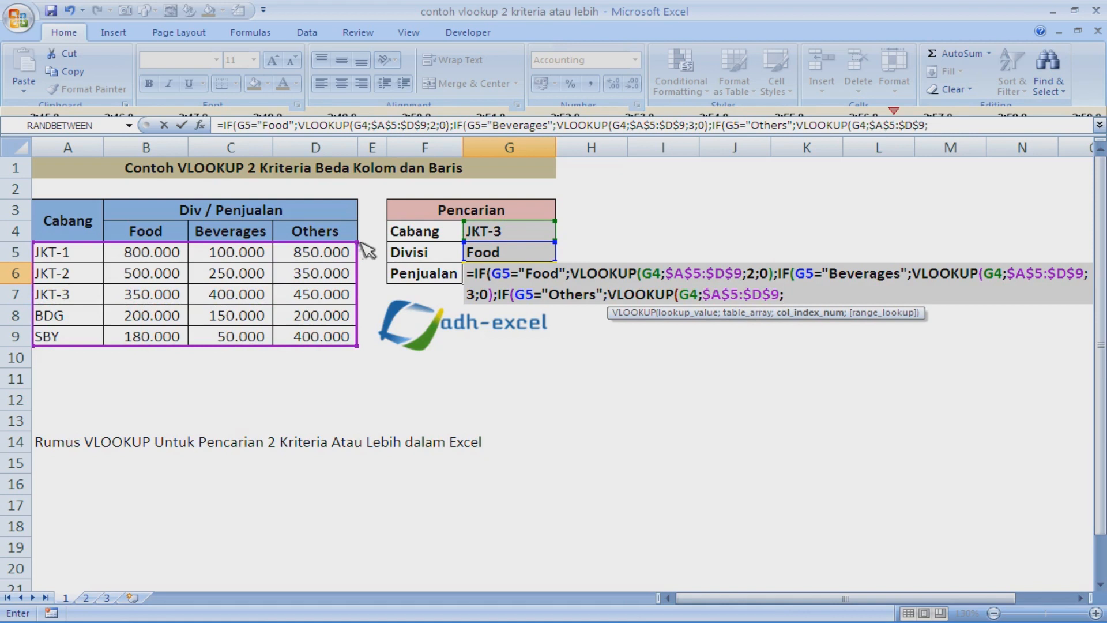
{"action": "type", "text": "4"}
{"action": "type", "text": ";0)"}
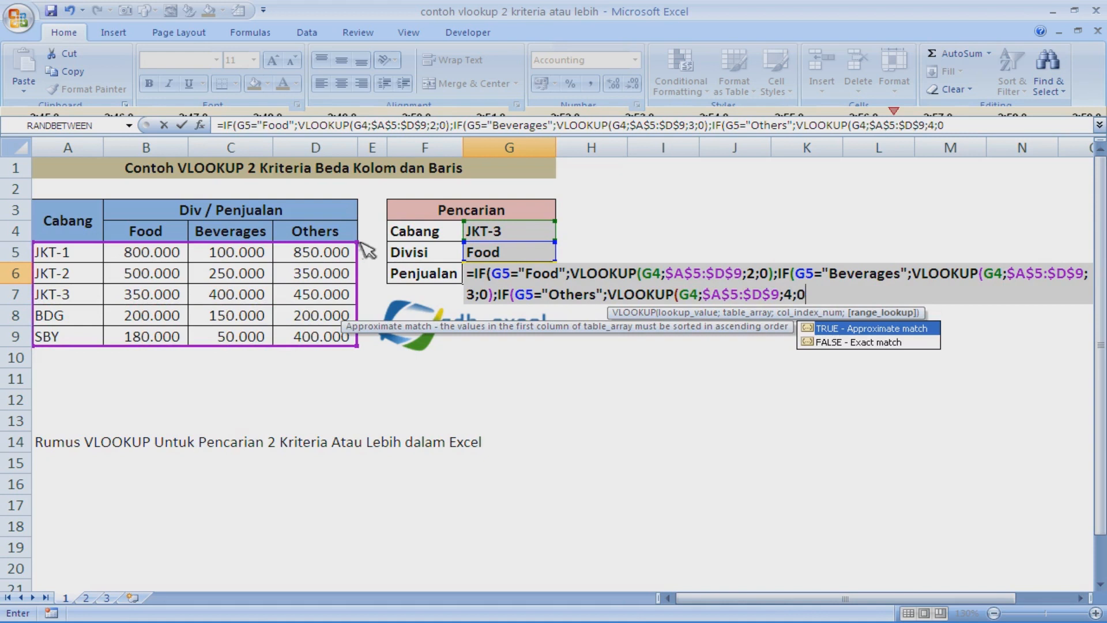
Finish the G6 formula with 0 as the last value if false, close all three IFs and enter it.
{"action": "type", "text": ";0"}
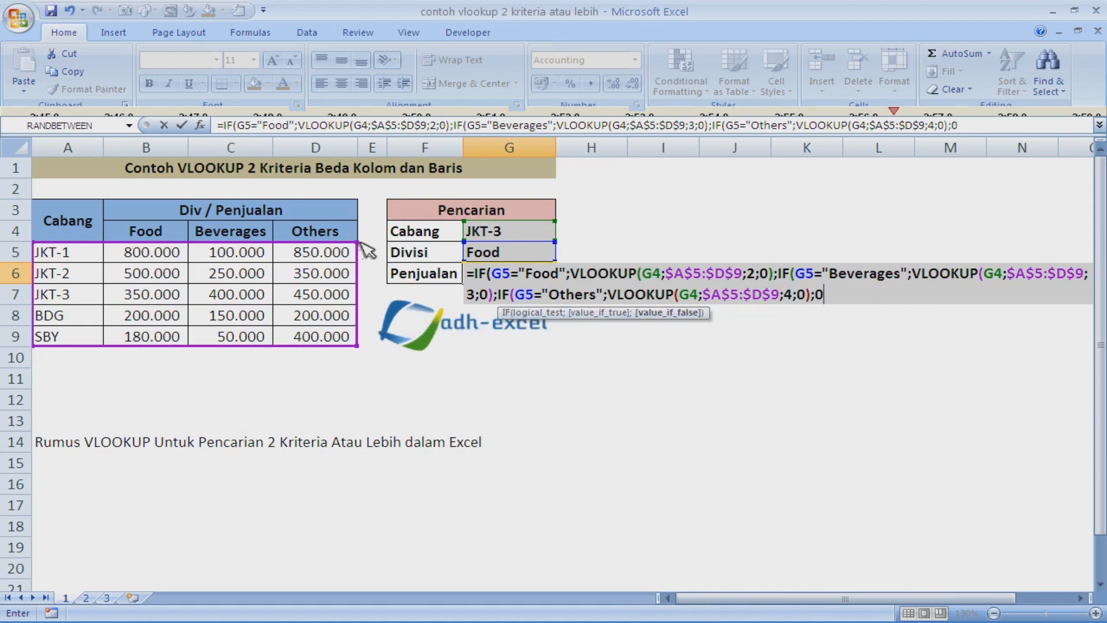
{"action": "type", "text": ")))"}
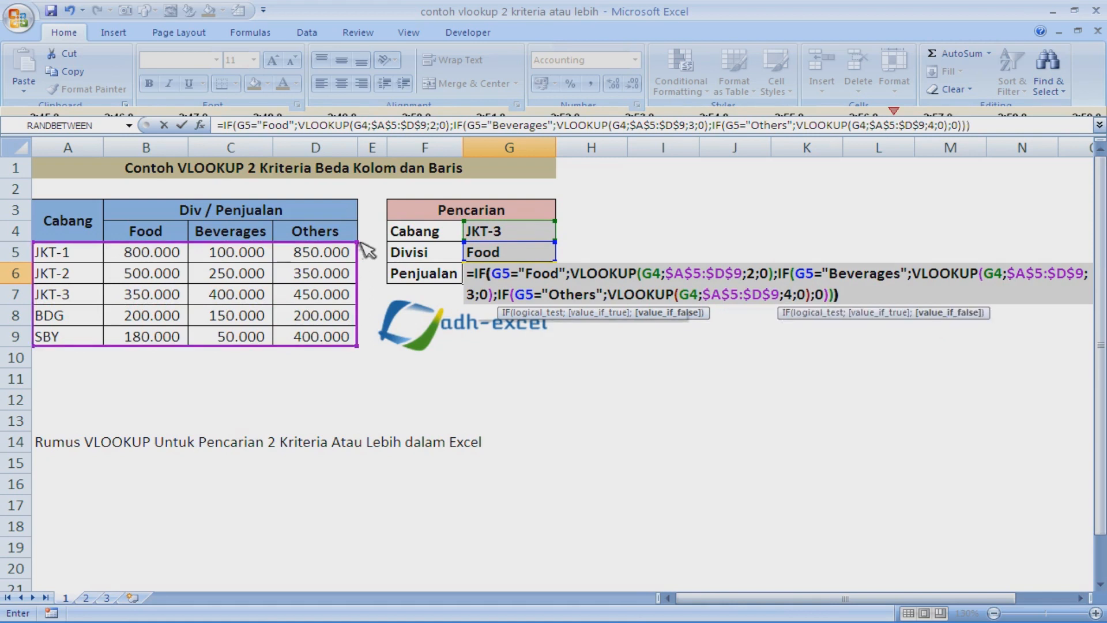
{"action": "key", "text": "Return"}
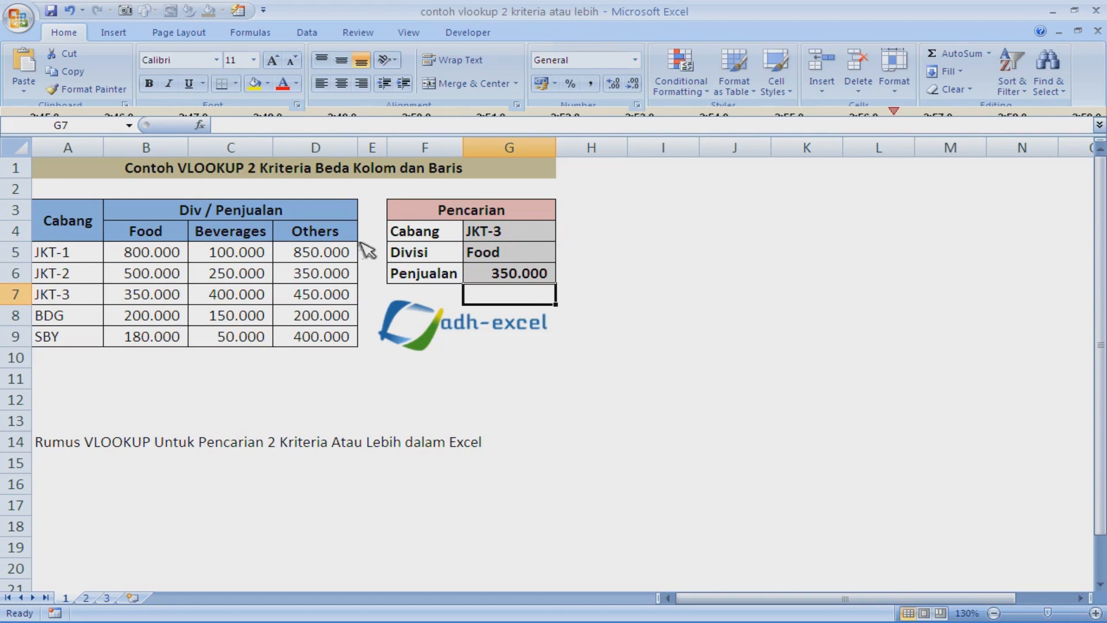
Change the Cabang criterion in G4 to JKT-2 and check the result against that branch's Food figure.
{"action": "left_click", "coordinate": [526, 233]}
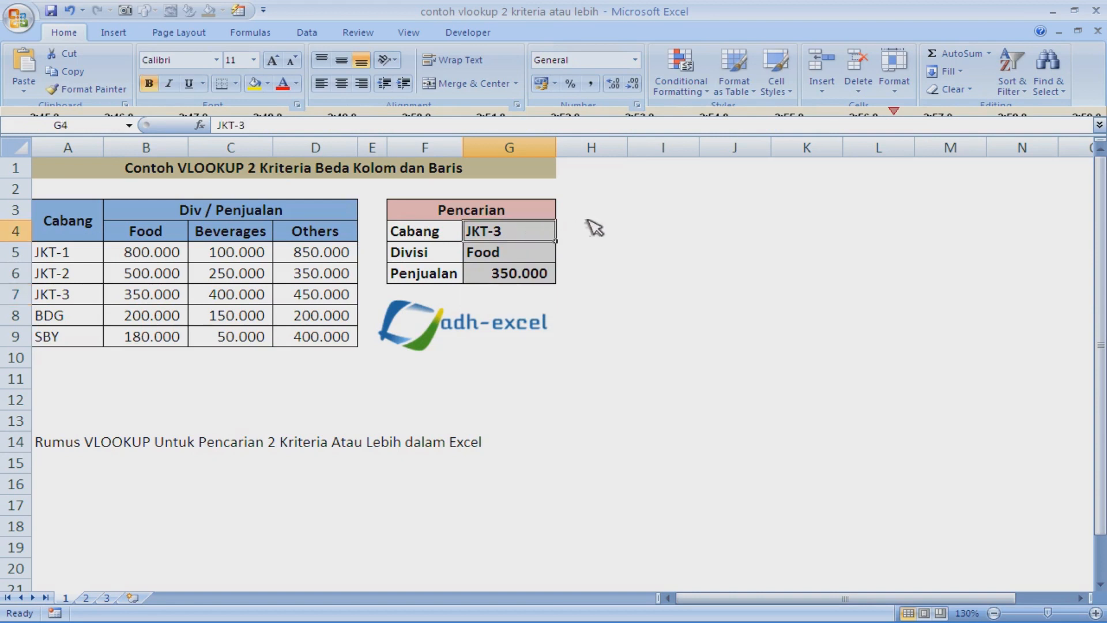
{"action": "key", "text": "F2"}
{"action": "key", "text": "BackSpace"}
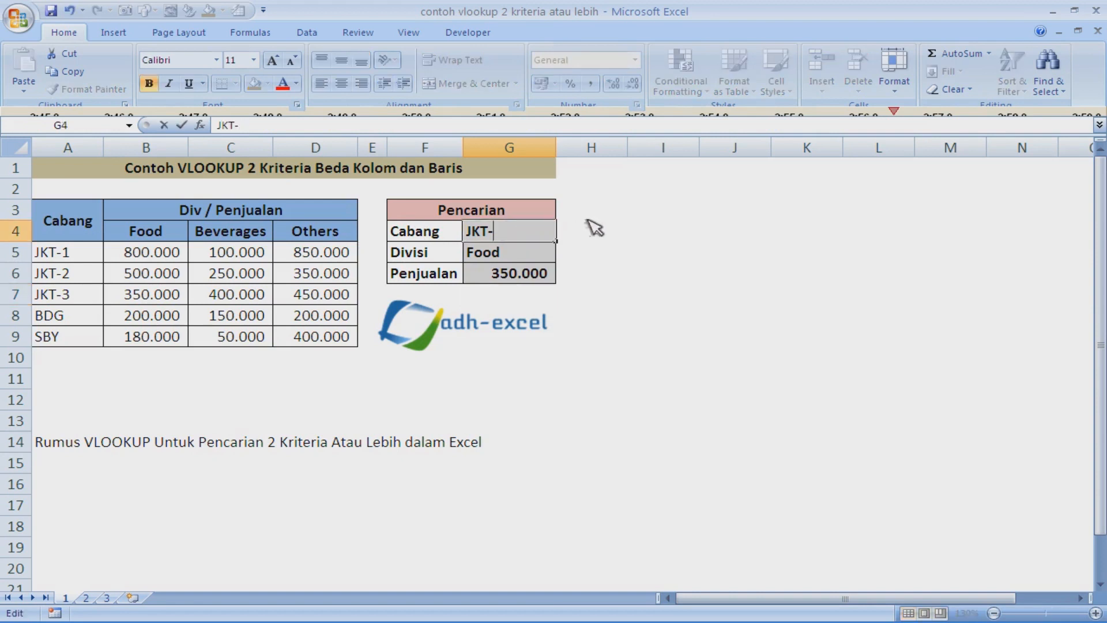
{"action": "type", "text": "2"}
{"action": "key", "text": "Return"}
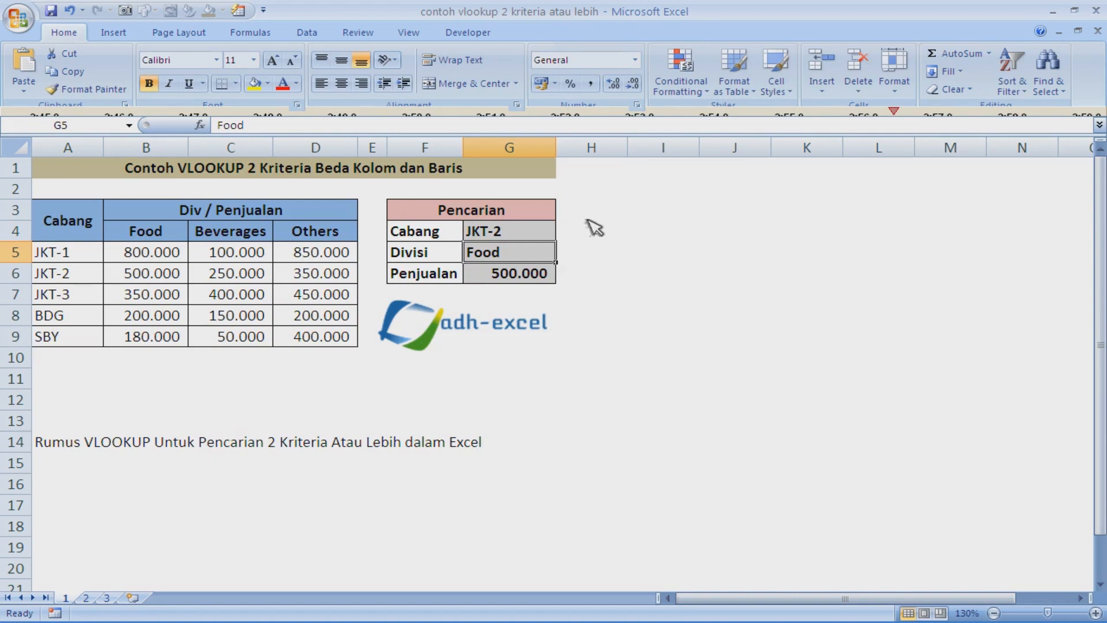
{"action": "left_click", "coordinate": [161, 278]}
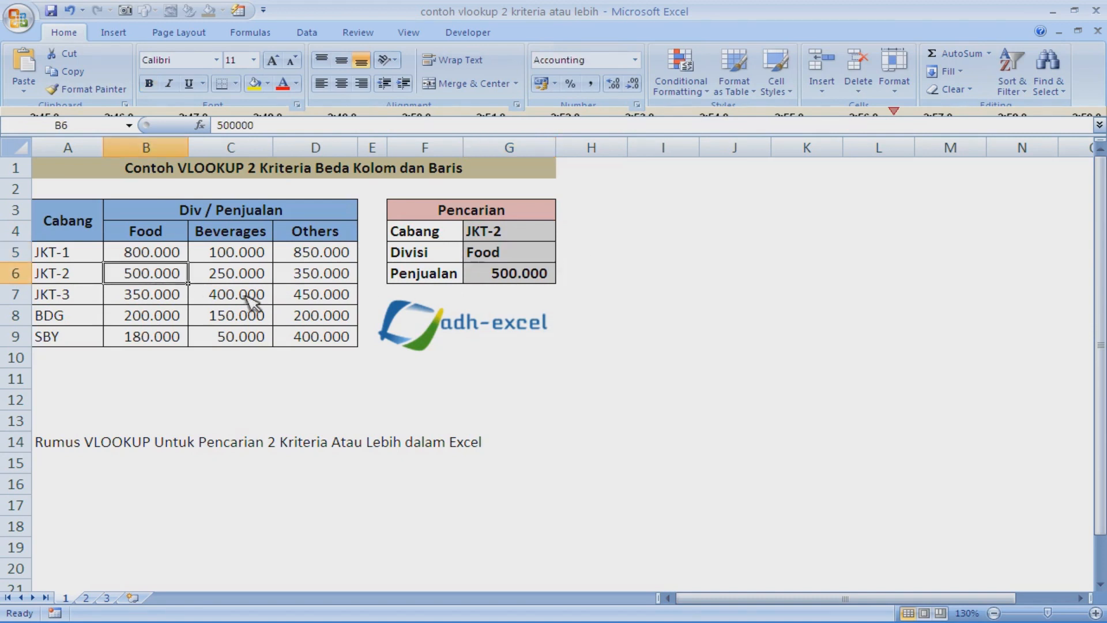
Change the Divisi criterion in G5 to Beverages and check the result against the JKT-2 Beverages figure.
{"action": "left_click", "coordinate": [525, 252]}
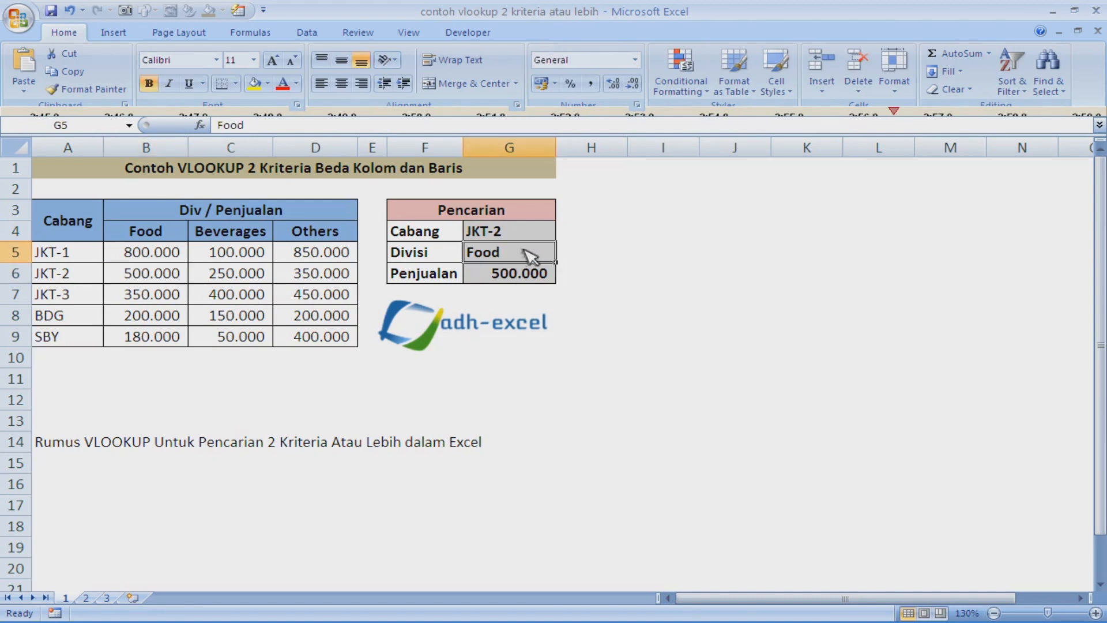
{"action": "key", "text": "BackSpace"}
{"action": "type", "text": "Beverages"}
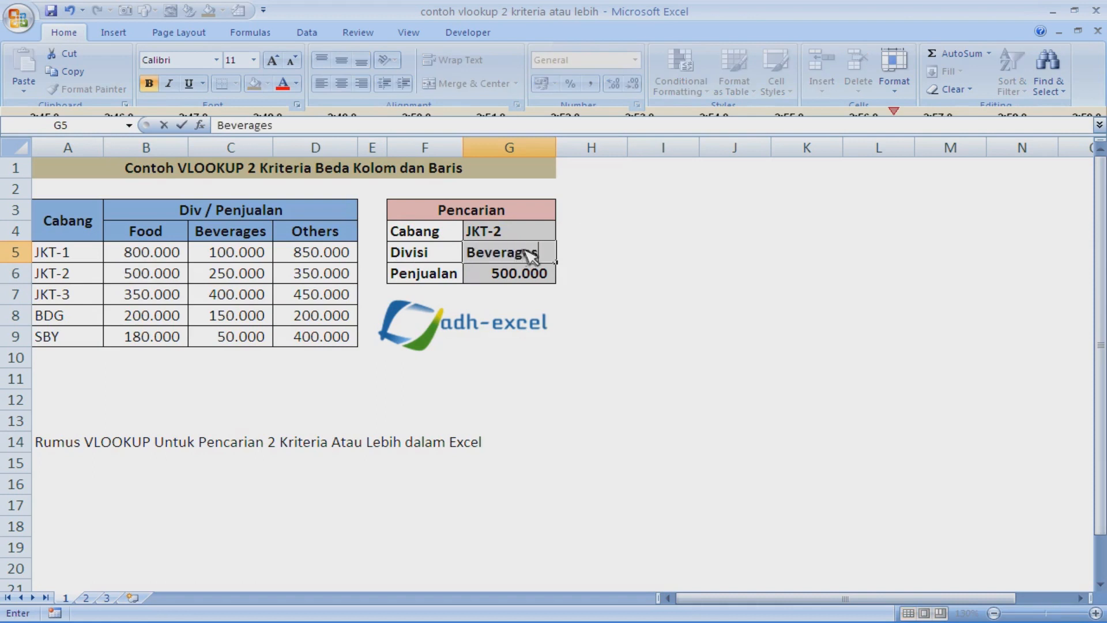
{"action": "key", "text": "Return"}
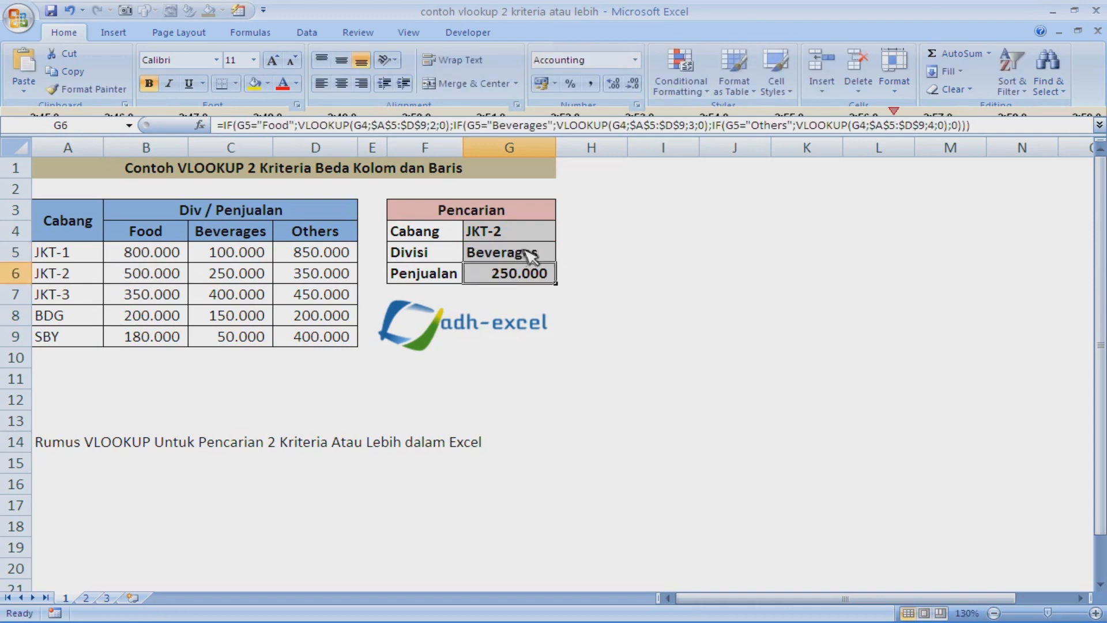
{"action": "left_click", "coordinate": [234, 280]}
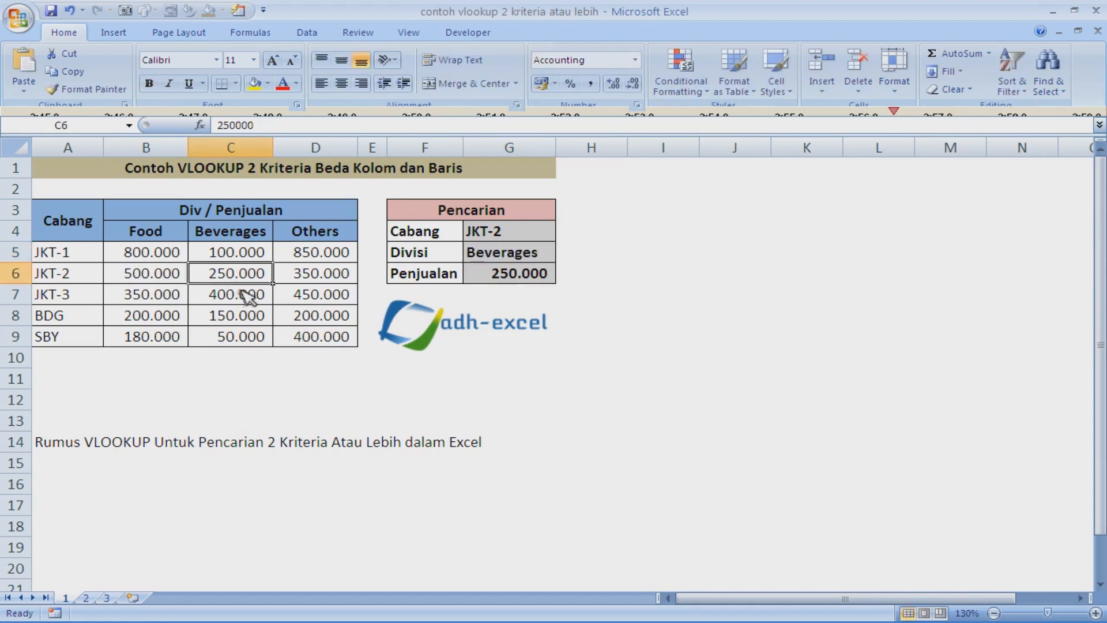
Locate the JKT-2 Others figure in the table and set the Divisi criterion in G5 to Others.
{"action": "left_click", "coordinate": [323, 280]}
{"action": "left_click", "coordinate": [551, 253]}
{"action": "key", "text": "F2"}
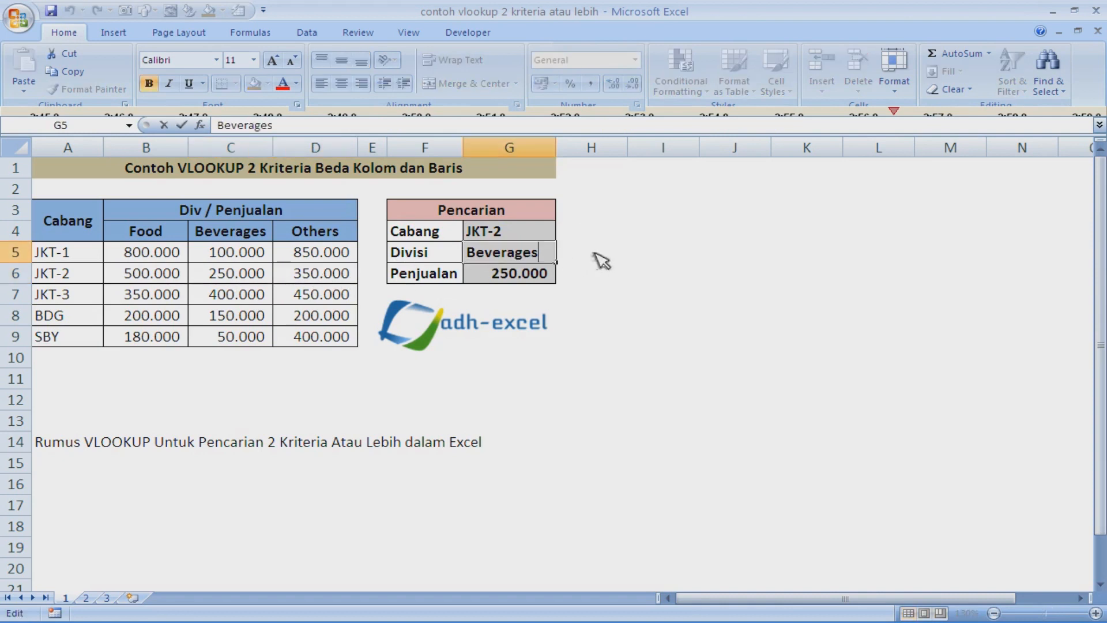
{"action": "key", "text": "BackSpace"}
{"action": "key", "text": "BackSpace"}
{"action": "key", "text": "BackSpace"}
{"action": "key", "text": "BackSpace"}
{"action": "key", "text": "BackSpace"}
{"action": "key", "text": "BackSpace"}
{"action": "key", "text": "BackSpace"}
{"action": "key", "text": "BackSpace"}
{"action": "key", "text": "BackSpace"}
{"action": "type", "text": "Others"}
{"action": "key", "text": "Return"}
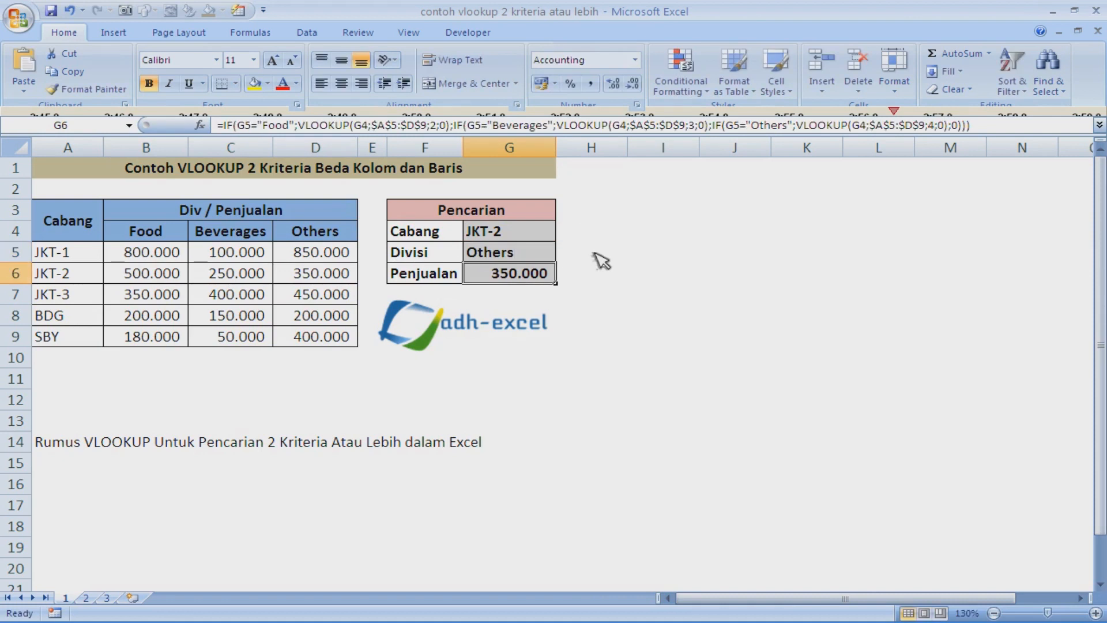
Set the Cabang criterion in G4 to BDG and check the result against that branch's Others figure.
{"action": "left_click", "coordinate": [534, 242]}
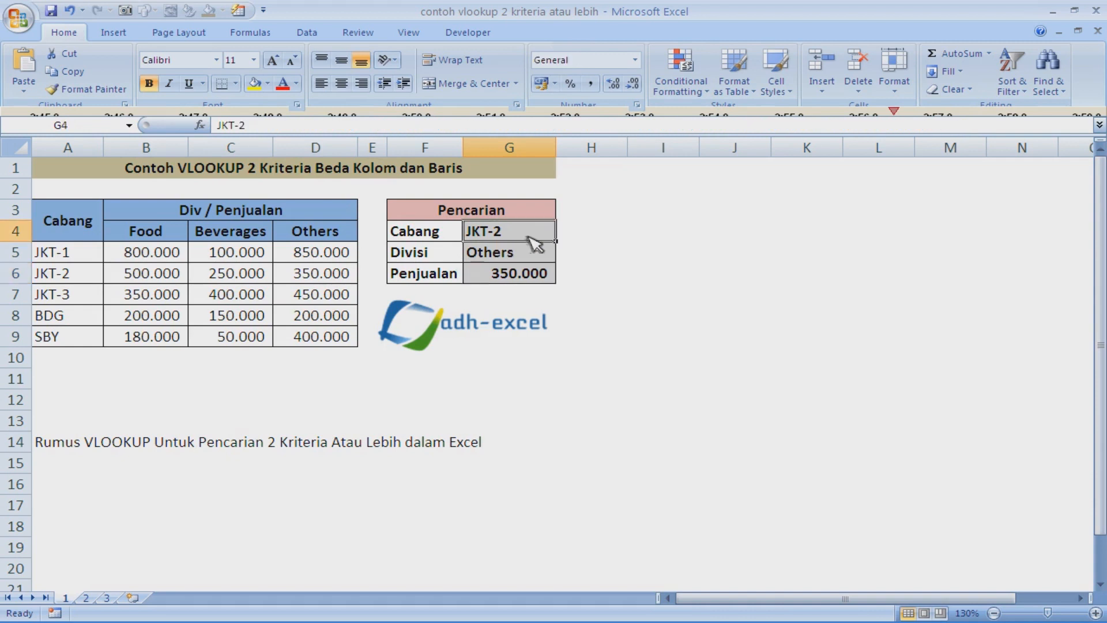
{"action": "double_click", "coordinate": [536, 232]}
{"action": "left_click_drag", "start_coordinate": [535, 233], "coordinate": [471, 234]}
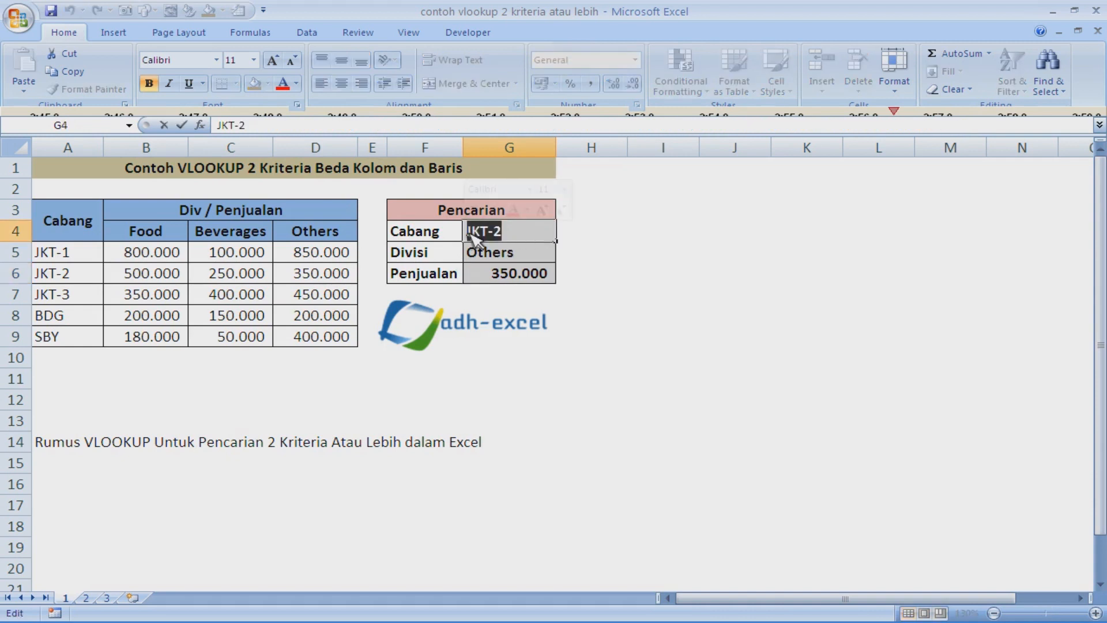
{"action": "type", "text": "bdg"}
{"action": "key", "text": "BackSpace"}
{"action": "key", "text": "BackSpace"}
{"action": "key", "text": "BackSpace"}
{"action": "type", "text": "BDG"}
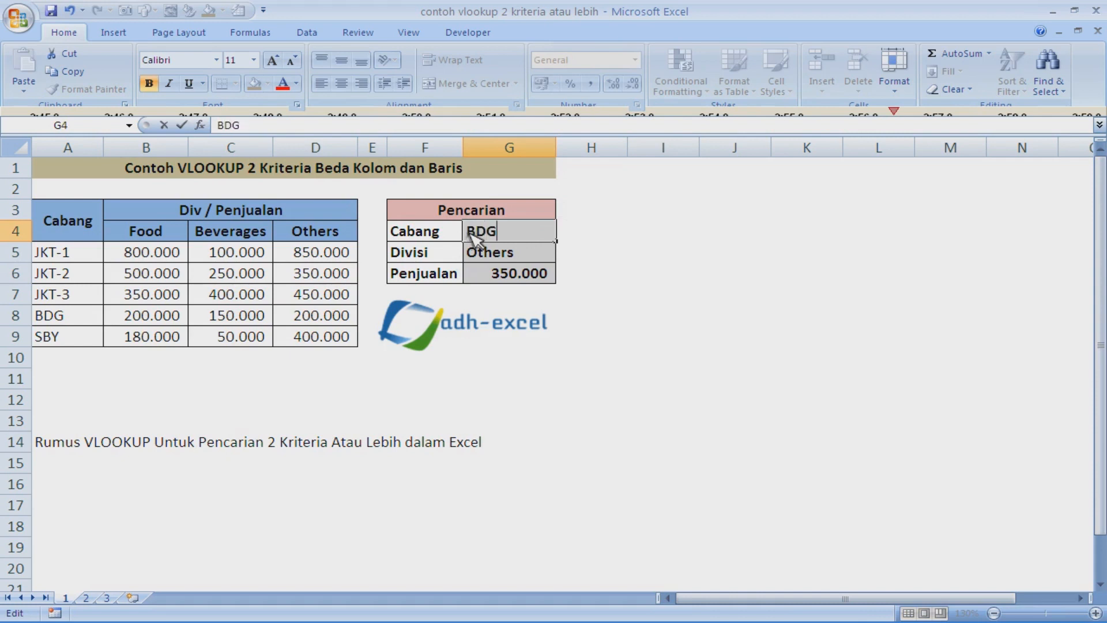
{"action": "key", "text": "Return"}
{"action": "left_click", "coordinate": [346, 316]}
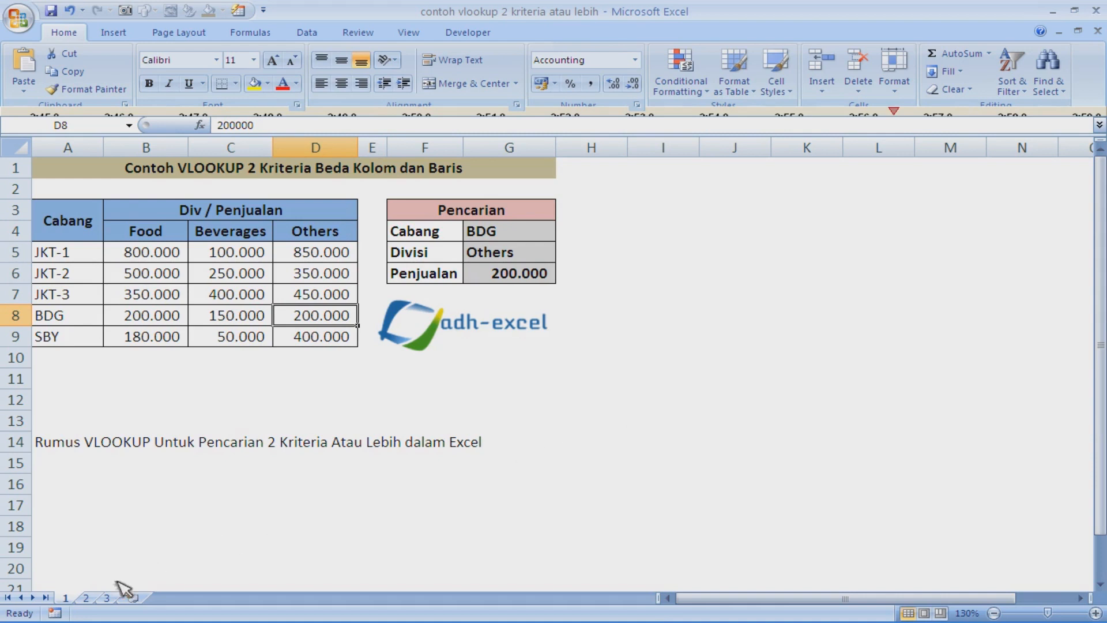
Compare sheet 2's layout with the division columns B to D and Cabang column A on sheet 1, returning to sheet 2.
{"action": "left_click", "coordinate": [86, 598]}
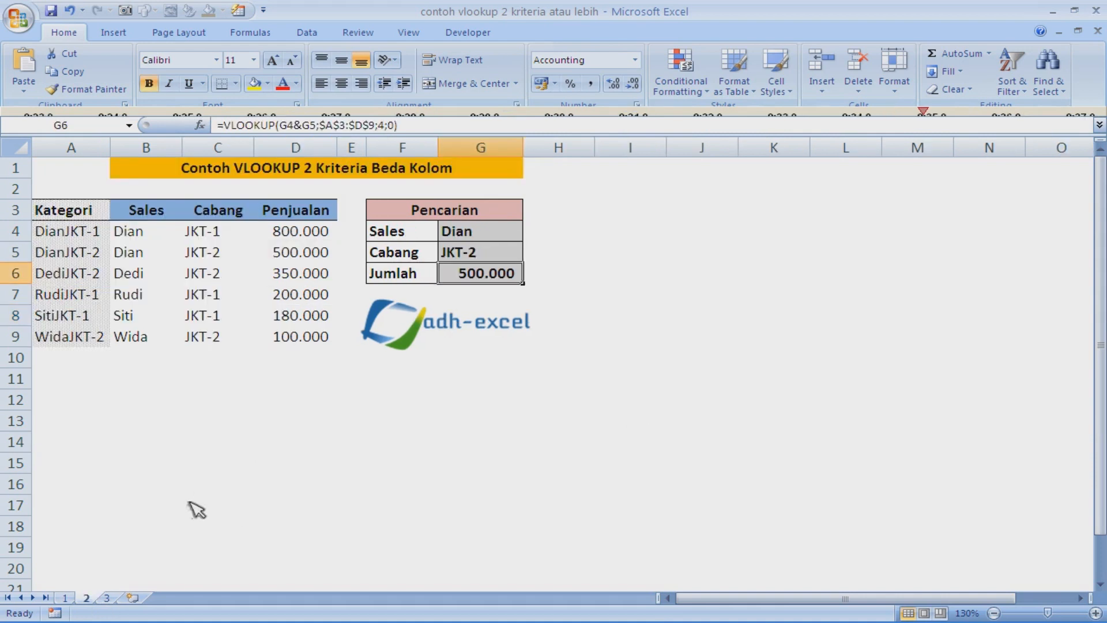
{"action": "left_click", "coordinate": [67, 597]}
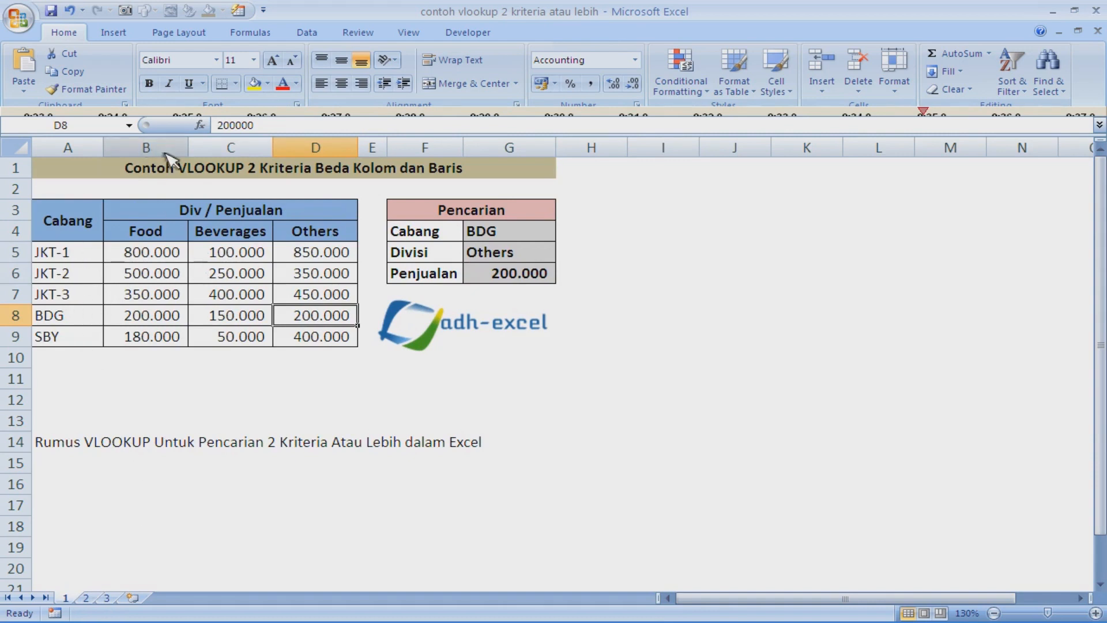
{"action": "left_click_drag", "start_coordinate": [173, 159], "coordinate": [311, 151]}
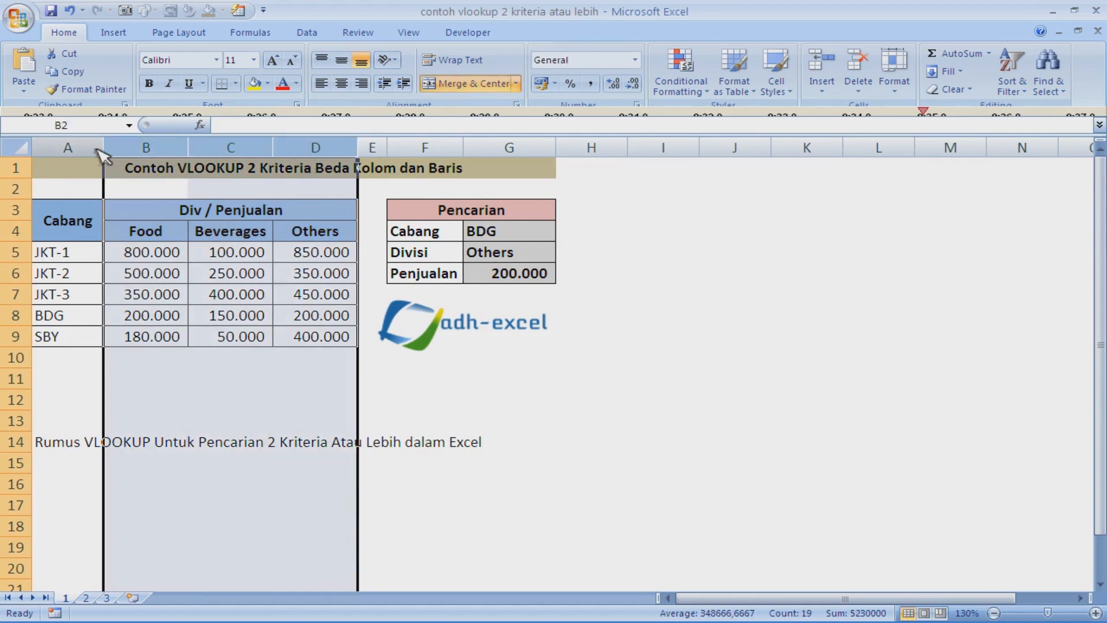
{"action": "left_click", "coordinate": [96, 149]}
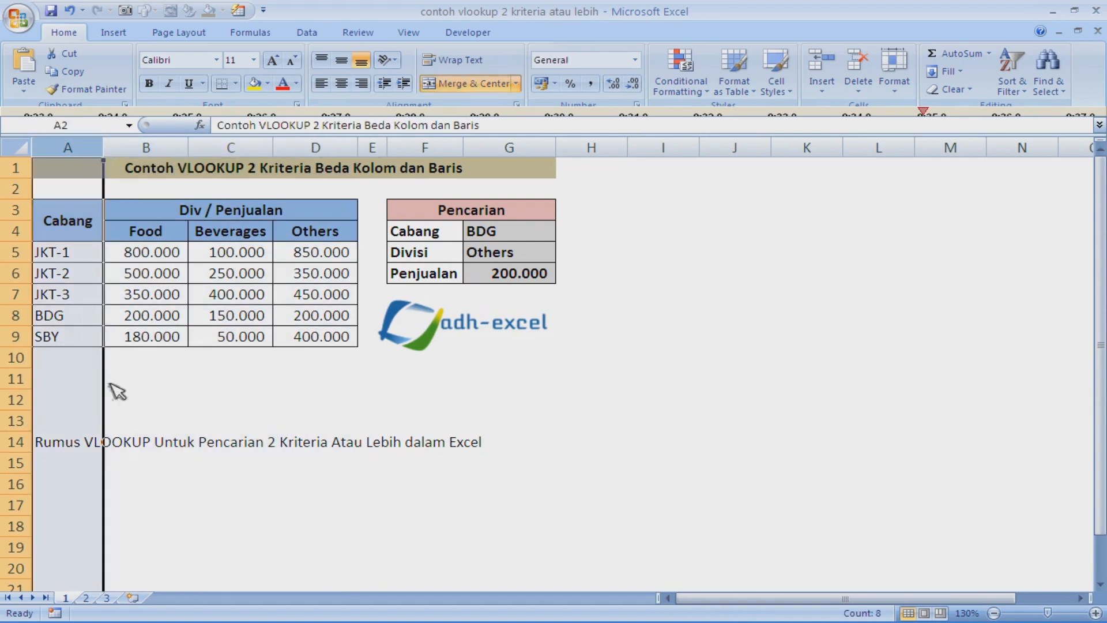
{"action": "left_click", "coordinate": [86, 599]}
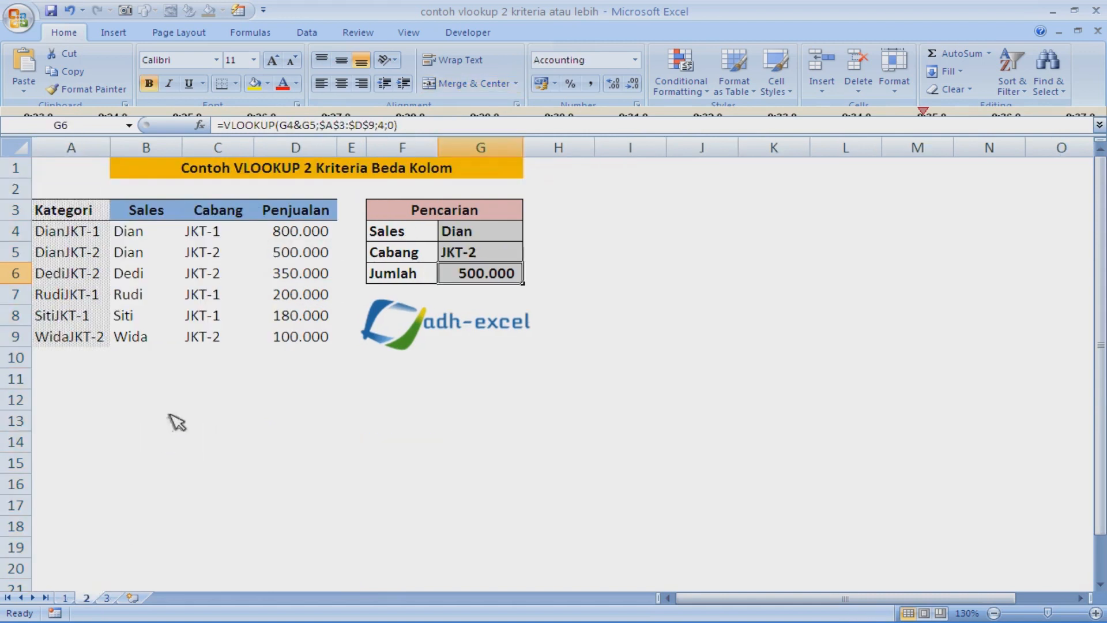
Examine the Sales, Cabang and Penjualan columns and their entries in rows 4 to 9 on sheet 2.
{"action": "left_click", "coordinate": [141, 234]}
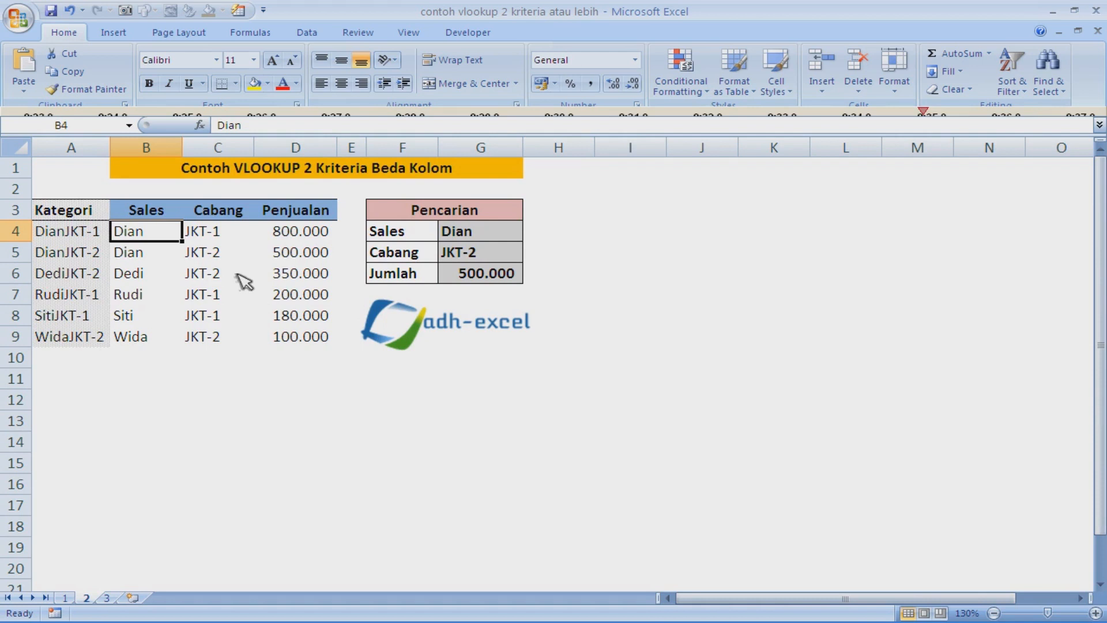
{"action": "left_click", "coordinate": [300, 147]}
{"action": "left_click", "coordinate": [219, 149]}
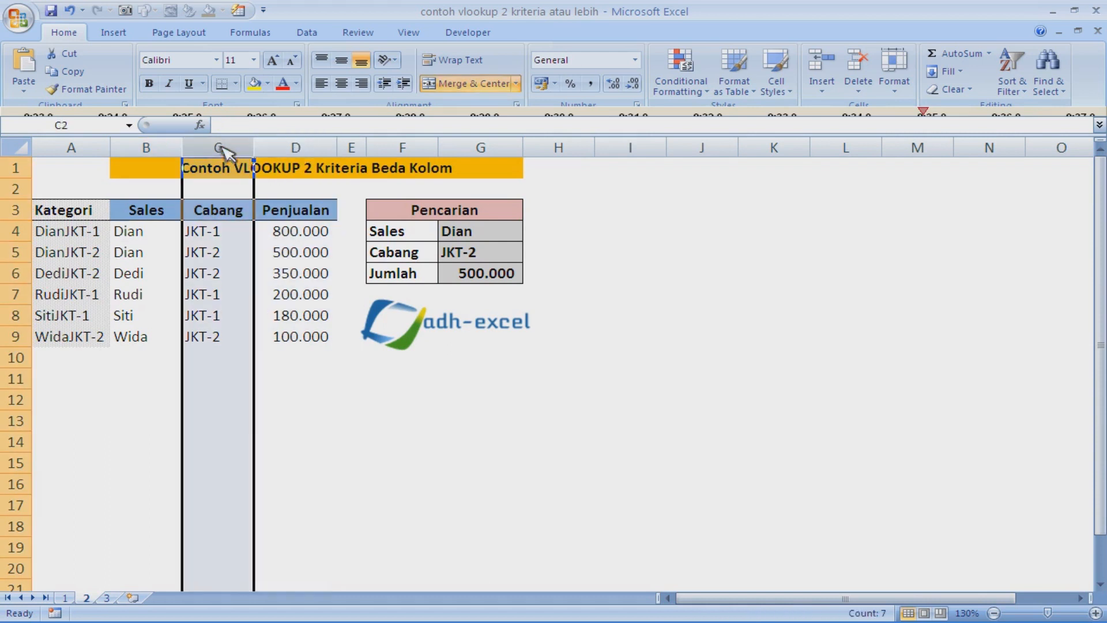
{"action": "left_click", "coordinate": [157, 144]}
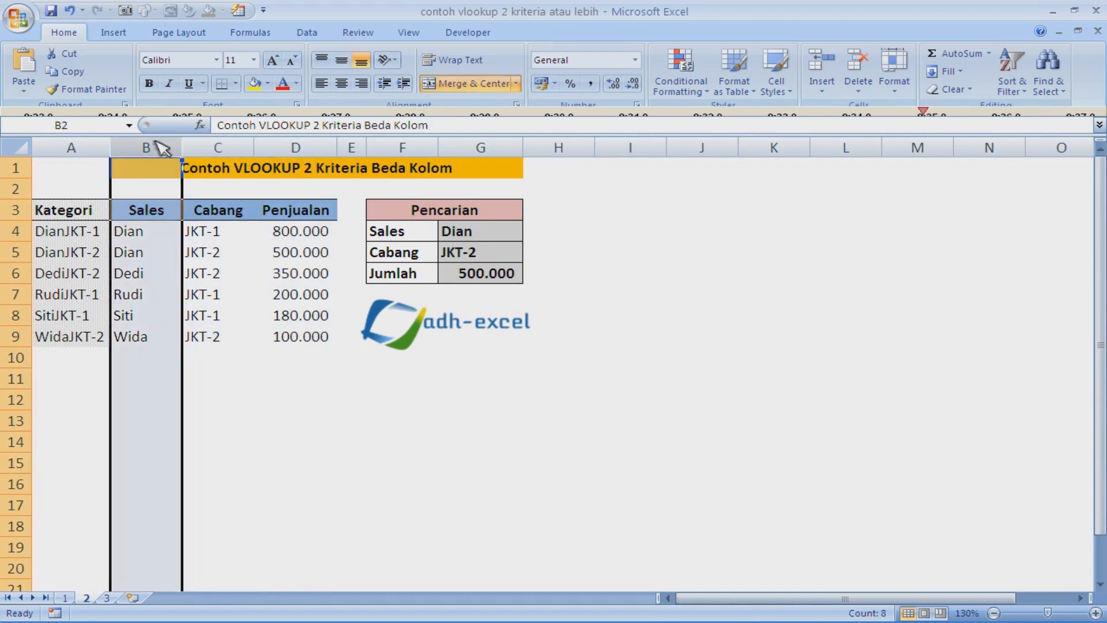
{"action": "left_click", "coordinate": [296, 441]}
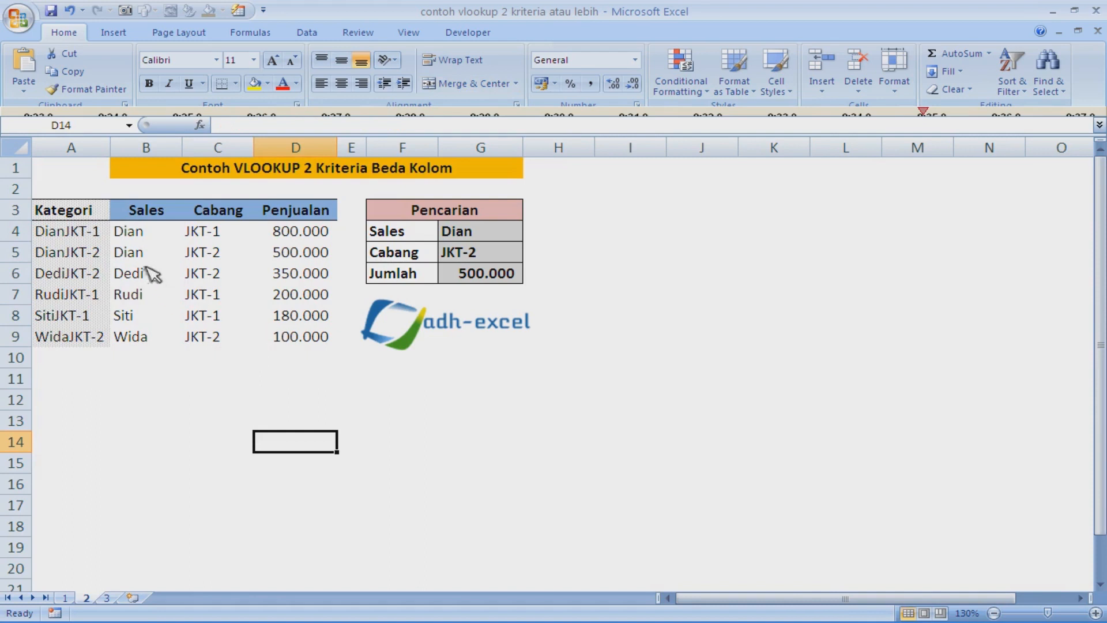
{"action": "left_click_drag", "start_coordinate": [218, 234], "coordinate": [222, 340]}
{"action": "left_click_drag", "start_coordinate": [138, 236], "coordinate": [146, 337]}
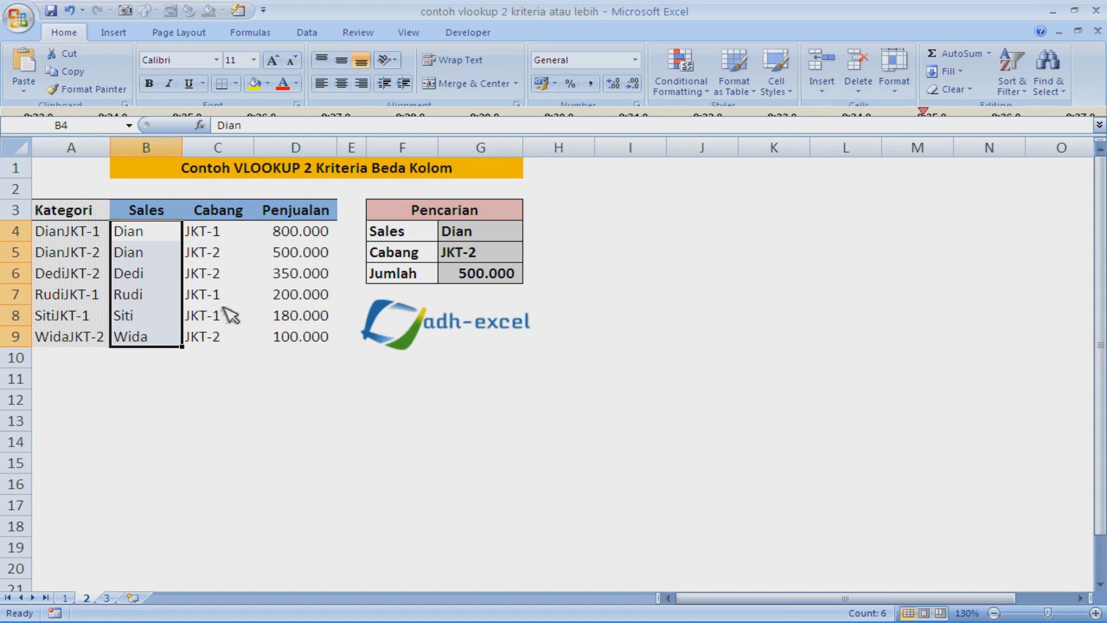
{"action": "left_click", "coordinate": [283, 252]}
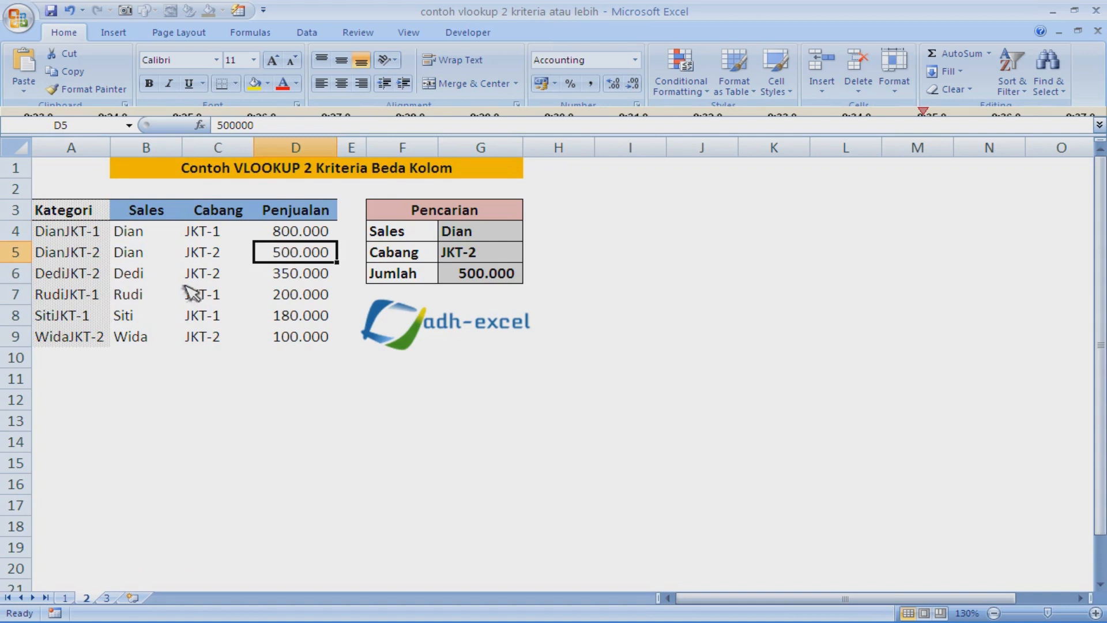
{"action": "left_click", "coordinate": [148, 241]}
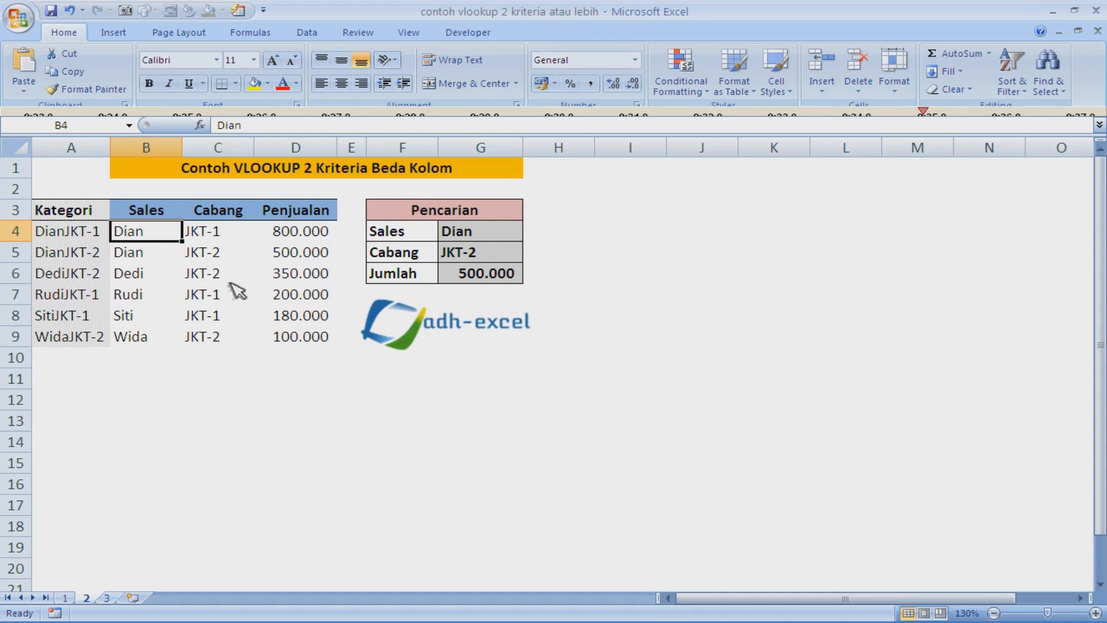
Compare the Kategori helper column A with the Sales and Cabang entries in row 4.
{"action": "left_click", "coordinate": [105, 148]}
{"action": "left_click", "coordinate": [168, 317]}
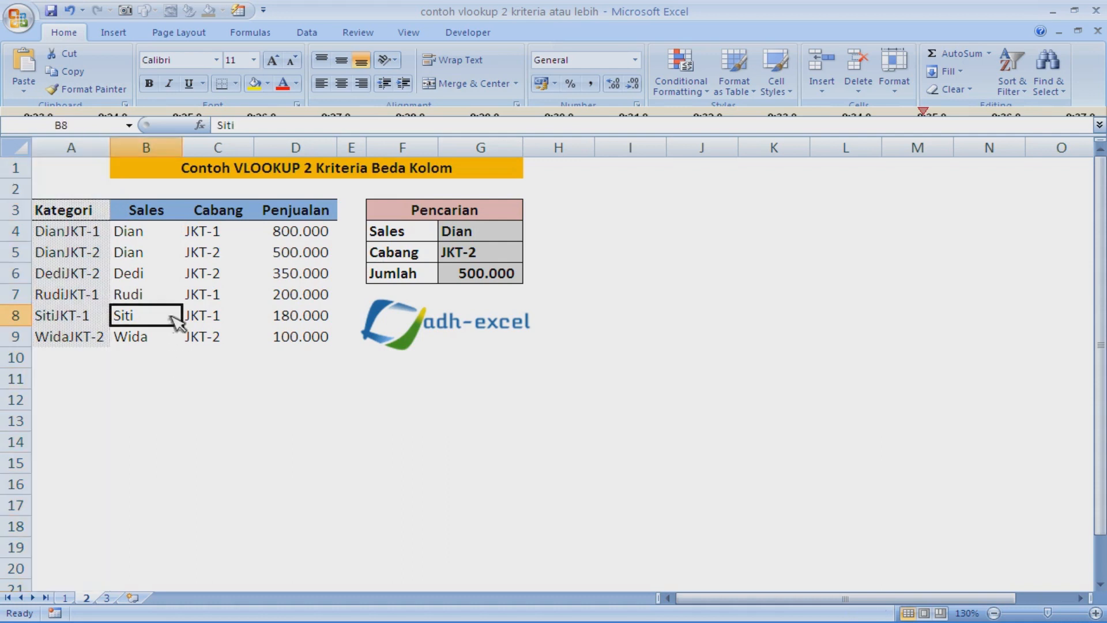
{"action": "left_click", "coordinate": [105, 147]}
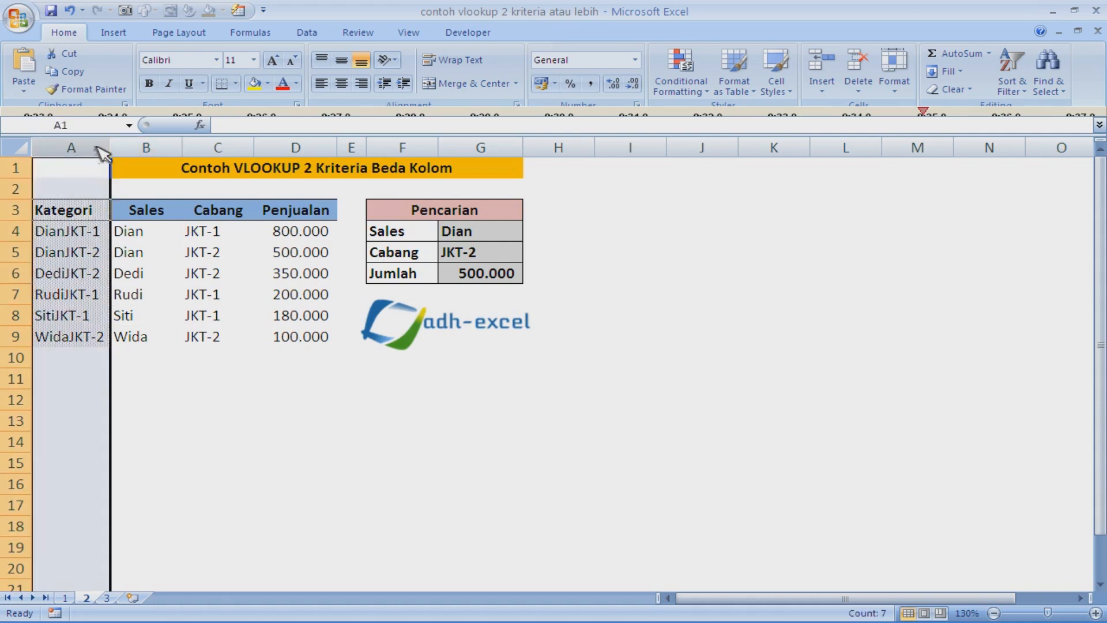
{"action": "left_click", "coordinate": [165, 253]}
{"action": "left_click", "coordinate": [141, 232]}
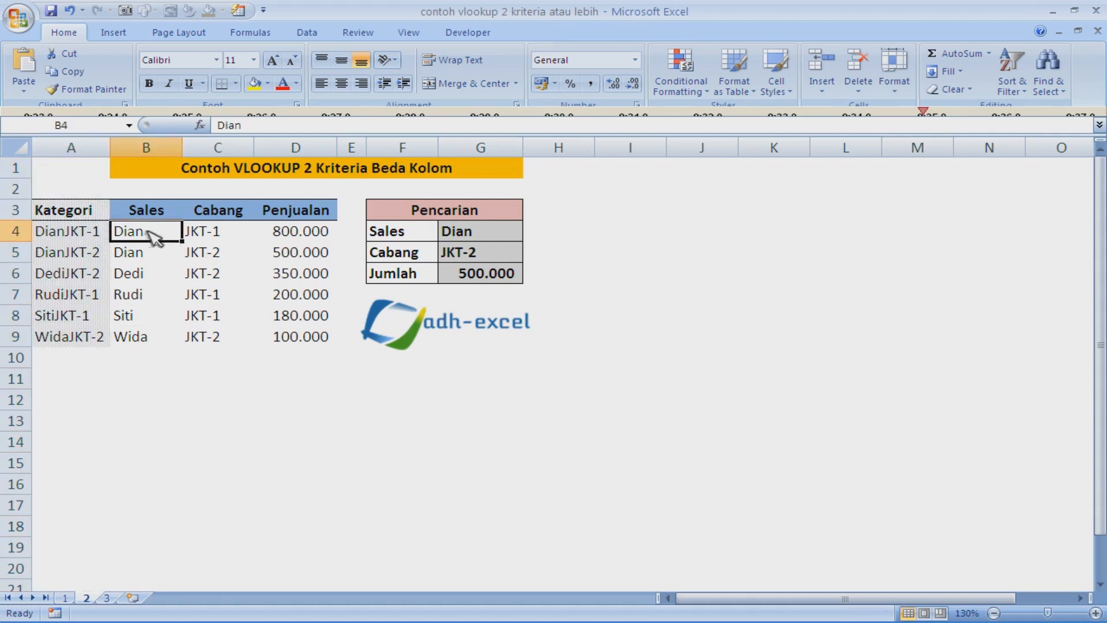
{"action": "left_click", "coordinate": [101, 231]}
{"action": "left_click", "coordinate": [144, 236]}
{"action": "left_click", "coordinate": [222, 241]}
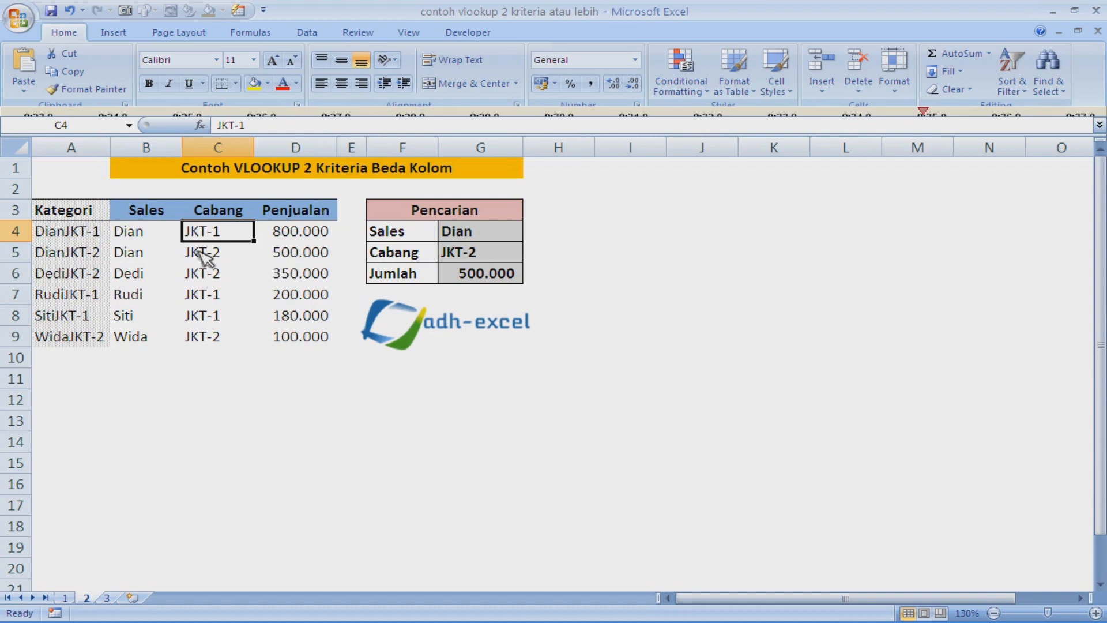
Relate the Sales and Cabang headers in row 3 to the Kategori header and the formula in A4.
{"action": "left_click", "coordinate": [157, 211]}
{"action": "left_click_drag", "start_coordinate": [156, 211], "coordinate": [272, 213]}
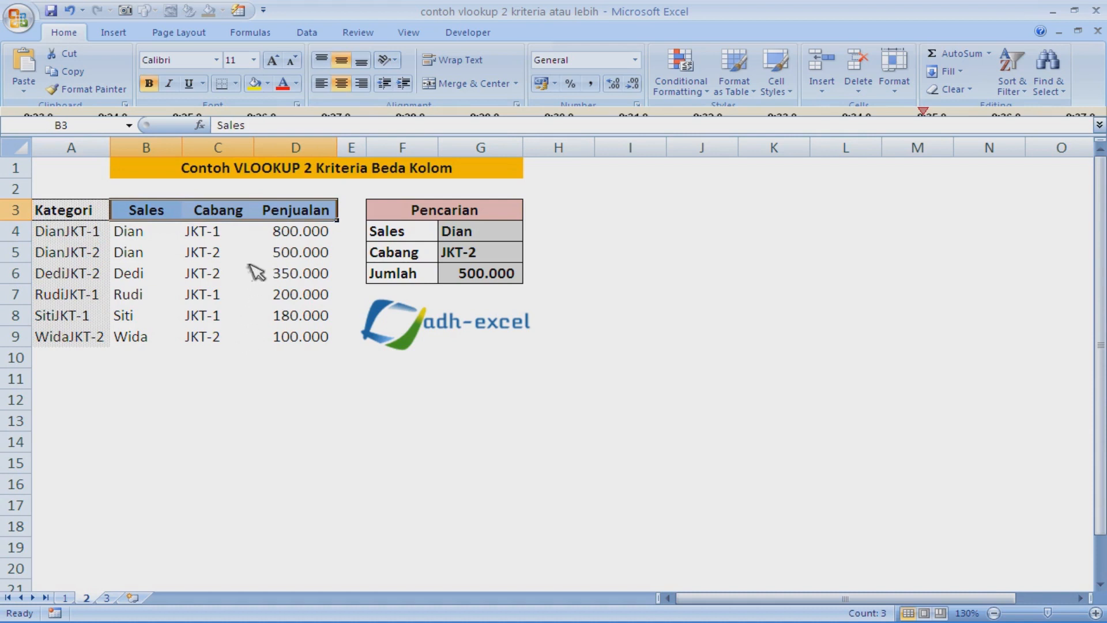
{"action": "left_click", "coordinate": [205, 252]}
{"action": "left_click", "coordinate": [168, 215]}
{"action": "left_click", "coordinate": [237, 221]}
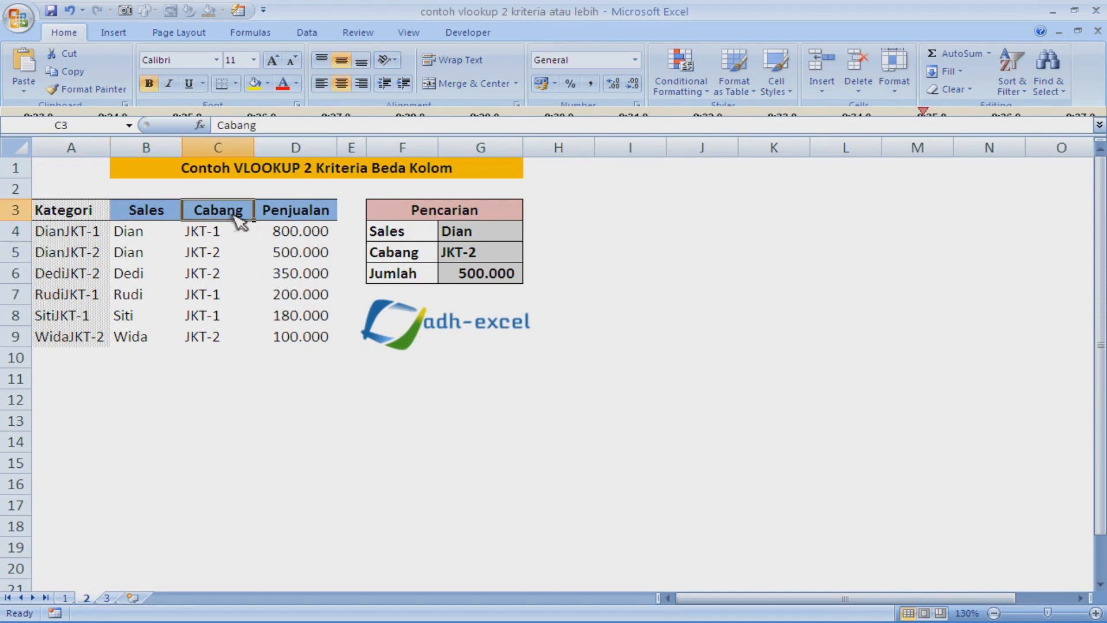
{"action": "left_click", "coordinate": [155, 215]}
{"action": "left_click", "coordinate": [245, 217]}
{"action": "left_click", "coordinate": [109, 230]}
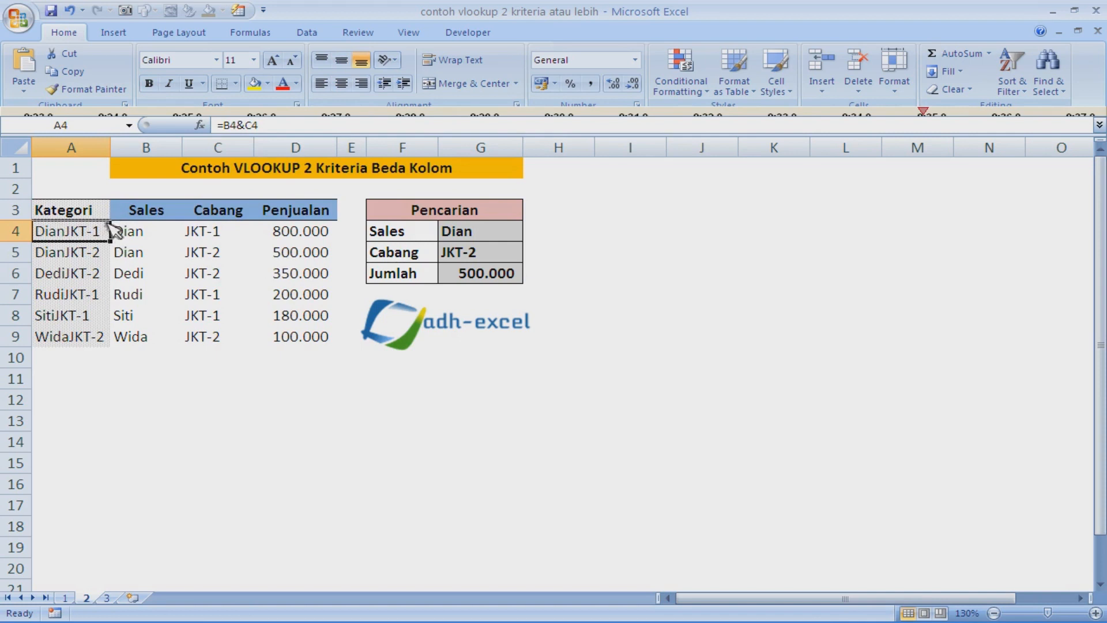
{"action": "left_click", "coordinate": [98, 219]}
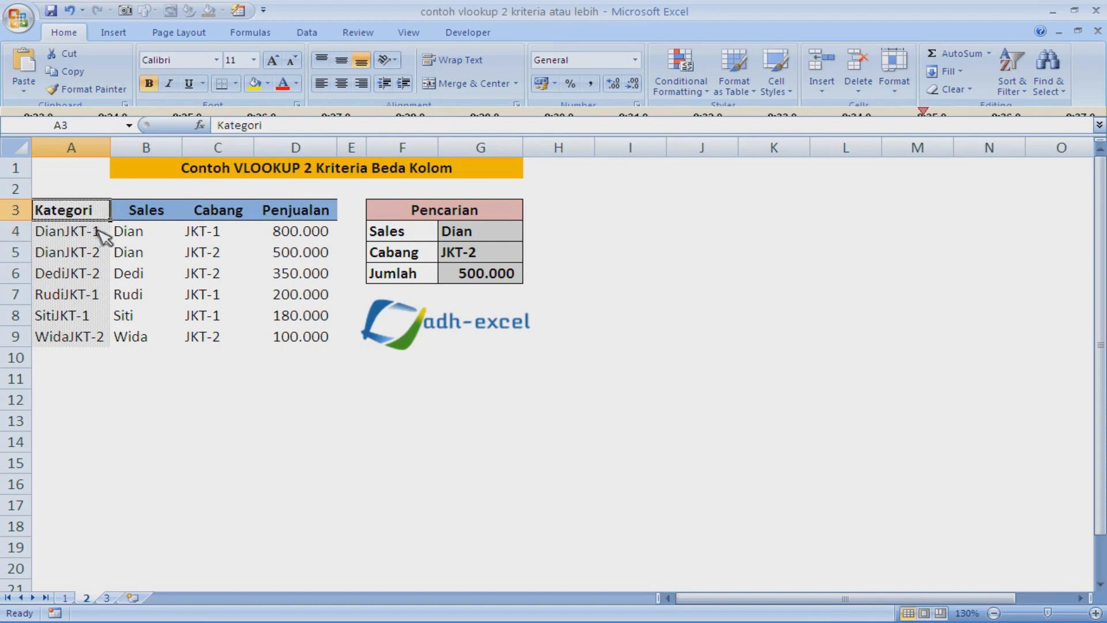
{"action": "left_click", "coordinate": [101, 234]}
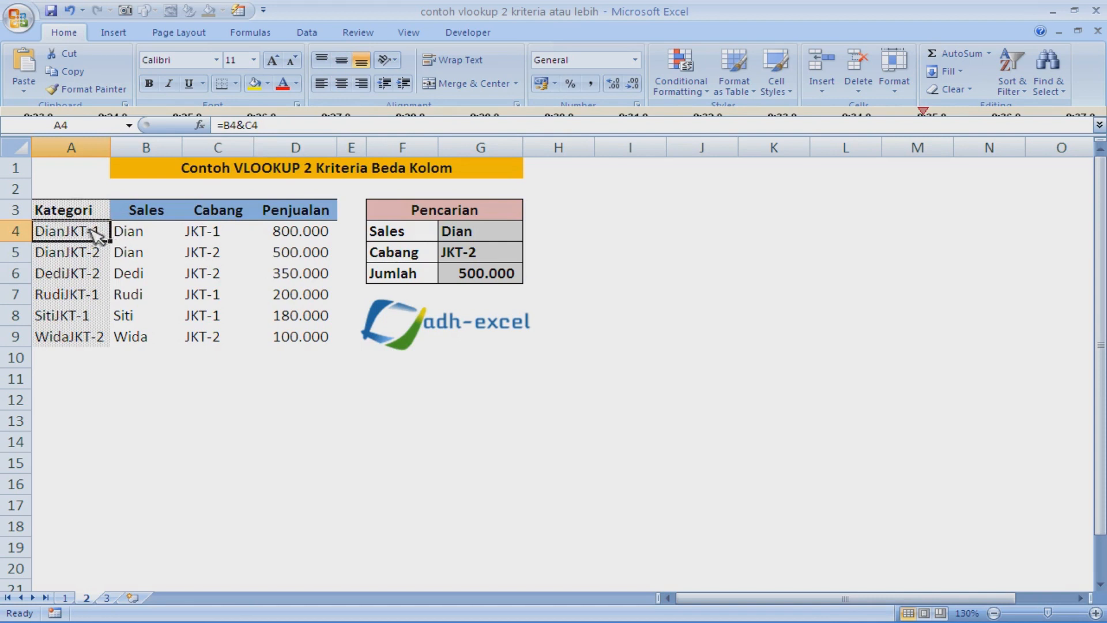
{"action": "left_click", "coordinate": [145, 215]}
{"action": "left_click", "coordinate": [234, 214]}
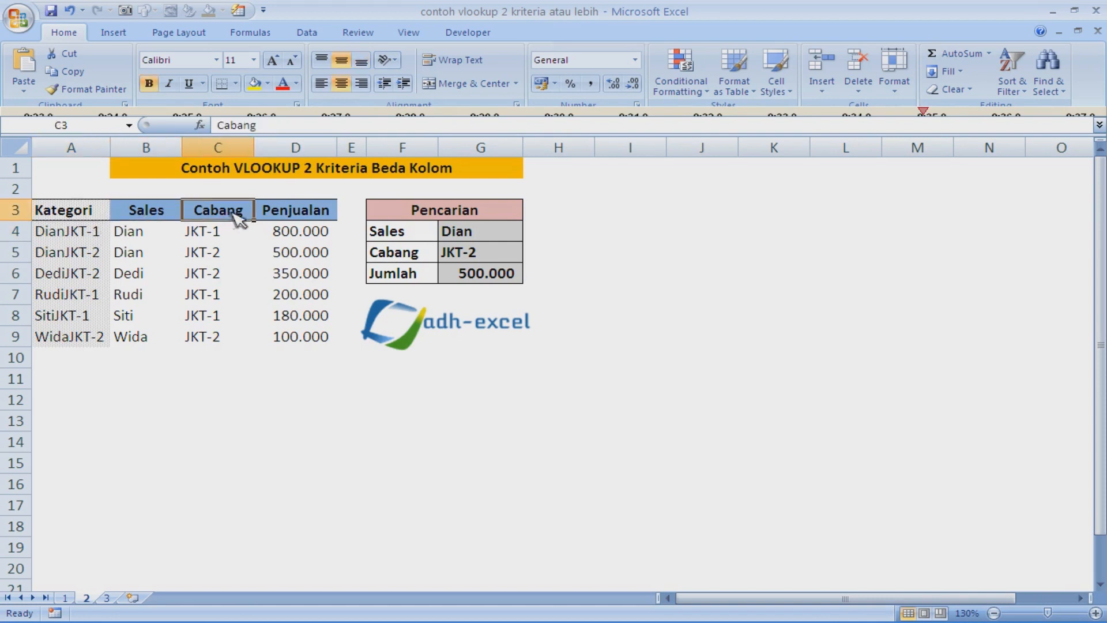
Inspect the cell references of the Kategori formula in A4 and go through the formulas down to A9.
{"action": "left_click", "coordinate": [99, 237]}
{"action": "key", "text": "F2"}
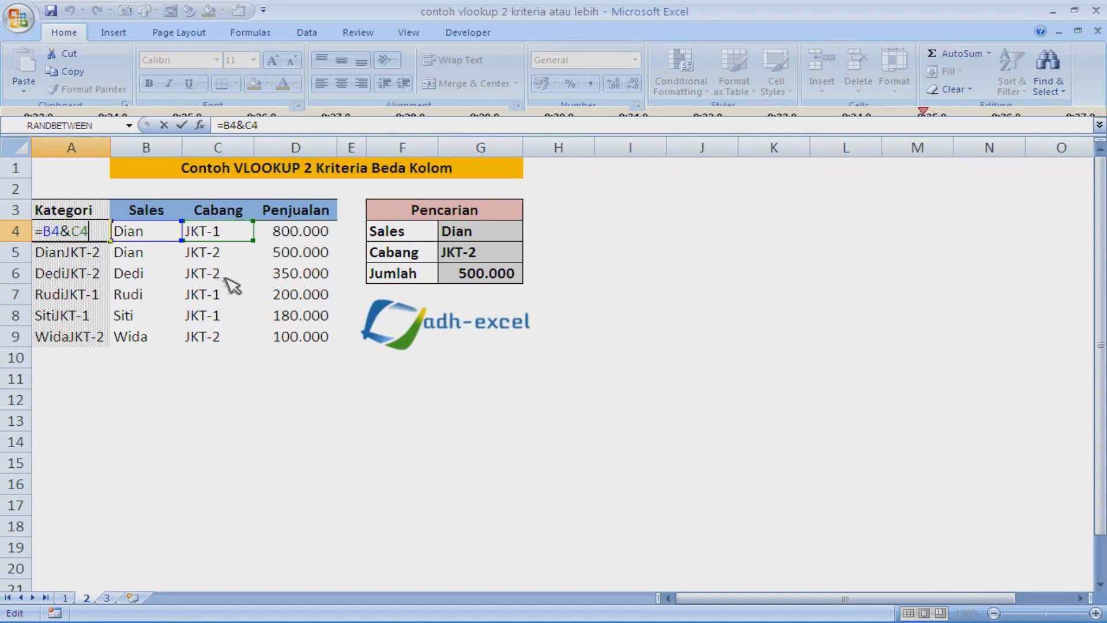
{"action": "key", "text": "Escape"}
{"action": "key", "text": "Down"}
{"action": "key", "text": "Down"}
{"action": "key", "text": "Down"}
{"action": "key", "text": "Down"}
{"action": "key", "text": "Down"}
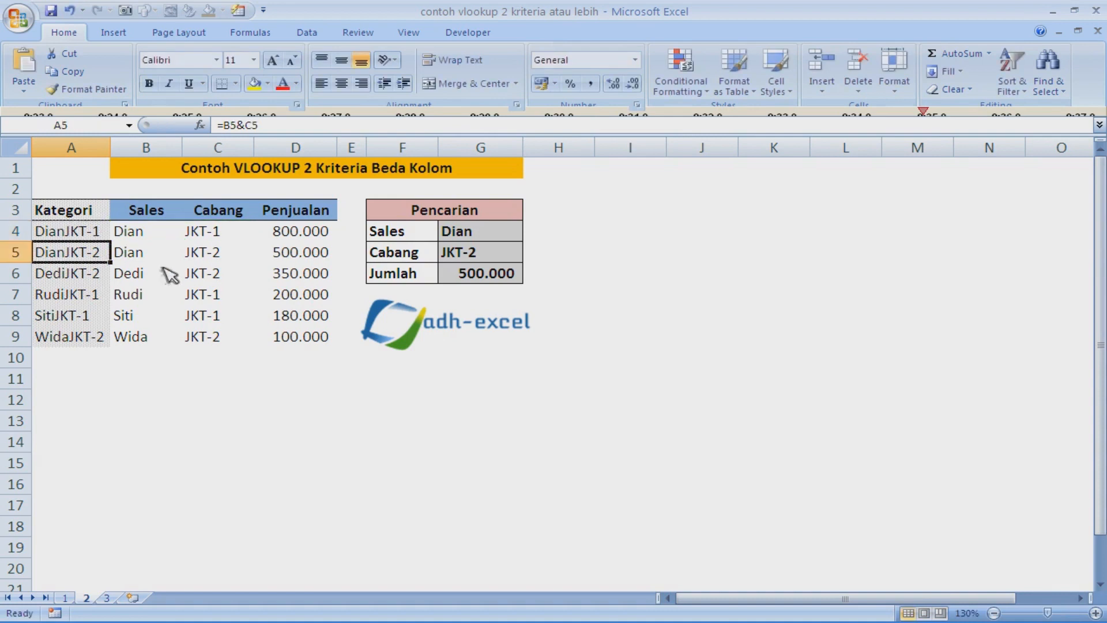
{"action": "key", "text": "Right"}
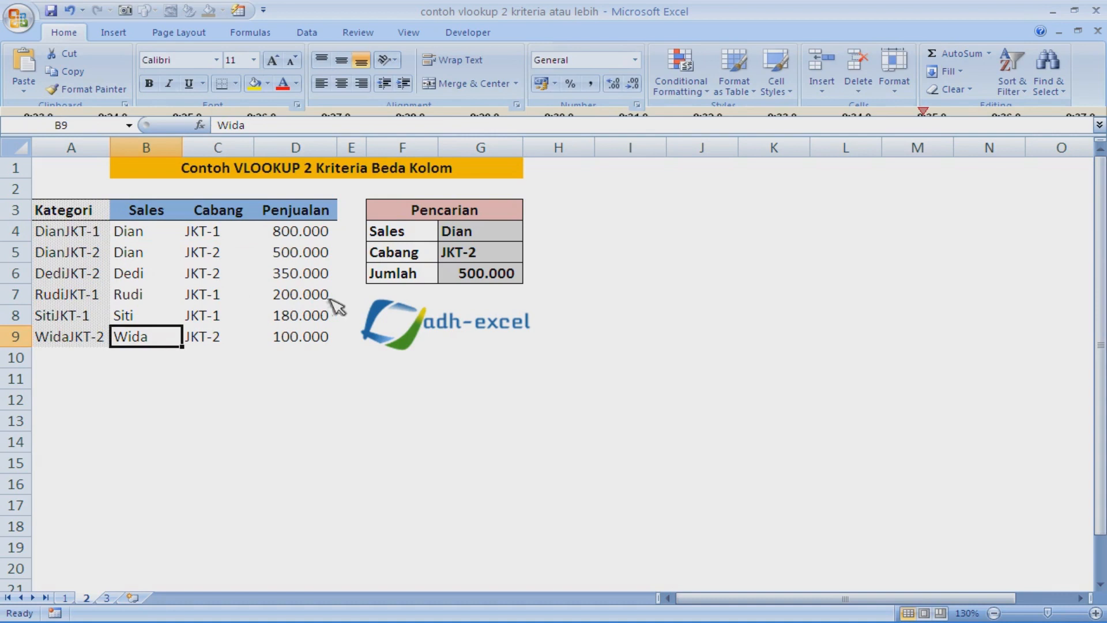
Trace the lookup from the Sales and Cabang columns through A4 to the Penjualan amount in D4 and the criterion in G4.
{"action": "left_click", "coordinate": [173, 148]}
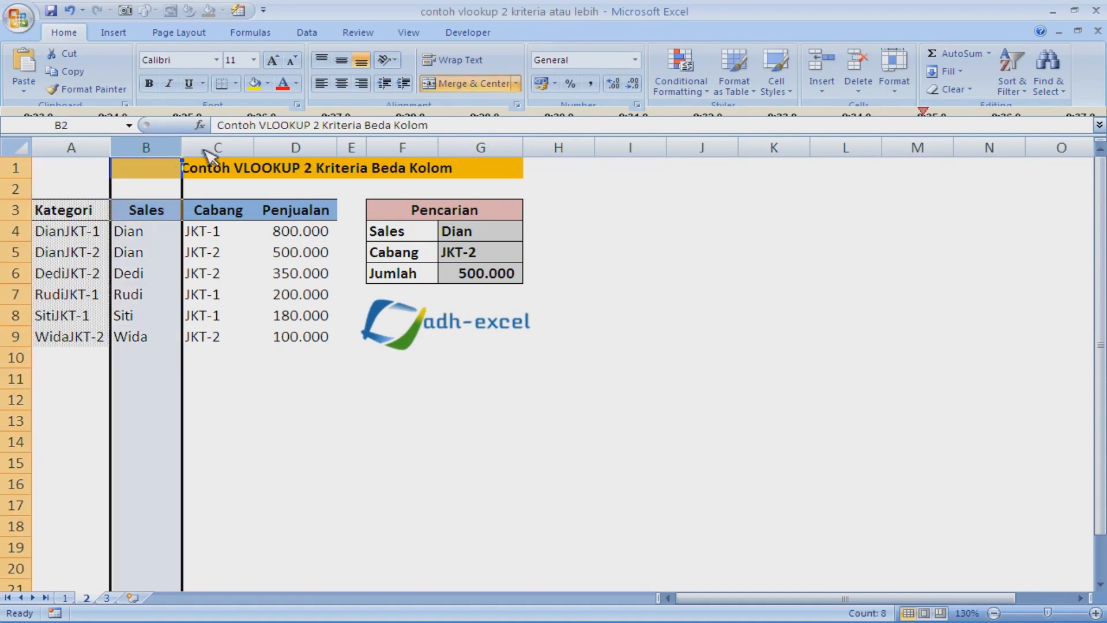
{"action": "left_click", "coordinate": [238, 150]}
{"action": "left_click", "coordinate": [50, 233]}
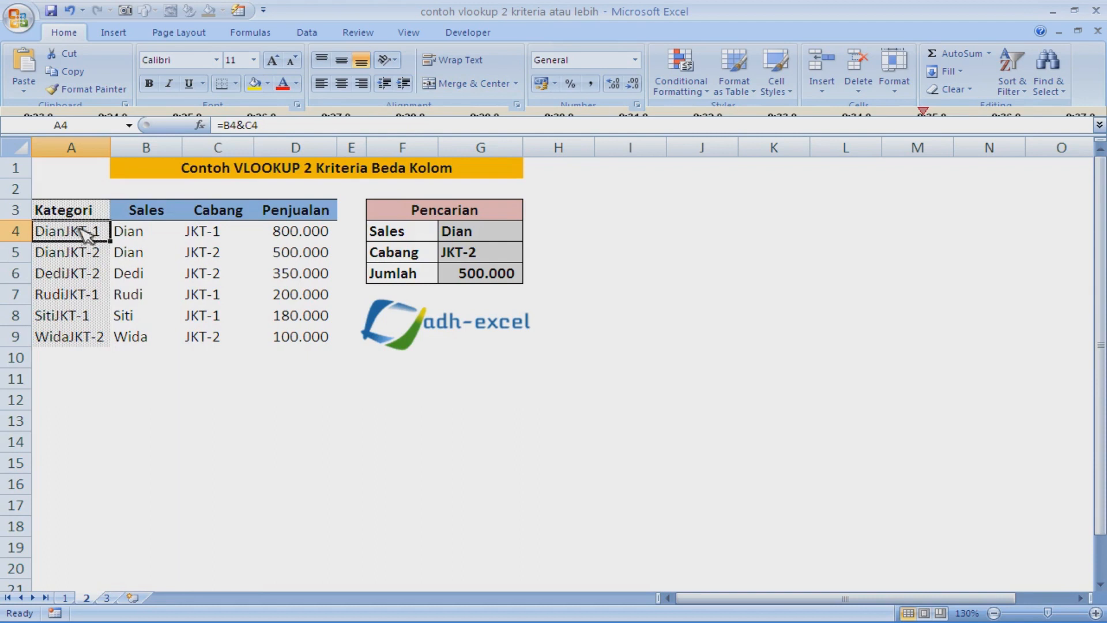
{"action": "left_click", "coordinate": [316, 237]}
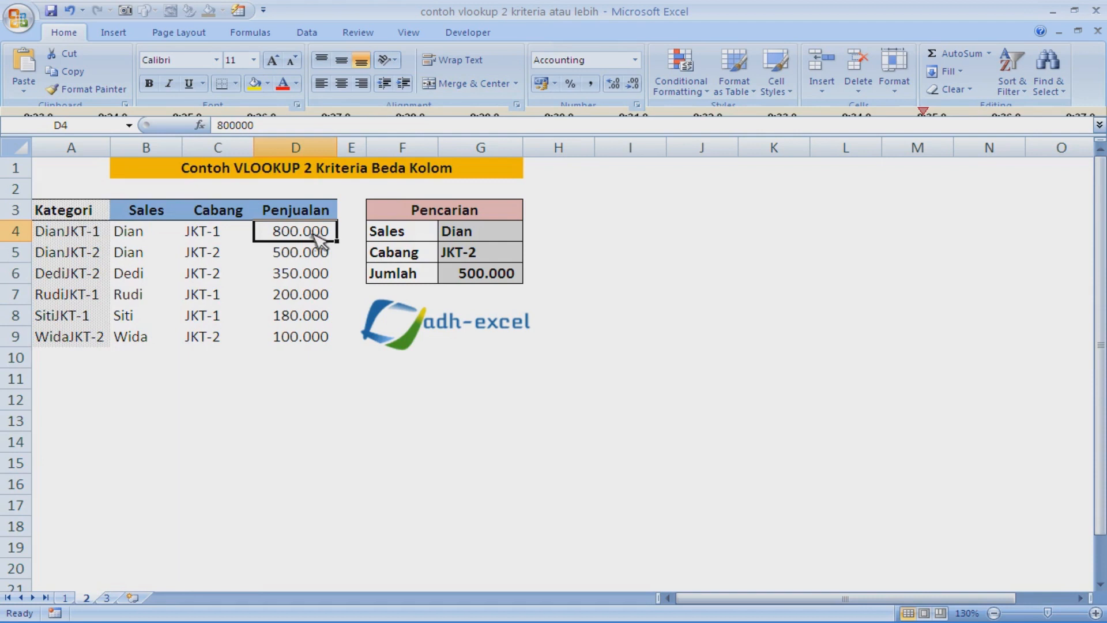
{"action": "left_click", "coordinate": [453, 240]}
Clear the Jumlah cell G6 and begin a VLOOKUP formula there with G4&G5 as the lookup value.
{"action": "left_click", "coordinate": [478, 277]}
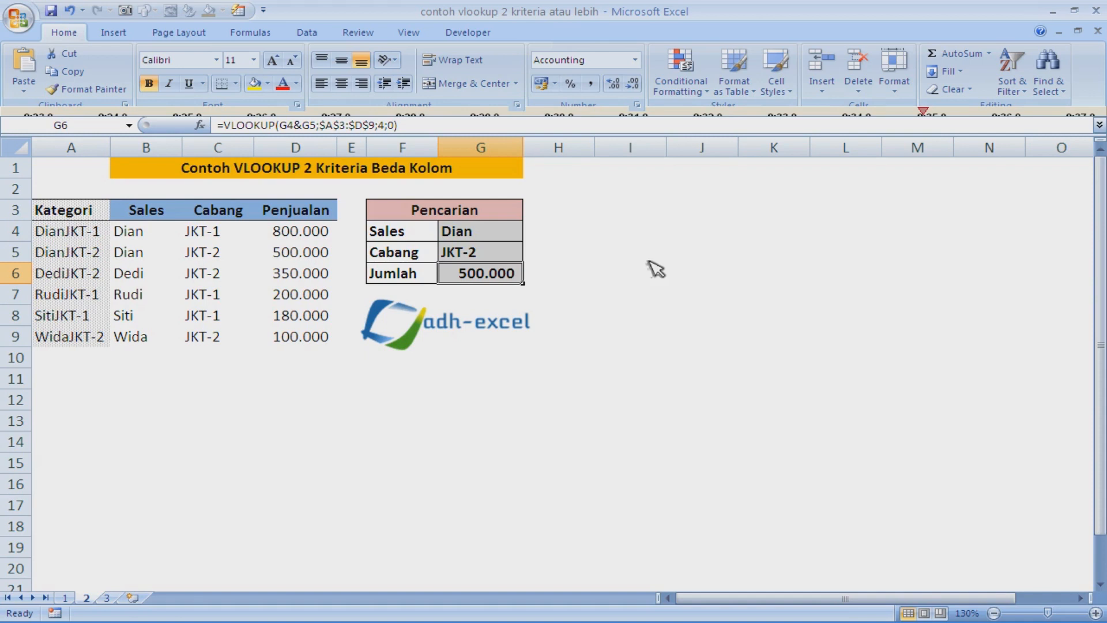
{"action": "key", "text": "Delete"}
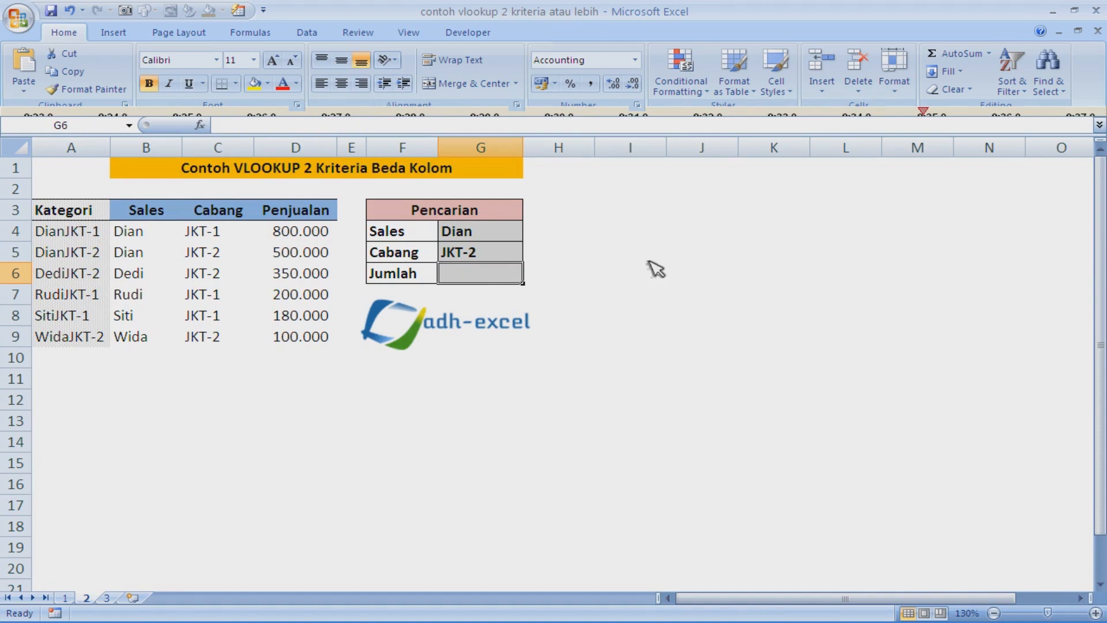
{"action": "type", "text": "="}
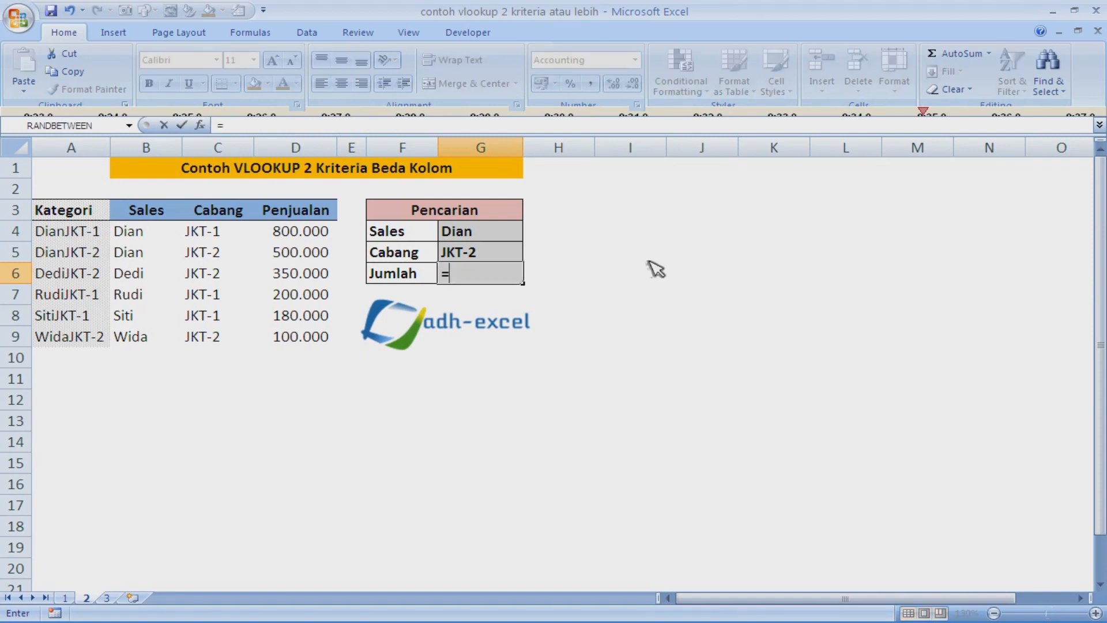
{"action": "type", "text": "v"}
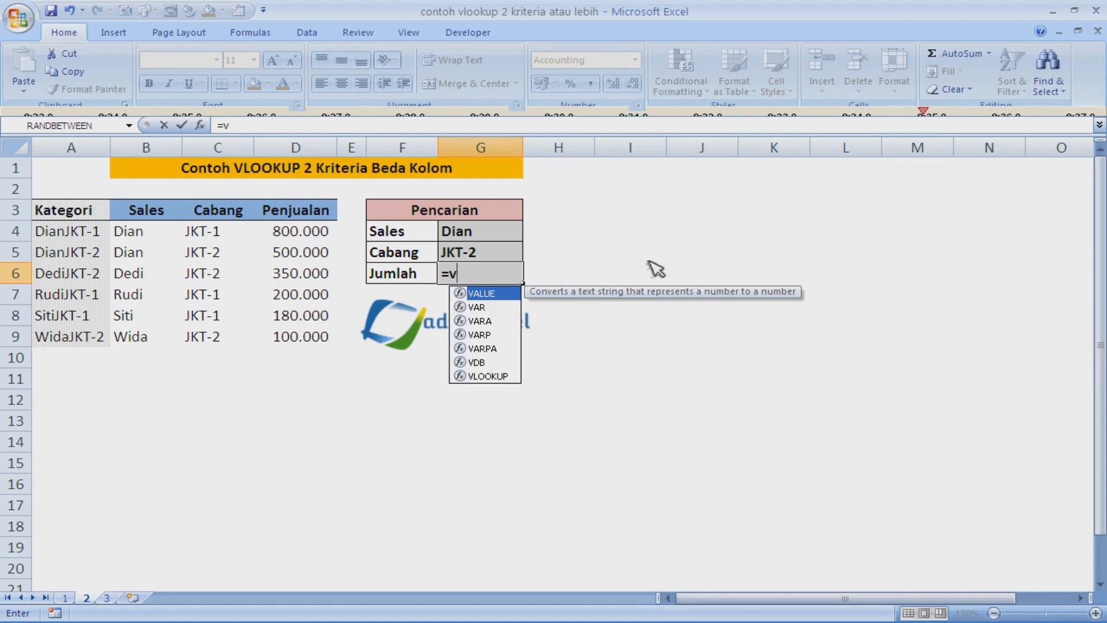
{"action": "type", "text": "lo"}
{"action": "key", "text": "Tab"}
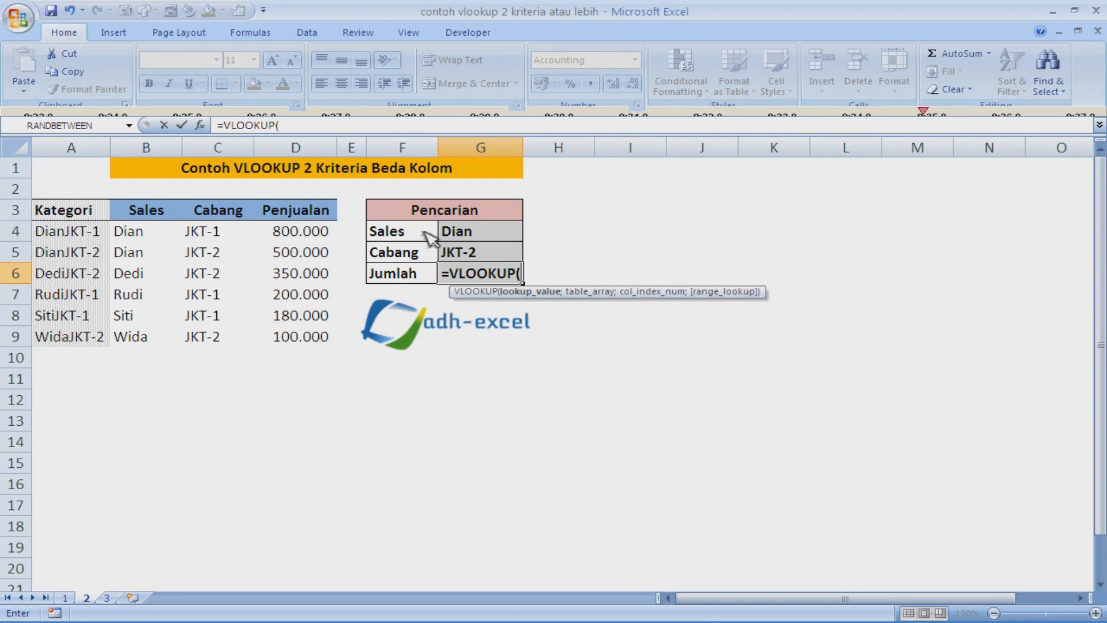
{"action": "left_click", "coordinate": [506, 234]}
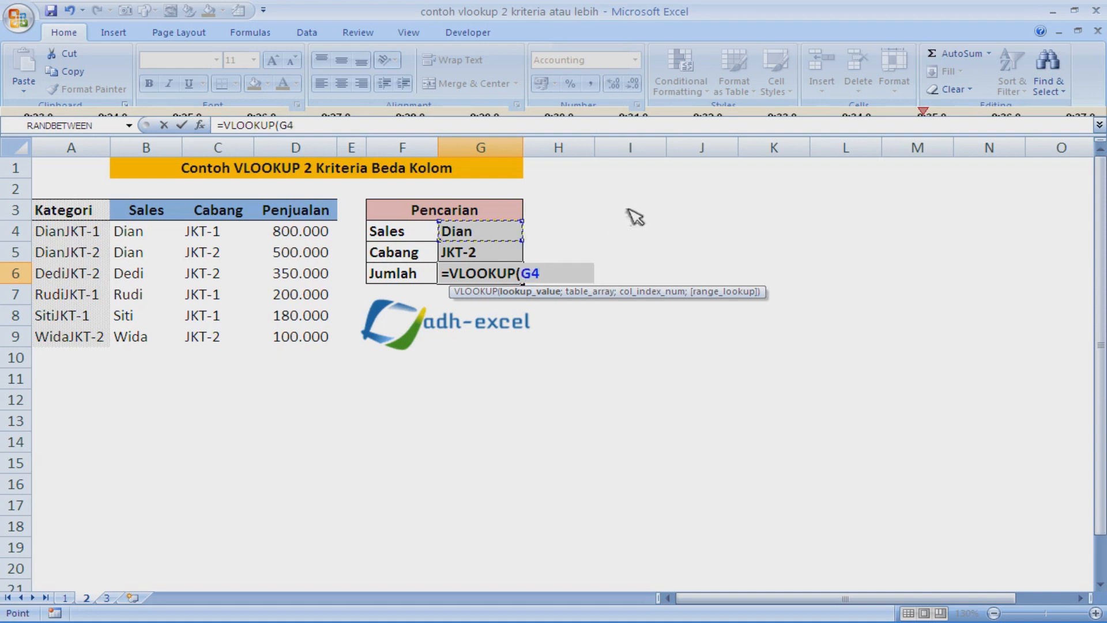
{"action": "type", "text": "&"}
{"action": "left_click", "coordinate": [504, 252]}
{"action": "type", "text": ";"}
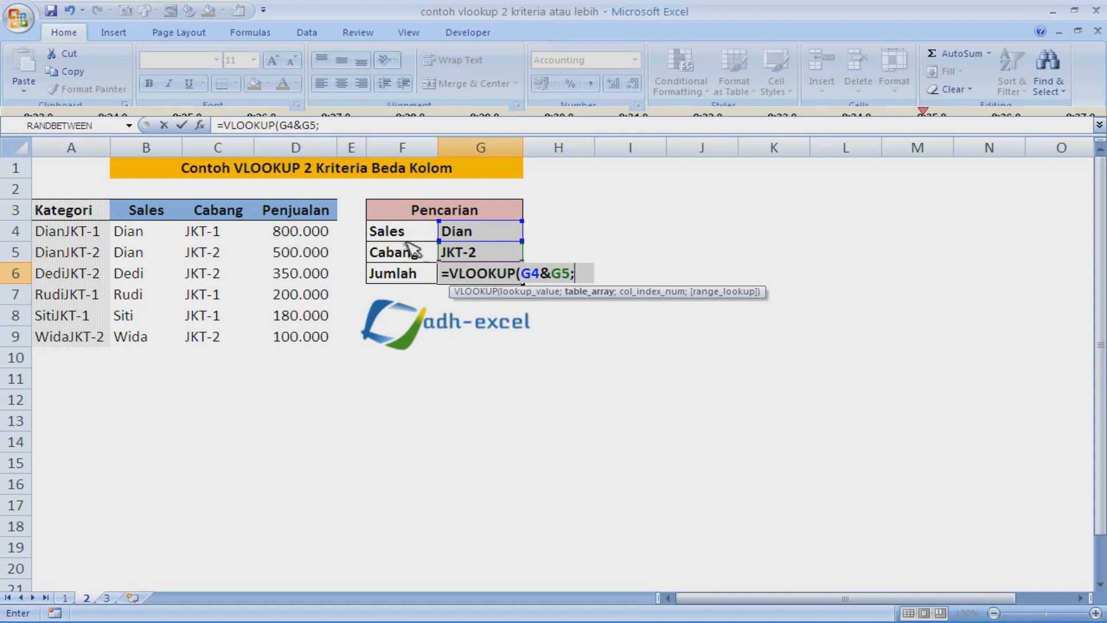
Complete the VLOOKUP in G6 with the absolute table range $A$4:$D$9, column index 4 and range lookup 0.
{"action": "left_click_drag", "start_coordinate": [57, 234], "coordinate": [340, 341]}
{"action": "key", "text": "F4"}
{"action": "type", "text": ";"}
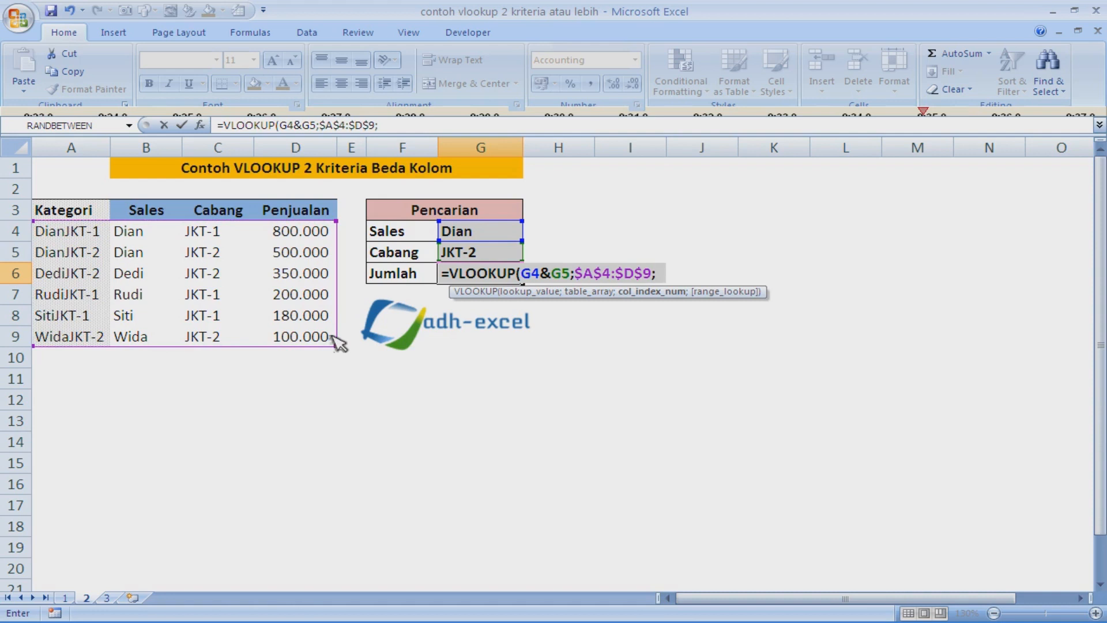
{"action": "type", "text": "4;0)"}
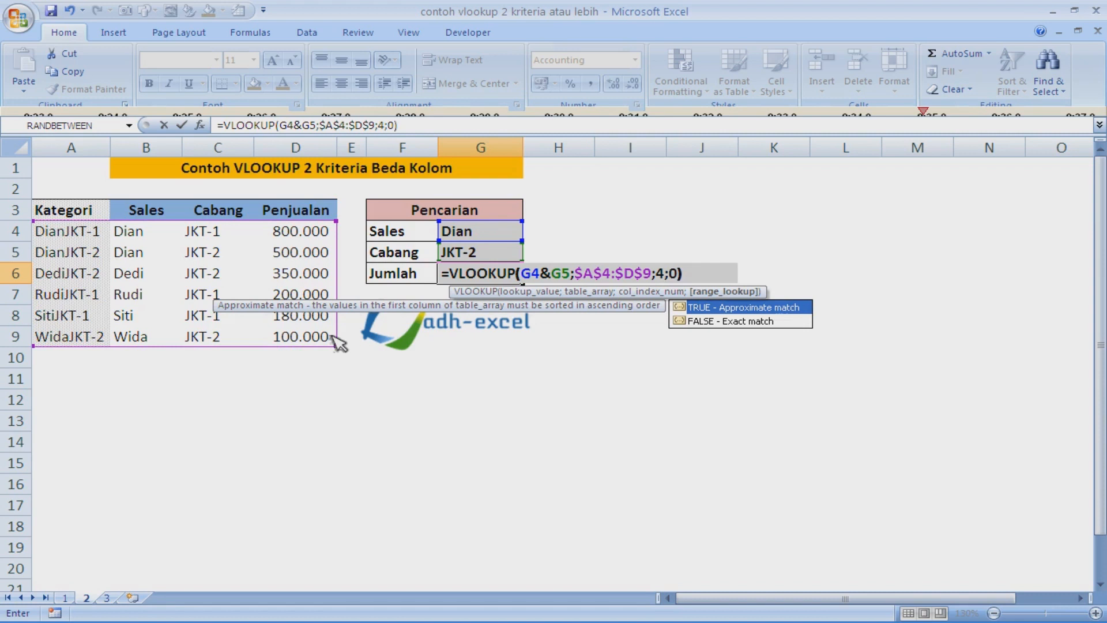
{"action": "key", "text": "Return"}
Check the Jumlah result in G6 against the Sales and Cabang criteria in G4 and G5.
{"action": "key", "text": "Up"}
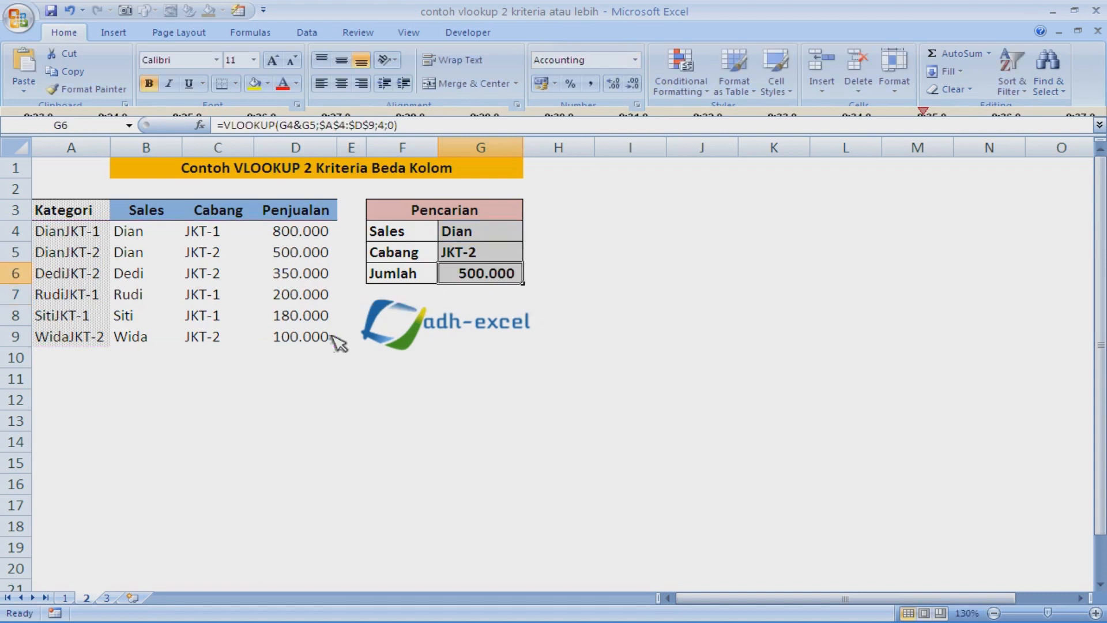
{"action": "key", "text": "Up"}
{"action": "key", "text": "Up"}
{"action": "key", "text": "Down"}
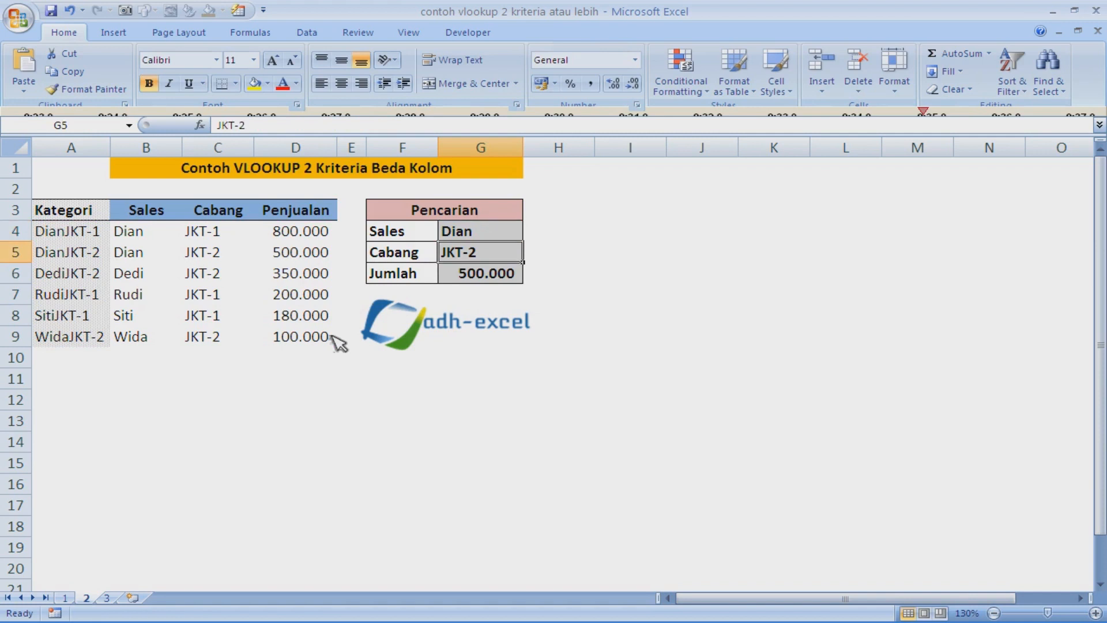
{"action": "key", "text": "Down"}
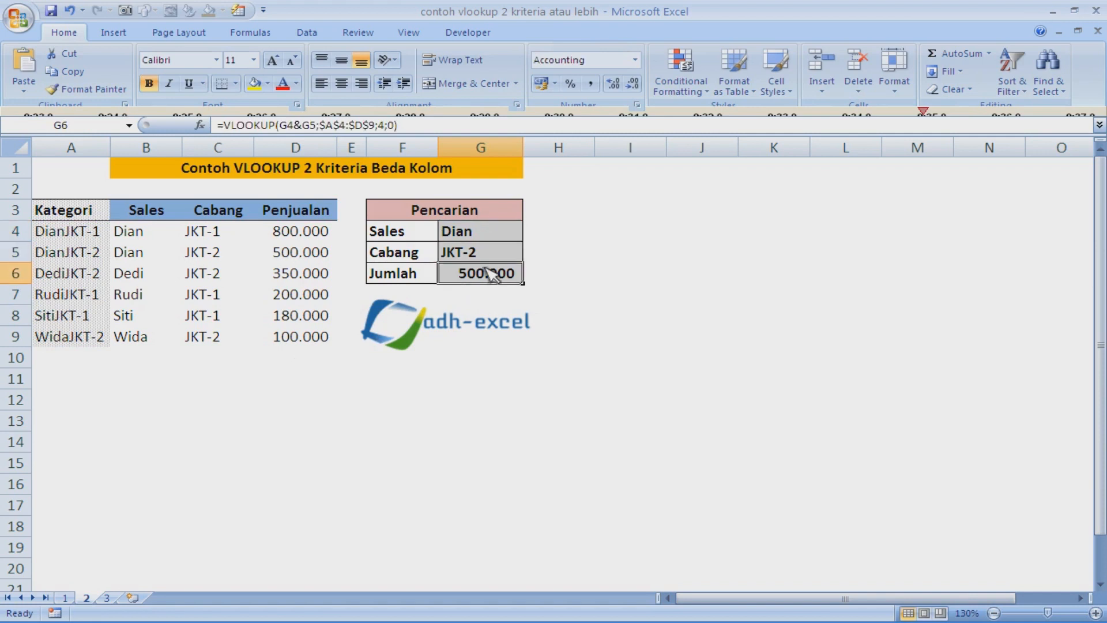
Compare the Jumlah result with the Sales, Cabang and Penjualan values in row 5 of the table.
{"action": "left_click", "coordinate": [145, 256]}
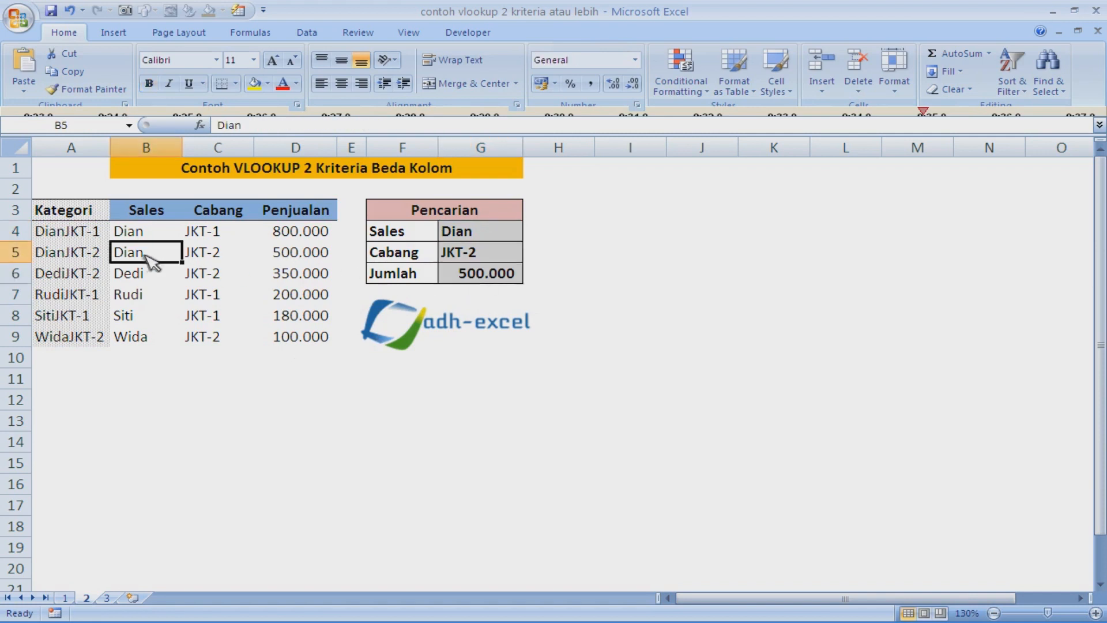
{"action": "left_click", "coordinate": [225, 238]}
{"action": "left_click", "coordinate": [222, 257]}
{"action": "left_click", "coordinate": [328, 258]}
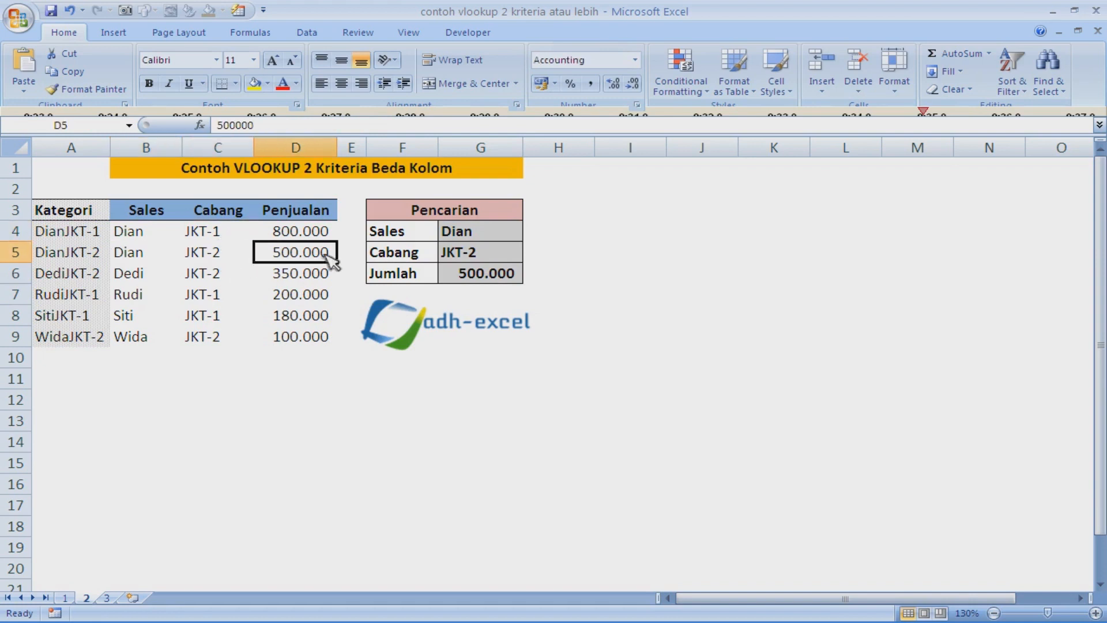
Change the Cabang criterion in G5 to JKT-1.
{"action": "left_click", "coordinate": [516, 260]}
{"action": "double_click", "coordinate": [513, 259]}
{"action": "key", "text": "BackSpace"}
{"action": "type", "text": "1"}
{"action": "key", "text": "Return"}
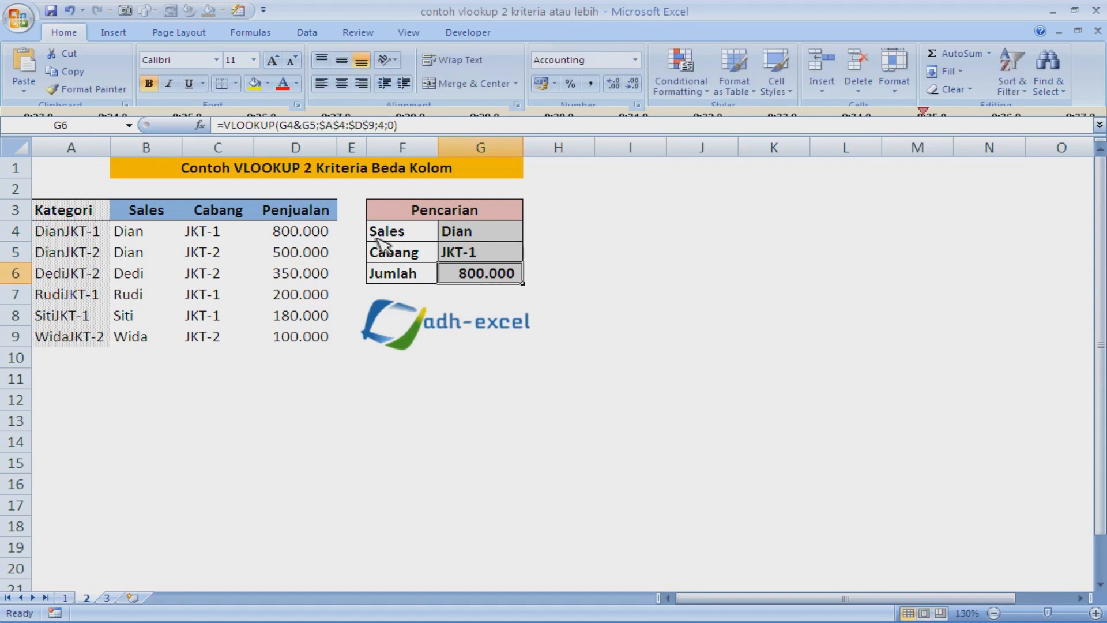
Set the Sales criterion in G4 to the salesperson listed in row 7 and check the matching table row.
{"action": "left_click", "coordinate": [513, 237]}
{"action": "double_click", "coordinate": [512, 238]}
{"action": "left_click_drag", "start_coordinate": [512, 237], "coordinate": [441, 249]}
{"action": "type", "text": "rudi"}
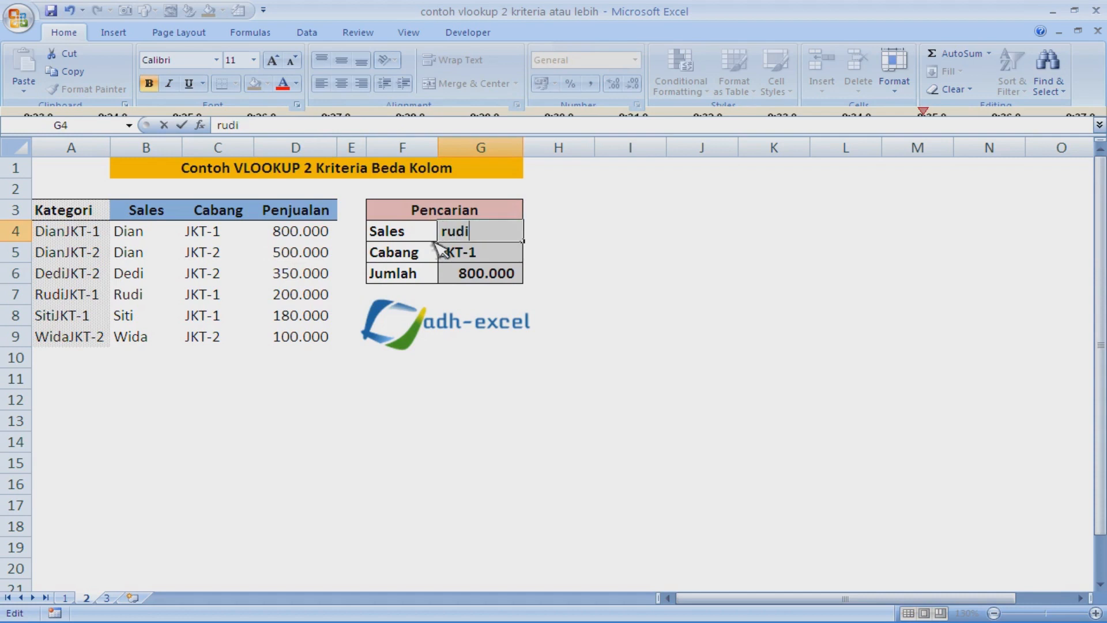
{"action": "key", "text": "Return"}
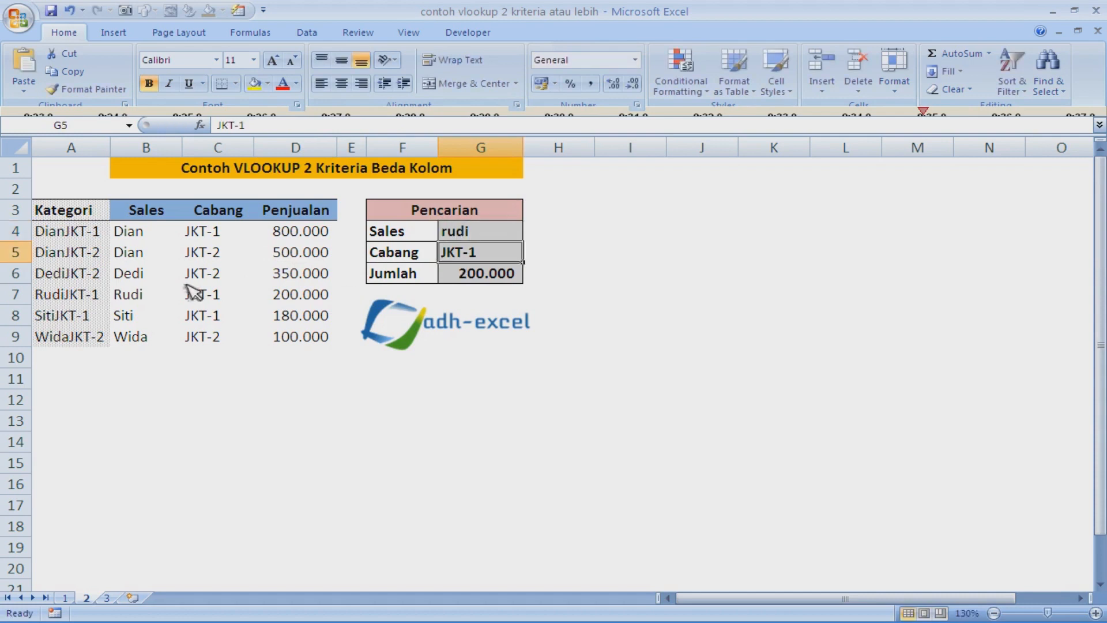
{"action": "left_click", "coordinate": [201, 294]}
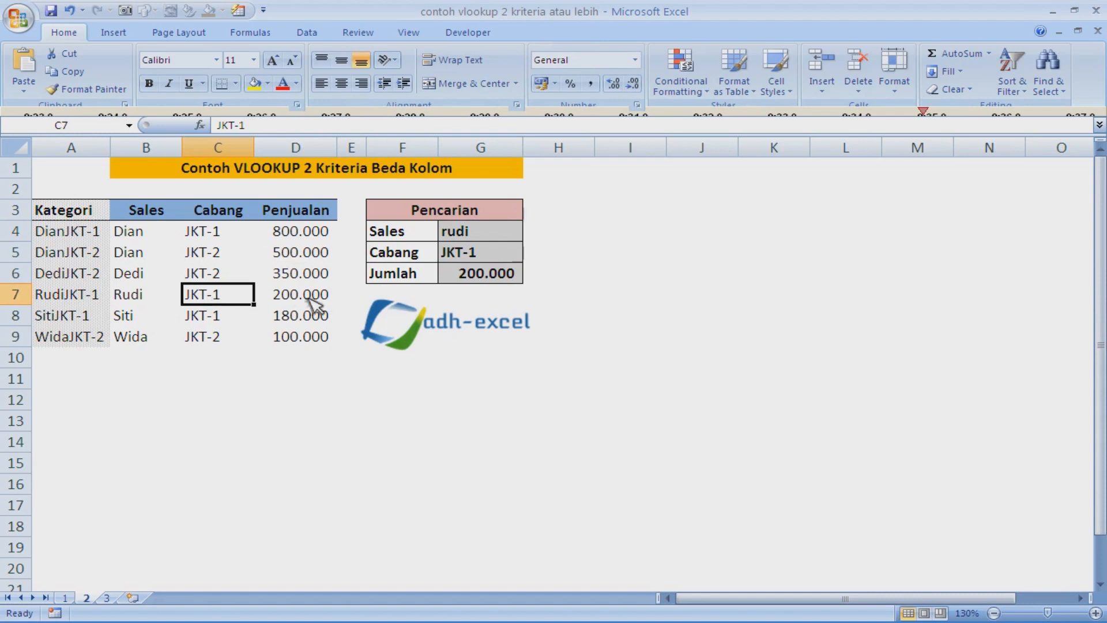
Set the Sales criterion in G4 to the salesperson listed in row 8 and check the Penjualan amount in D8.
{"action": "double_click", "coordinate": [494, 240]}
{"action": "double_click", "coordinate": [468, 234]}
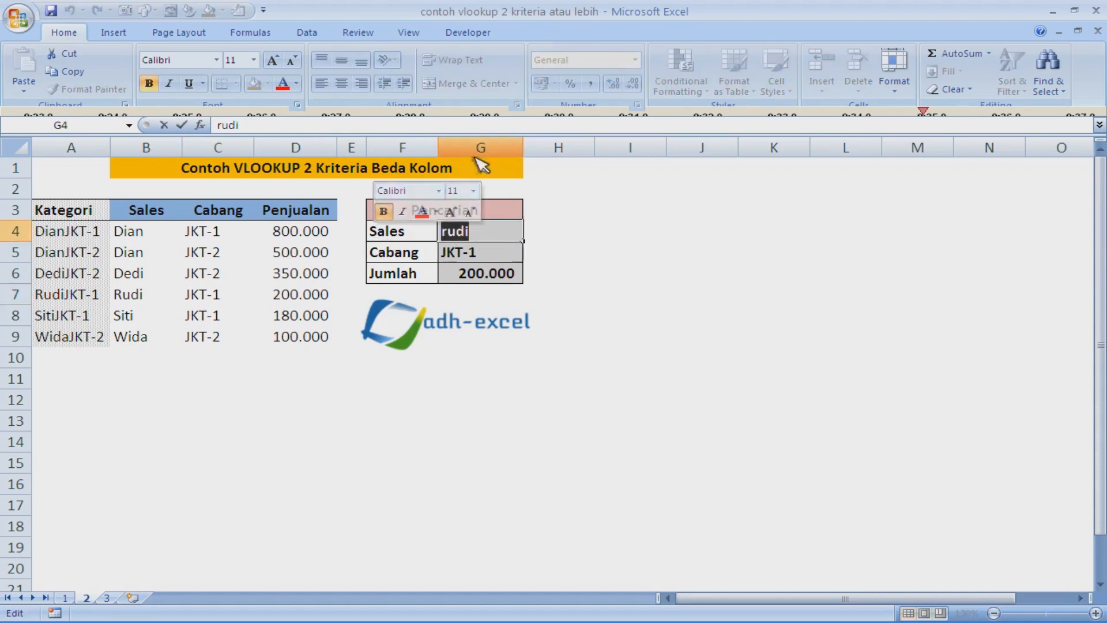
{"action": "type", "text": "Siti"}
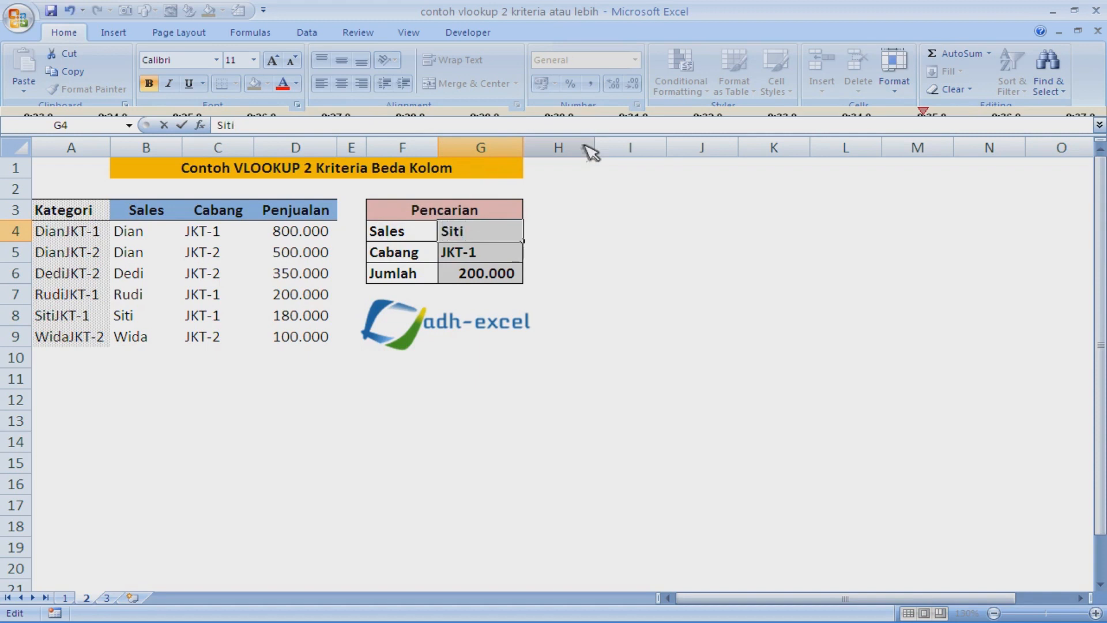
{"action": "key", "text": "Return"}
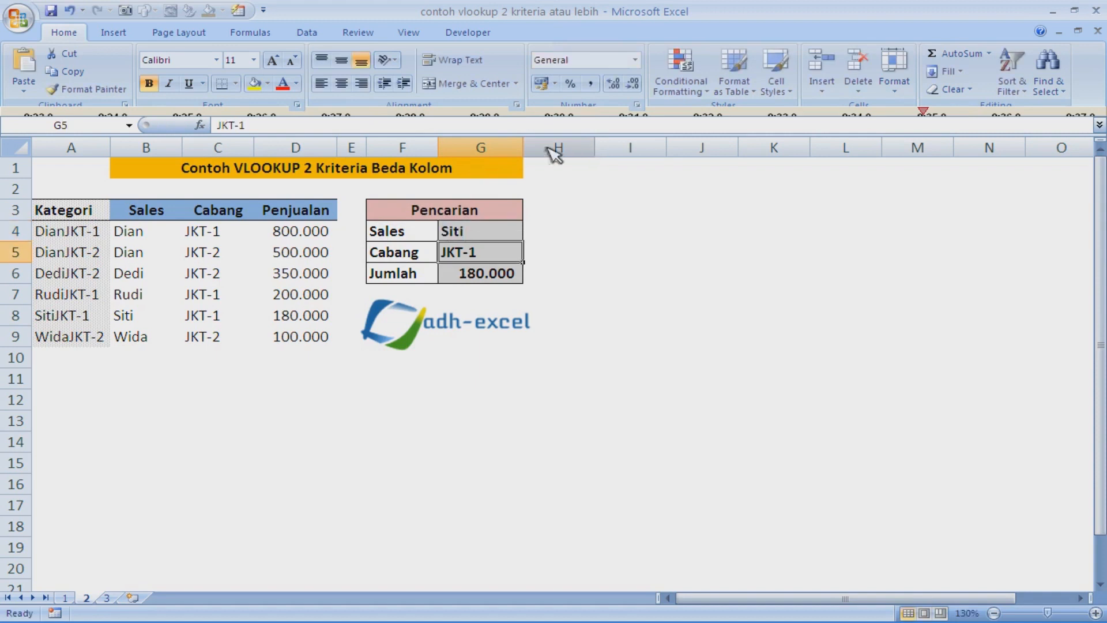
{"action": "left_click", "coordinate": [307, 317]}
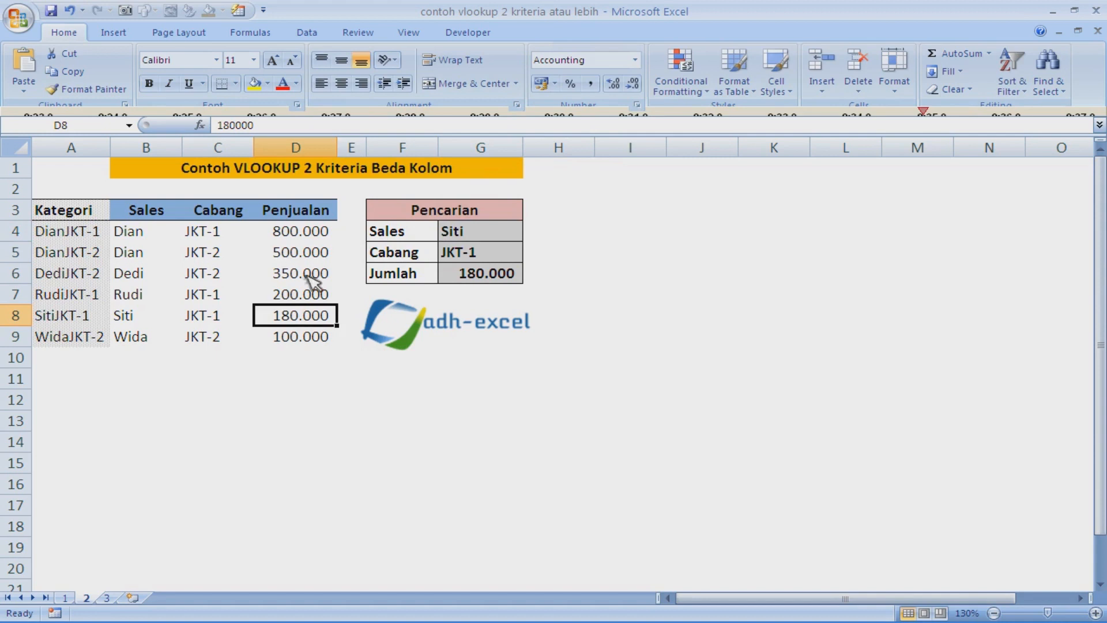
Look back at sheet 1, then review sheet 2's table B3:D9, the formula in G6 and the Kategori helper column.
{"action": "left_click", "coordinate": [66, 598]}
{"action": "left_click", "coordinate": [152, 548]}
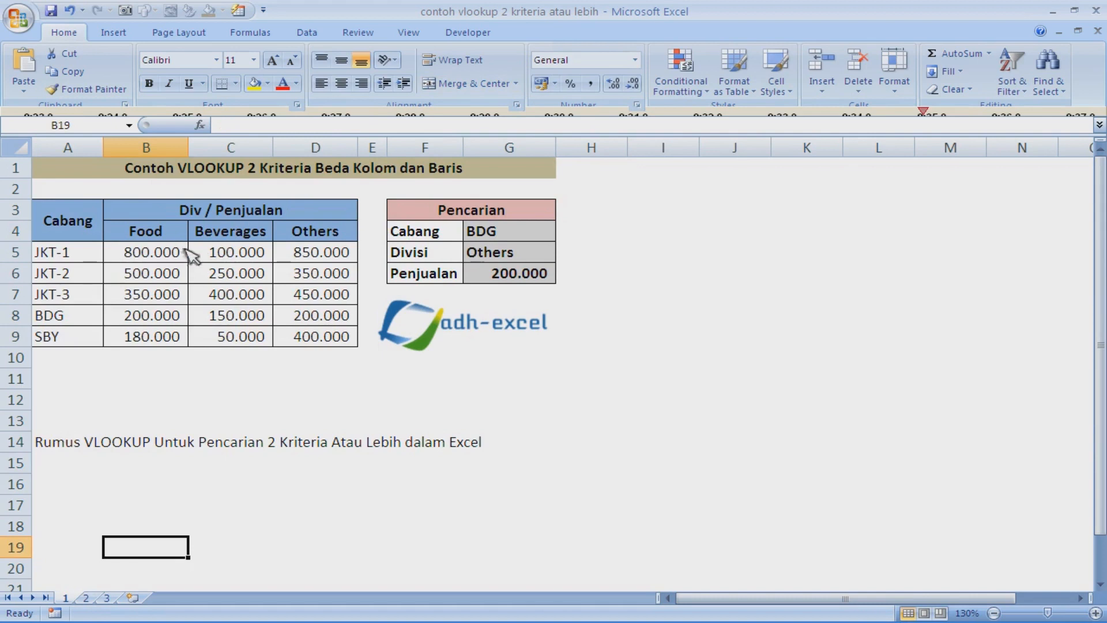
{"action": "left_click", "coordinate": [92, 598]}
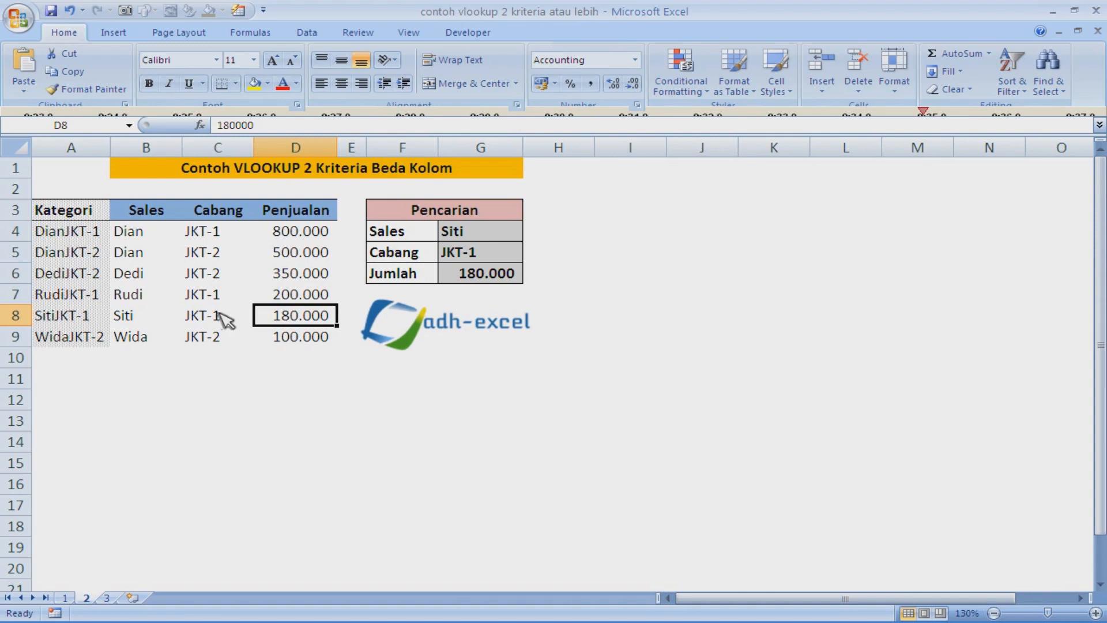
{"action": "left_click_drag", "start_coordinate": [131, 211], "coordinate": [317, 341]}
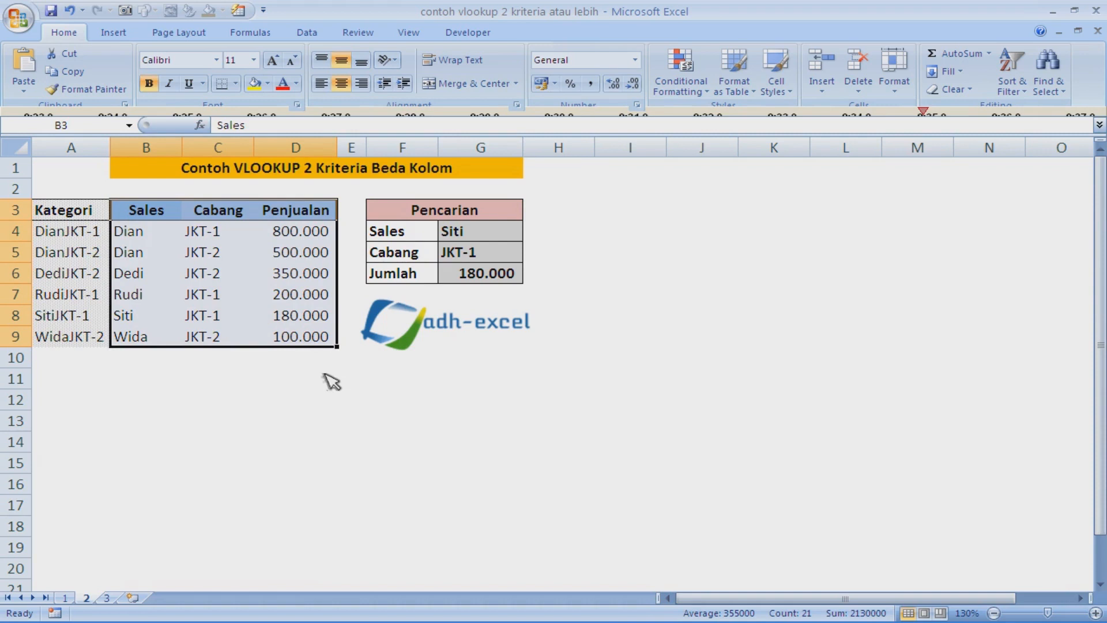
{"action": "left_click", "coordinate": [470, 280]}
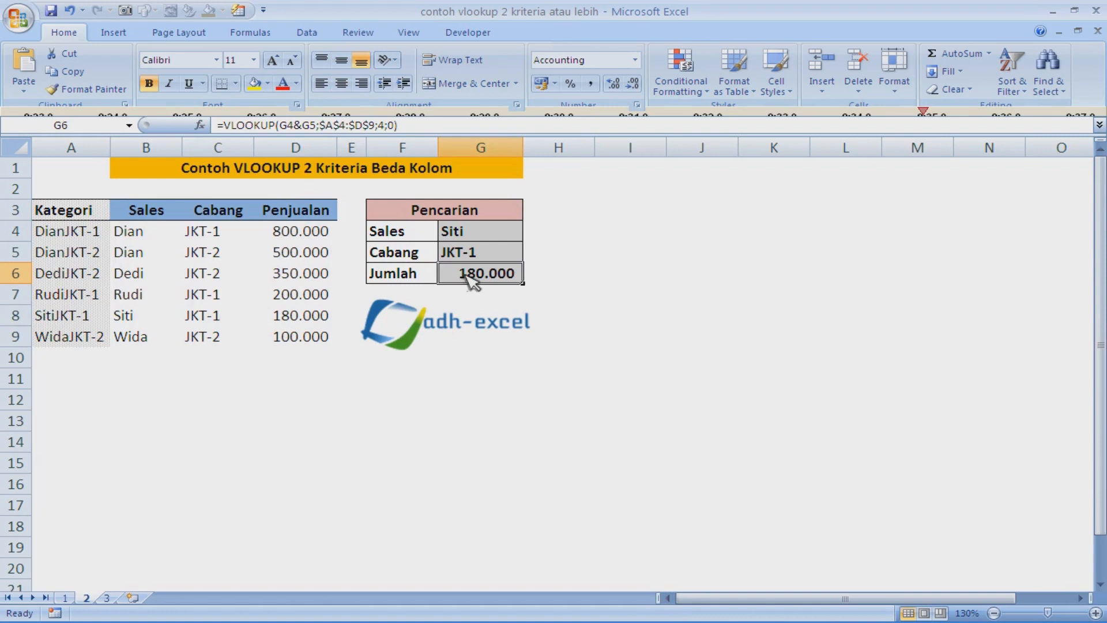
{"action": "left_click", "coordinate": [87, 216]}
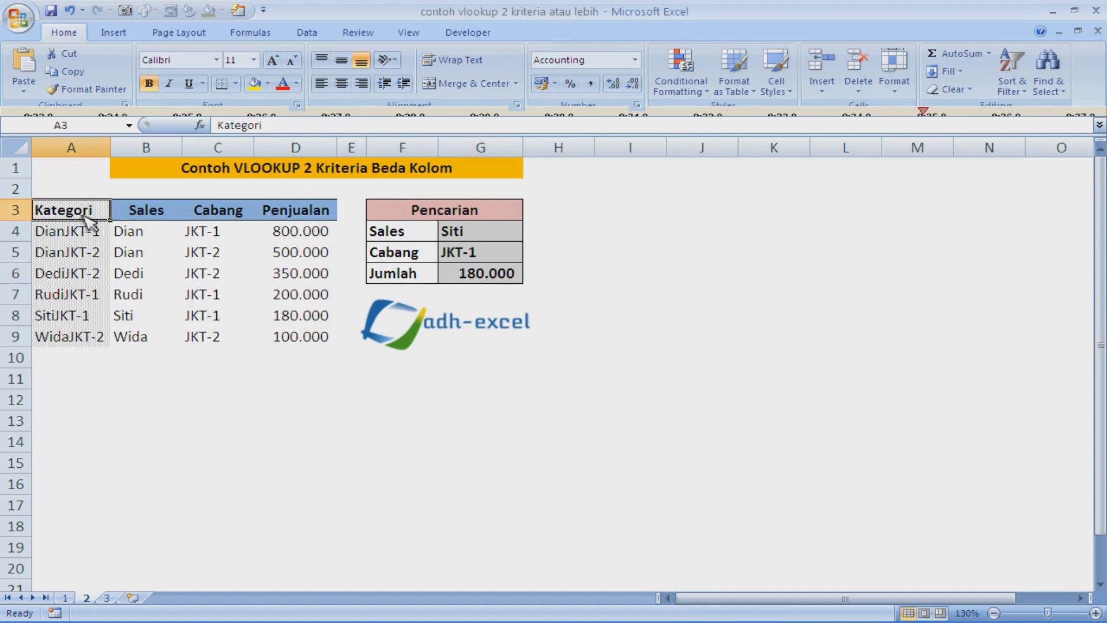
{"action": "left_click", "coordinate": [85, 153]}
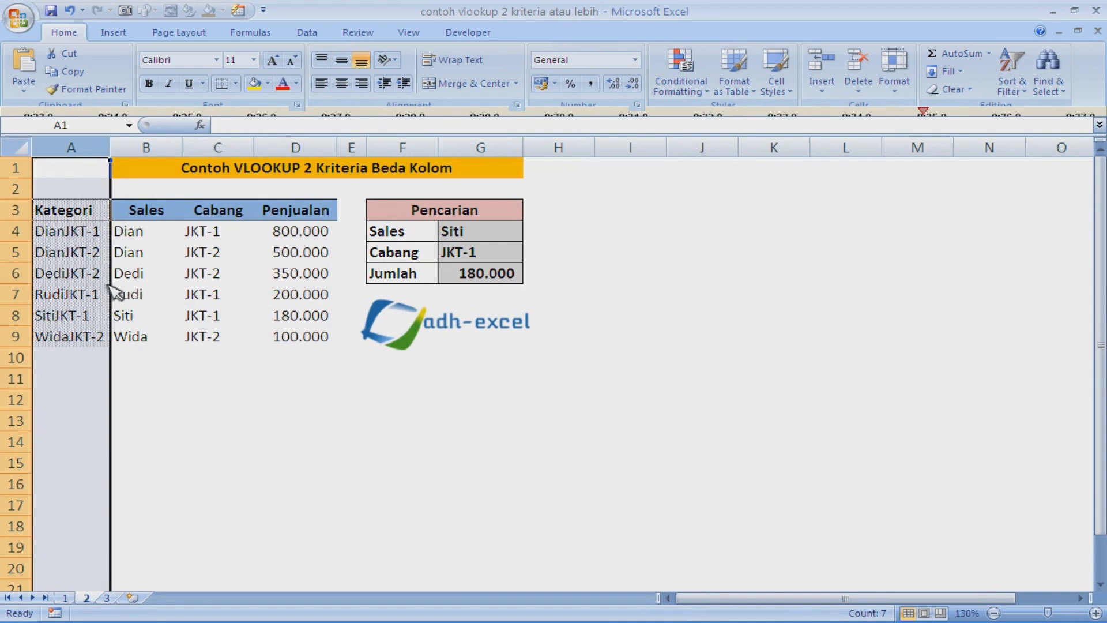
{"action": "left_click", "coordinate": [161, 387]}
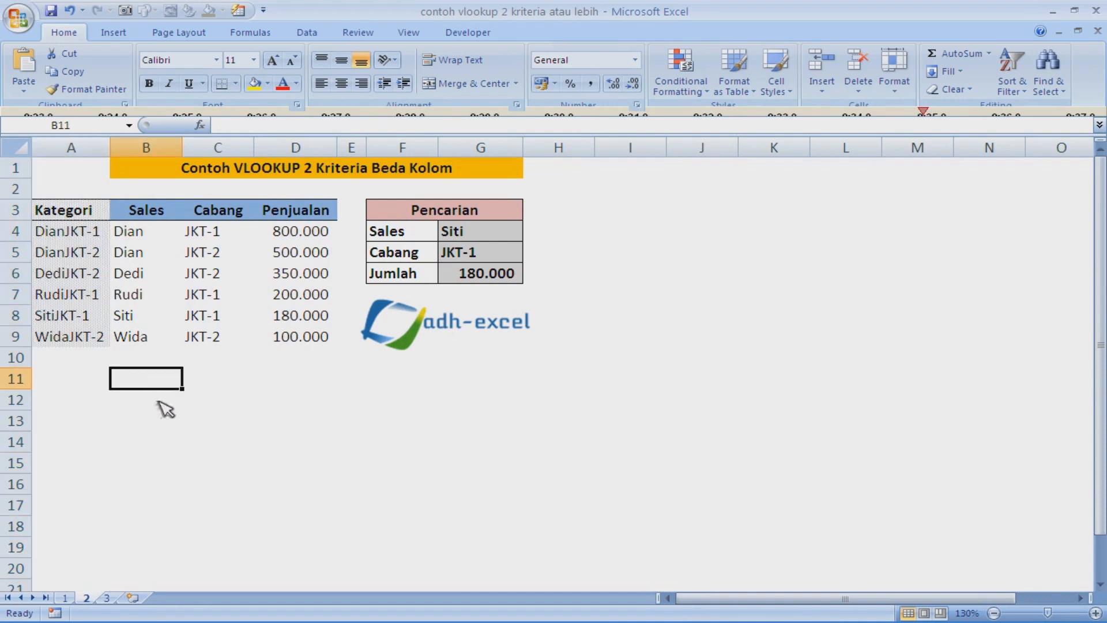
Open sheet 3 and examine its data table A3:C9 and the DGET formula in the Jumlah cell G5.
{"action": "left_click", "coordinate": [108, 598]}
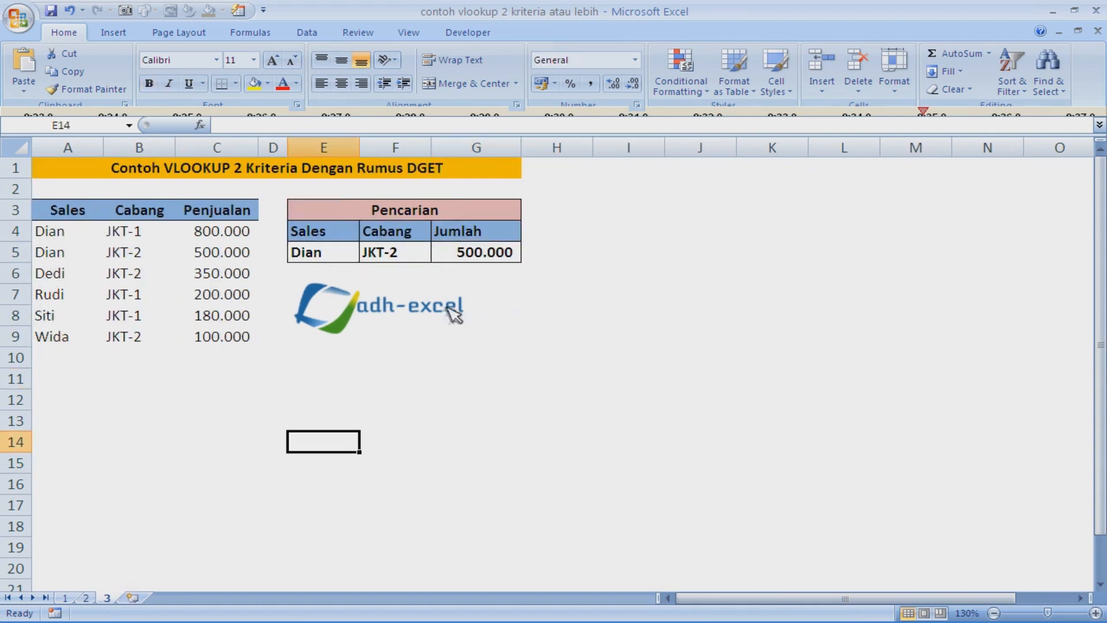
{"action": "left_click", "coordinate": [493, 253]}
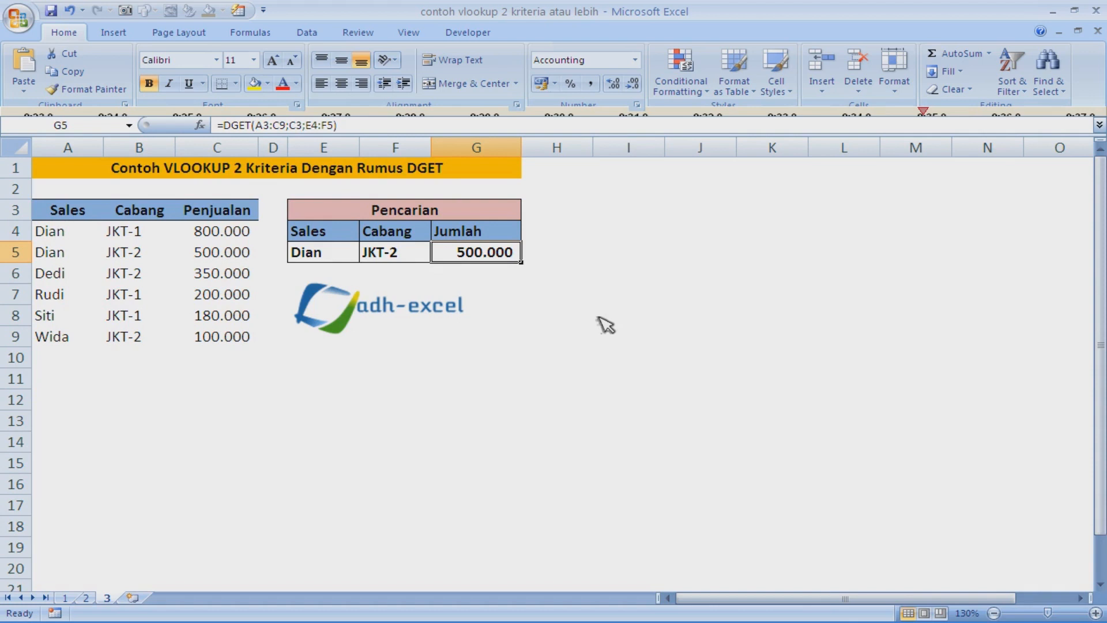
{"action": "left_click_drag", "start_coordinate": [81, 217], "coordinate": [248, 339]}
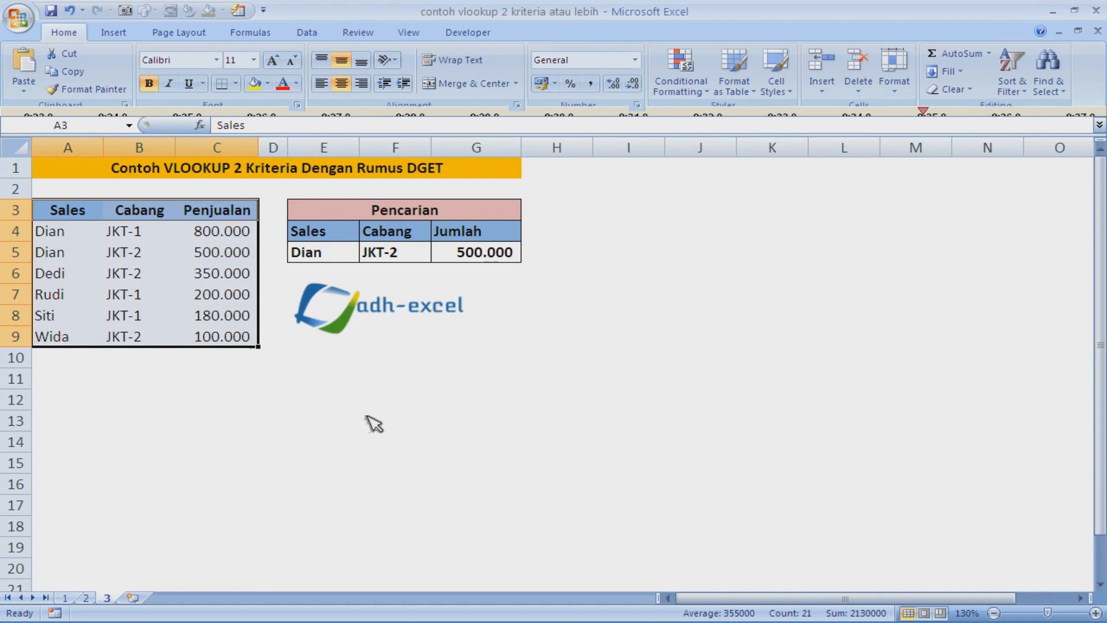
{"action": "left_click", "coordinate": [378, 385]}
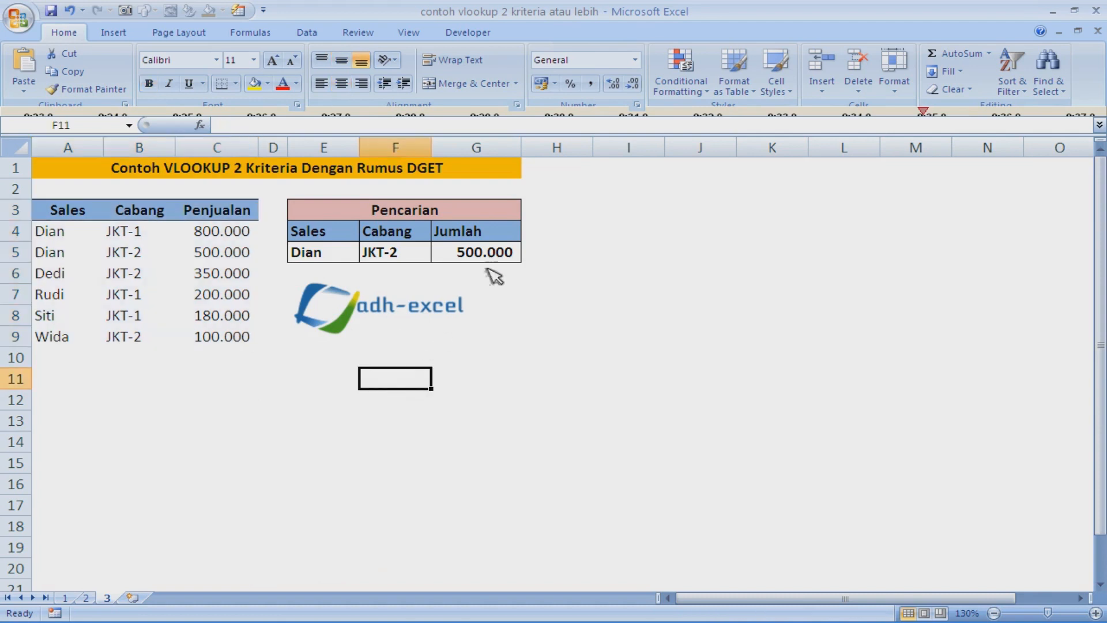
{"action": "left_click", "coordinate": [501, 254]}
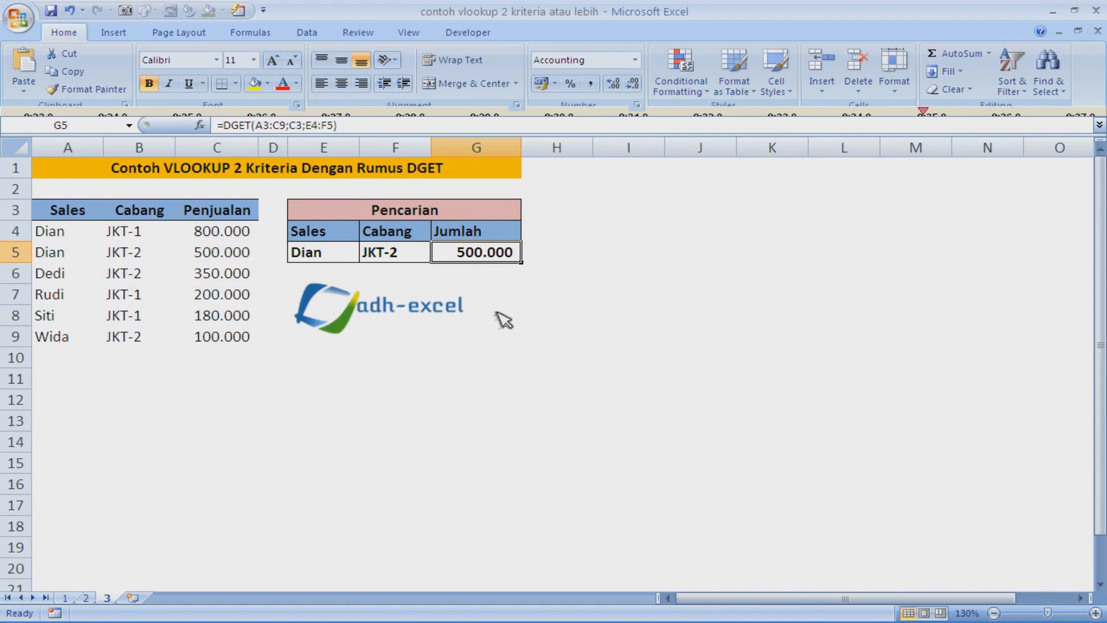
Compare the Sales header and criterion in E4:E5 with the Sales header and entries in column A.
{"action": "left_click", "coordinate": [344, 234]}
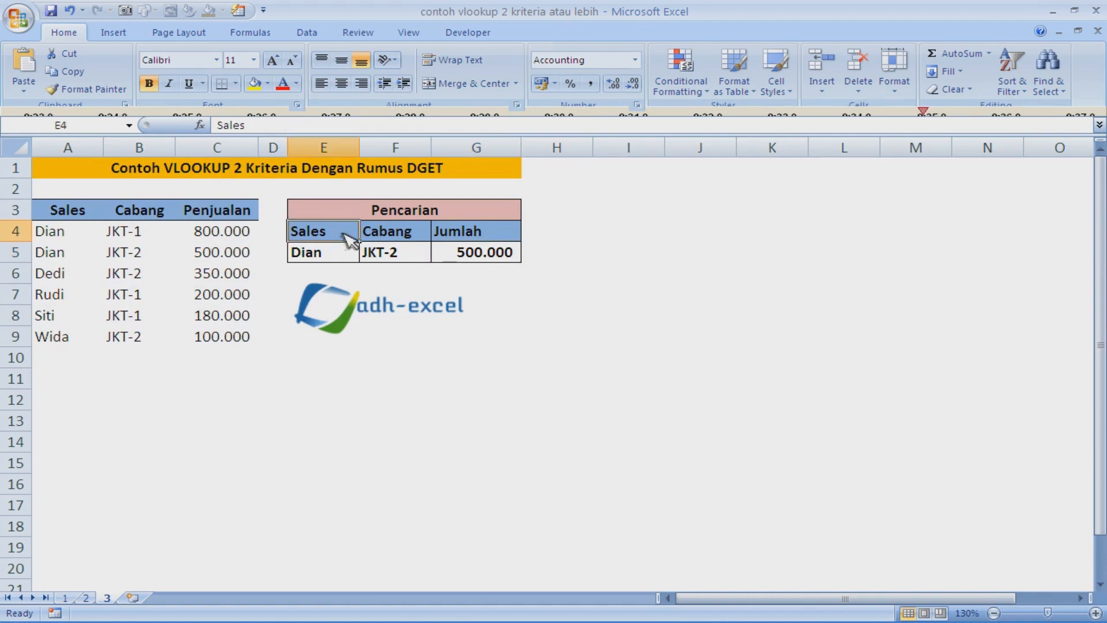
{"action": "left_click", "coordinate": [341, 254]}
{"action": "left_click", "coordinate": [349, 236]}
{"action": "left_click", "coordinate": [84, 212]}
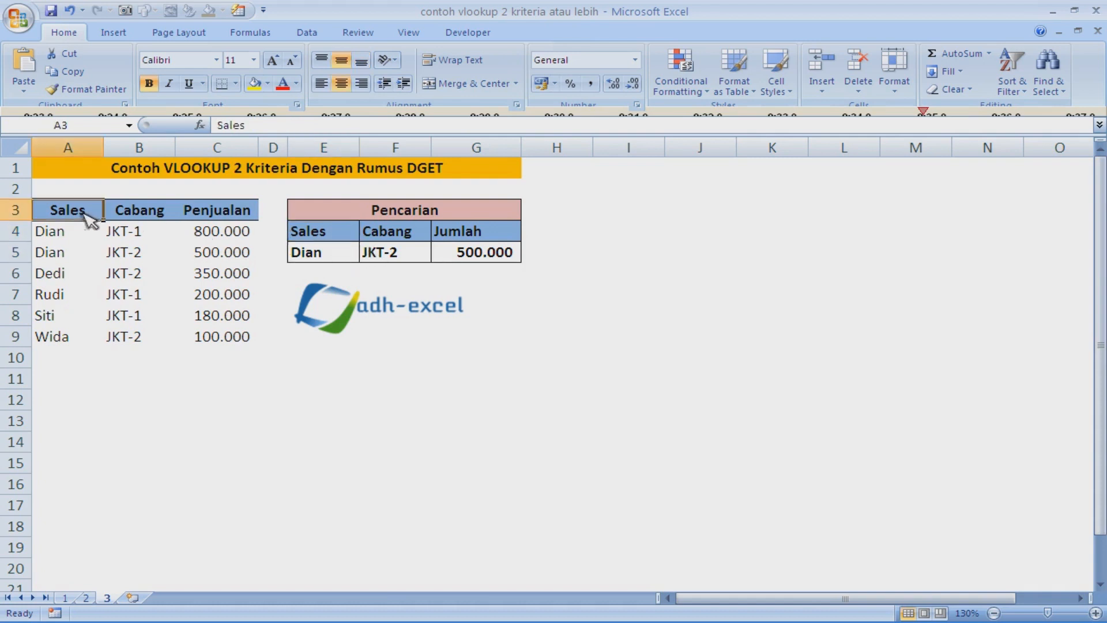
{"action": "left_click", "coordinate": [320, 260]}
{"action": "left_click_drag", "start_coordinate": [86, 238], "coordinate": [75, 321]}
{"action": "left_click", "coordinate": [331, 236]}
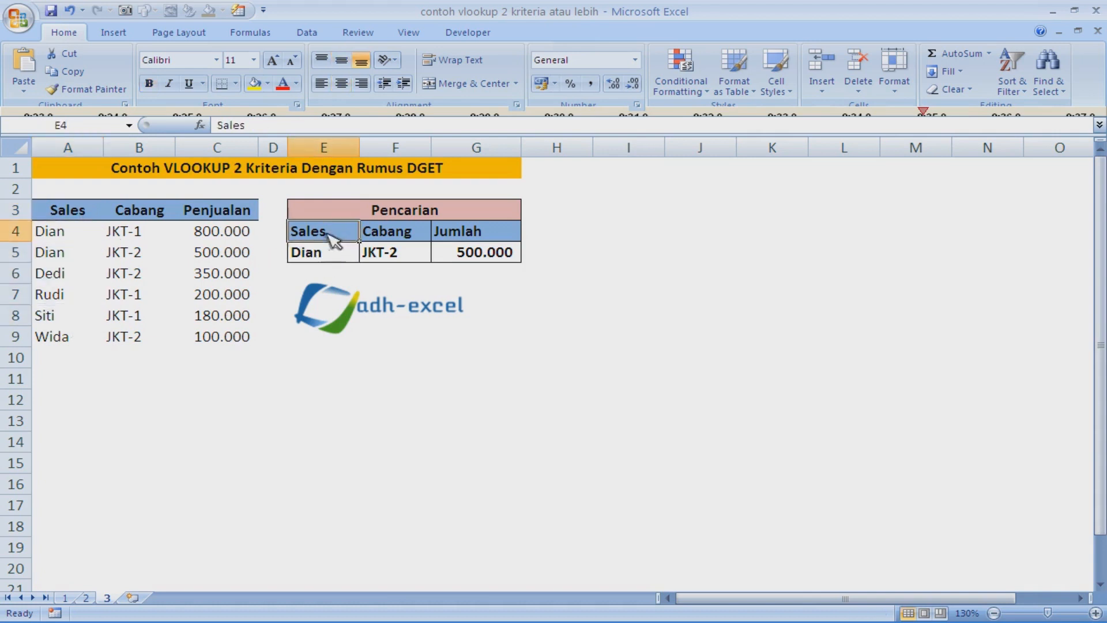
Compare the Cabang criterion in F4:F5 with column B, and the Jumlah result in G5 with the Penjualan column.
{"action": "left_click_drag", "start_coordinate": [156, 240], "coordinate": [158, 316]}
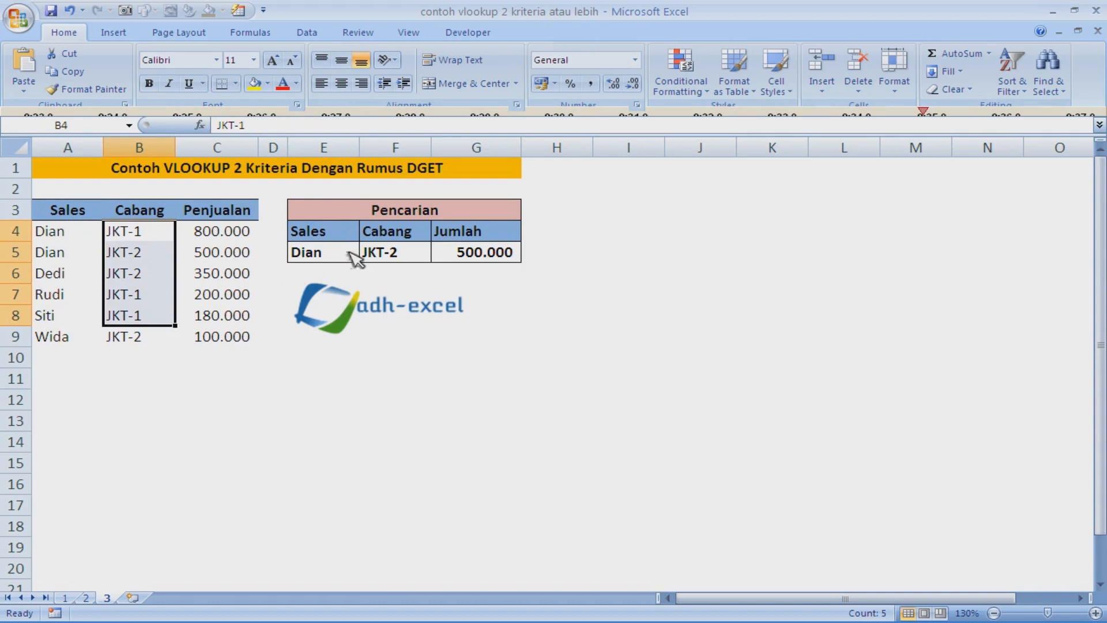
{"action": "left_click", "coordinate": [353, 257]}
{"action": "left_click", "coordinate": [421, 240]}
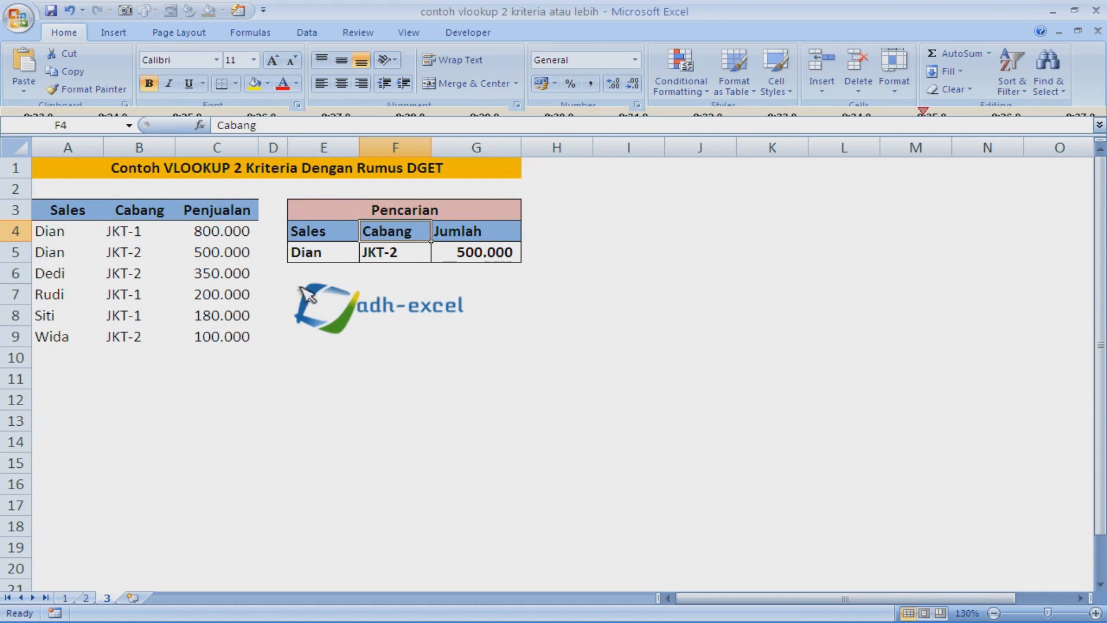
{"action": "left_click", "coordinate": [420, 259]}
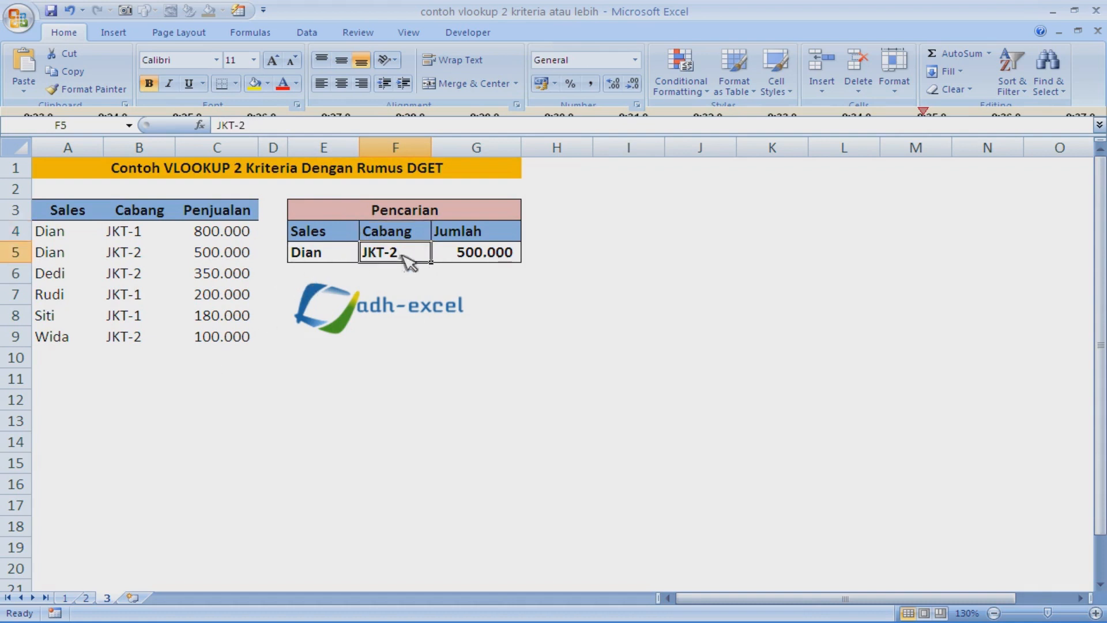
{"action": "left_click", "coordinate": [156, 231]}
{"action": "left_click", "coordinate": [398, 249]}
{"action": "left_click", "coordinate": [476, 253]}
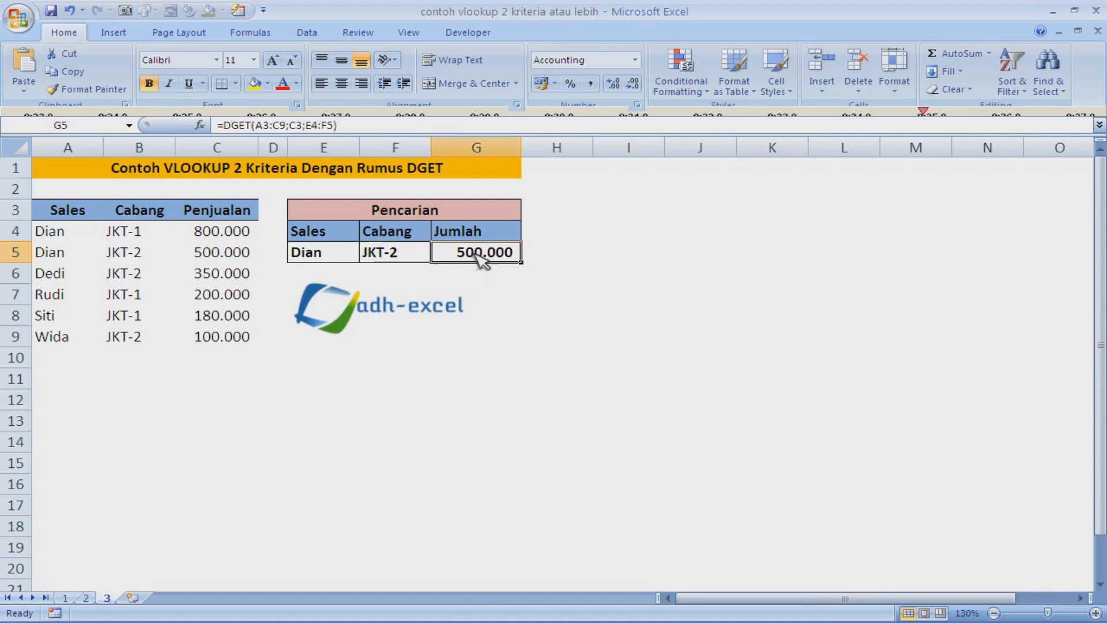
{"action": "left_click_drag", "start_coordinate": [234, 238], "coordinate": [233, 326]}
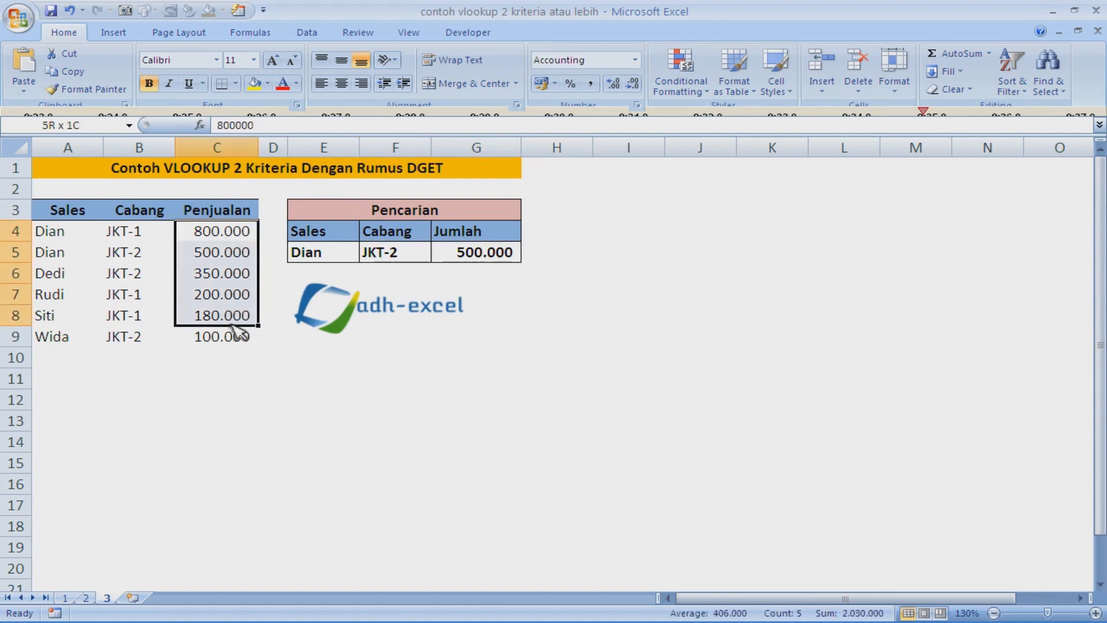
Clear the Jumlah cell G5 and re-enter its lookup formula as =DGET(A3:C9;C3;E4:F5).
{"action": "left_click", "coordinate": [509, 256]}
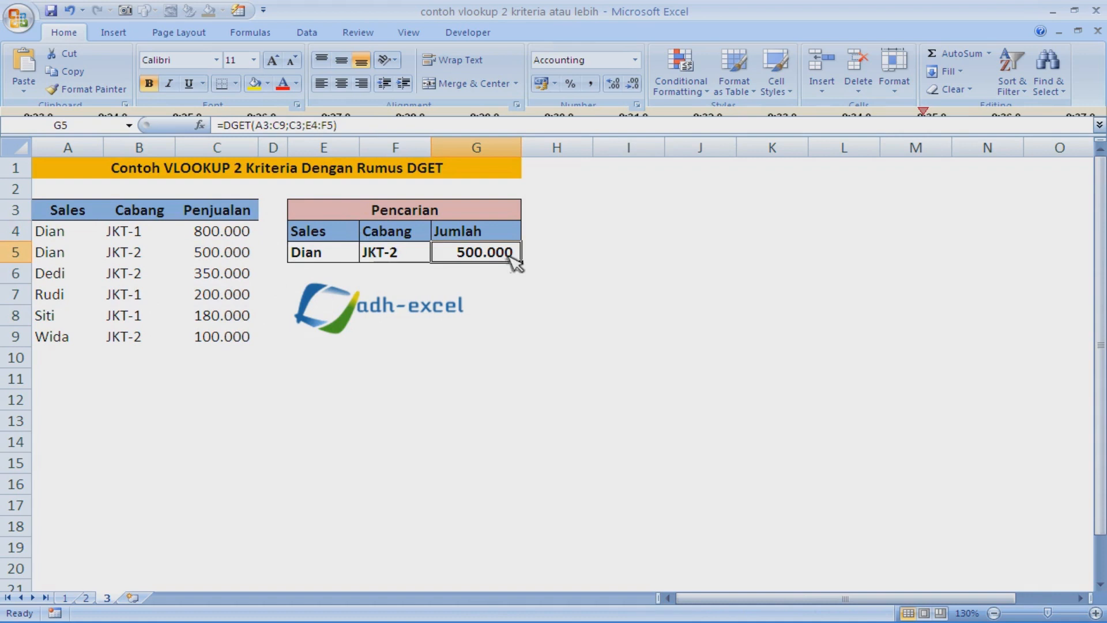
{"action": "key", "text": "Delete"}
{"action": "type", "text": "=DGET("}
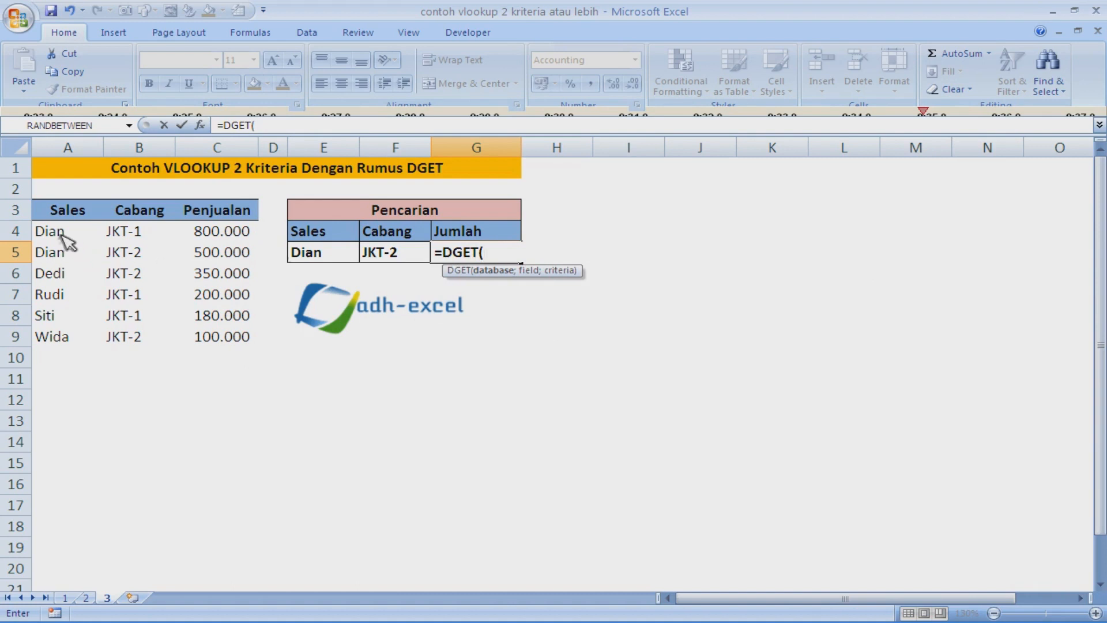
{"action": "left_click_drag", "start_coordinate": [53, 217], "coordinate": [212, 339]}
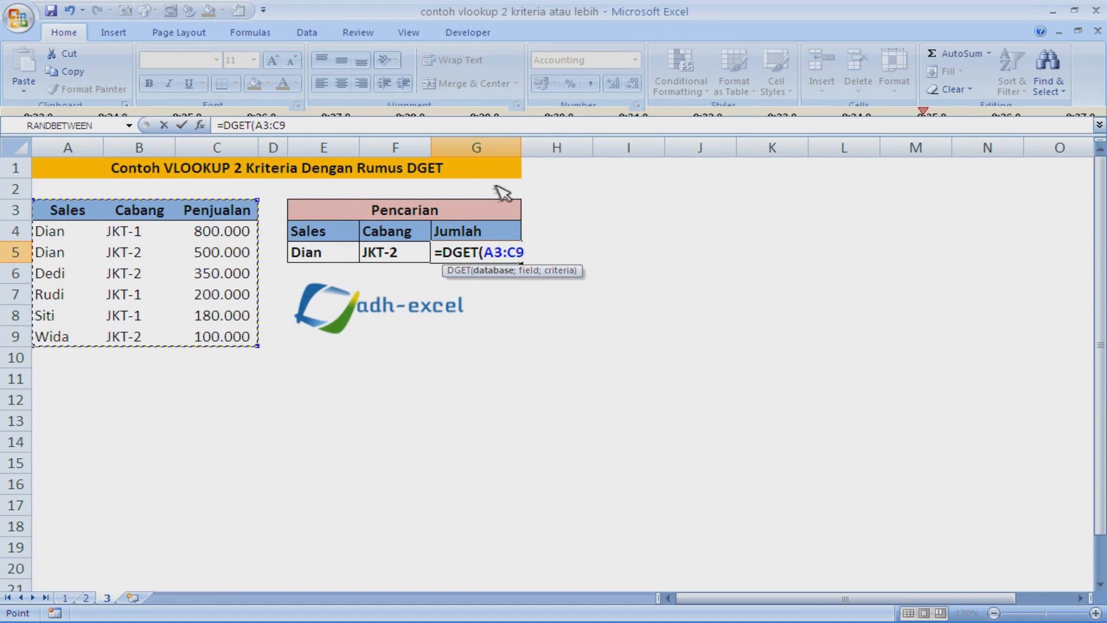
{"action": "type", "text": ";"}
{"action": "left_click", "coordinate": [236, 213]}
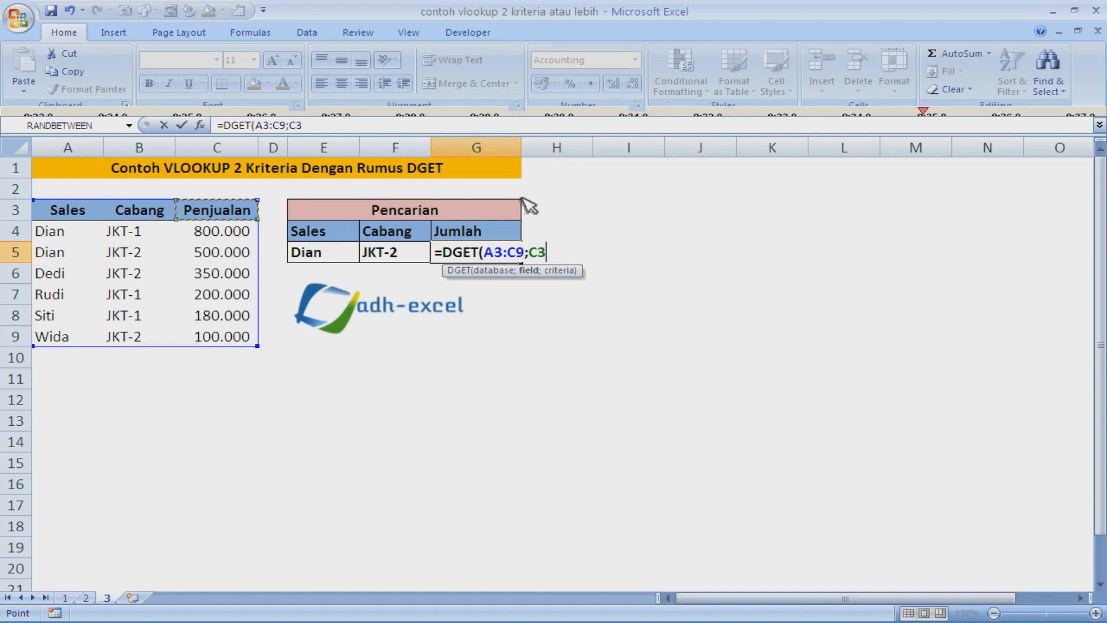
{"action": "type", "text": ";"}
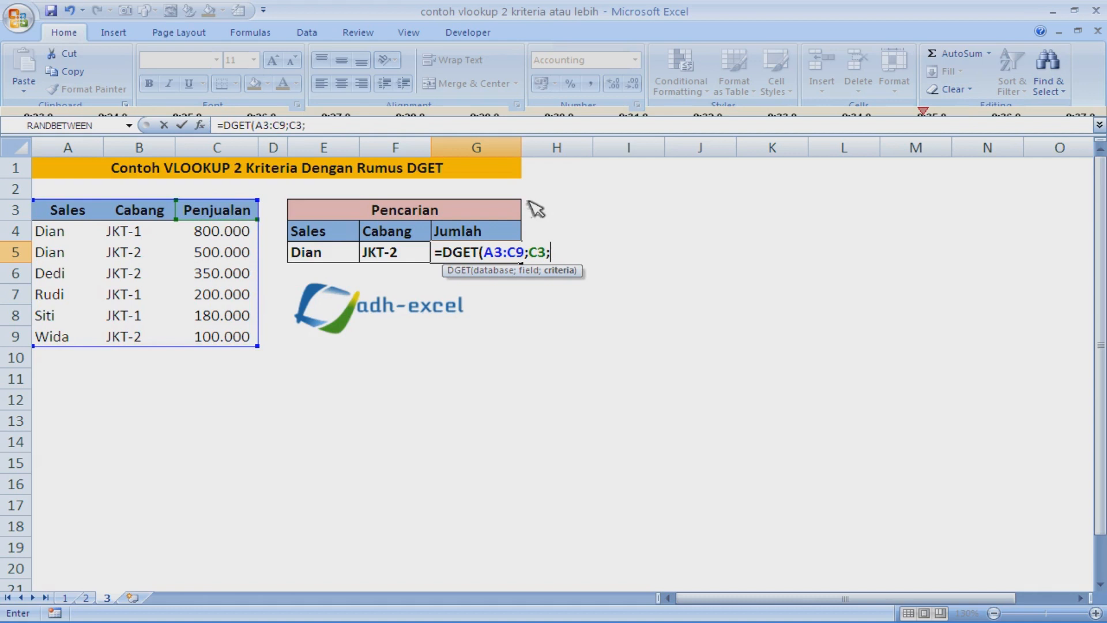
{"action": "left_click_drag", "start_coordinate": [348, 238], "coordinate": [390, 252]}
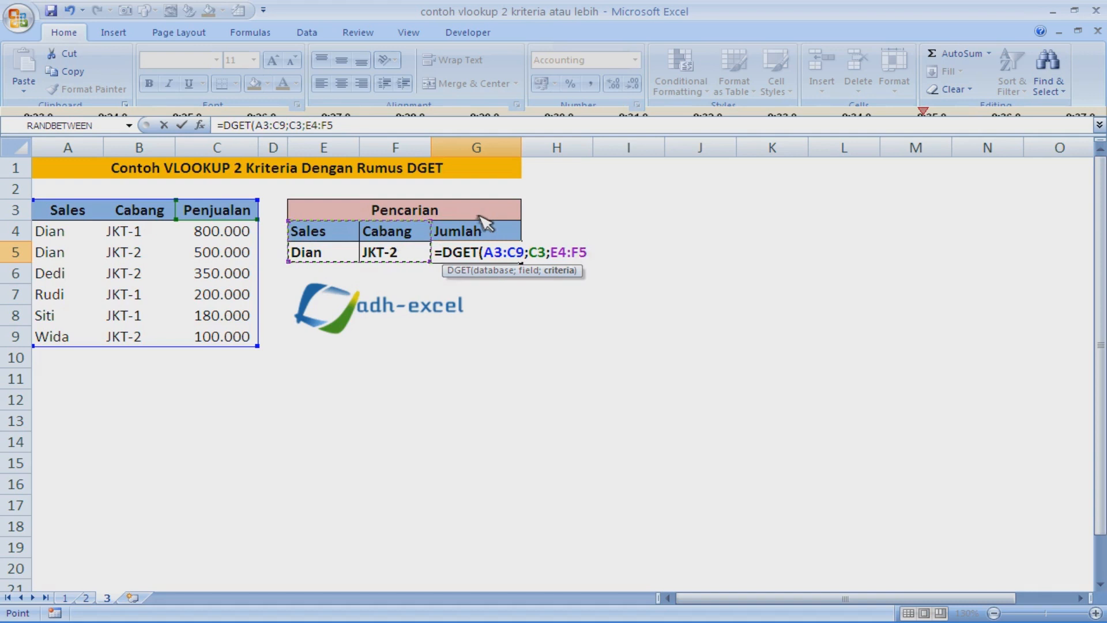
{"action": "type", "text": ")"}
{"action": "key", "text": "Return"}
{"action": "key", "text": "Up"}
Test the rebuilt lookup by setting the Cabang criterion in F5 to JKT-1.
{"action": "left_click", "coordinate": [407, 257]}
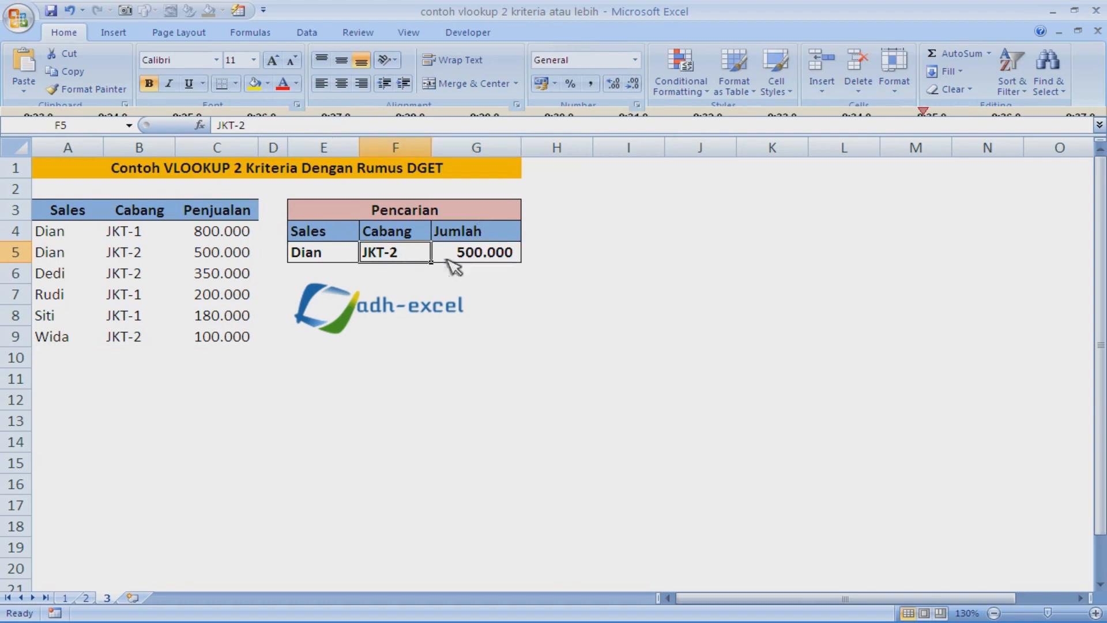
{"action": "key", "text": "Left"}
{"action": "key", "text": "Right"}
{"action": "key", "text": "F2"}
{"action": "key", "text": "BackSpace"}
{"action": "type", "text": "1"}
{"action": "key", "text": "Return"}
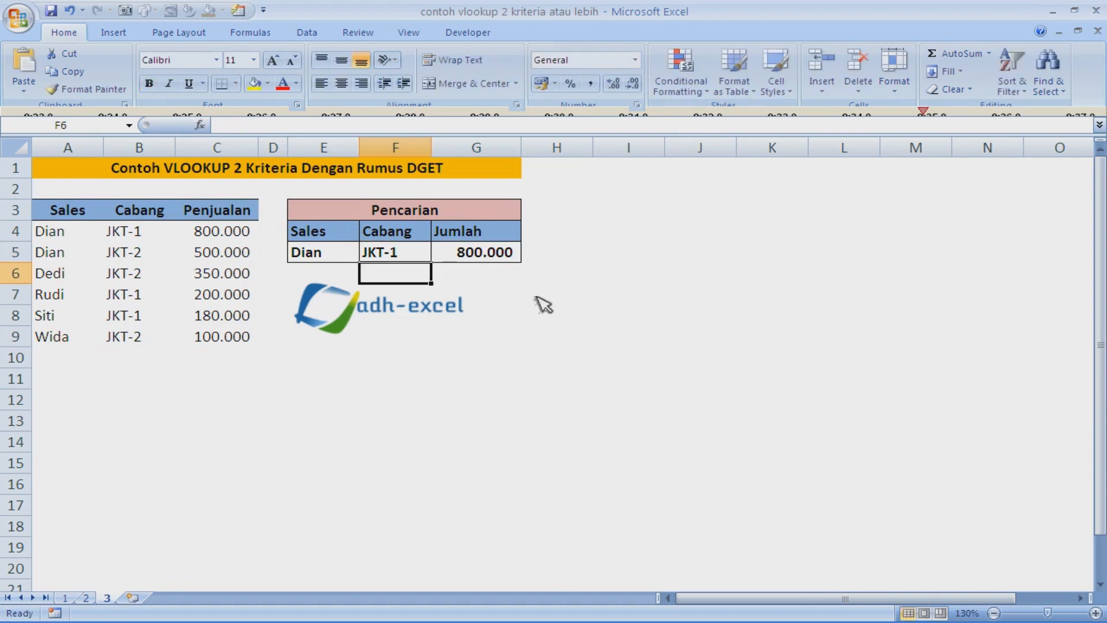
Set the Sales criterion in E5 to the salesperson name from A6 and the Cabang criterion in F5 to JKT-2.
{"action": "key", "text": "Up"}
{"action": "key", "text": "Left"}
{"action": "type", "text": "Dedi"}
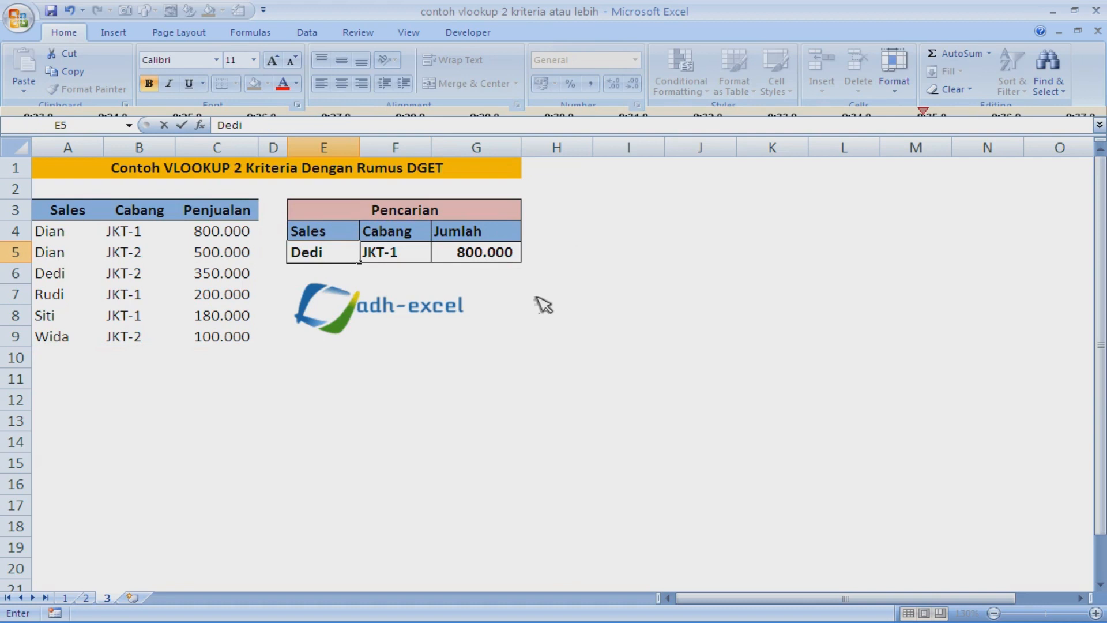
{"action": "key", "text": "Tab"}
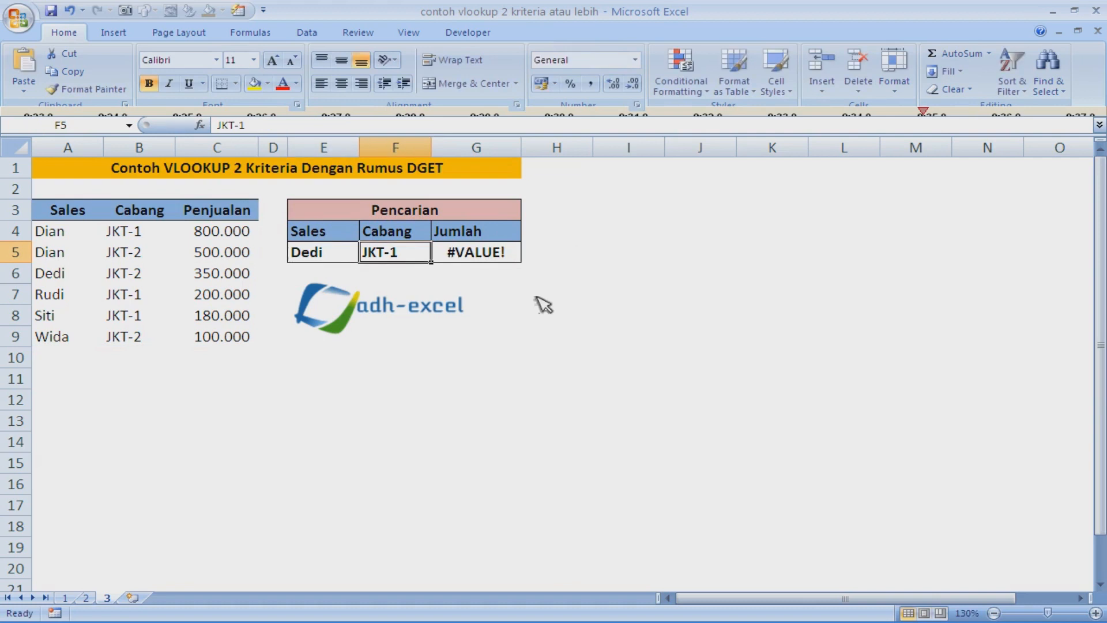
{"action": "key", "text": "F2"}
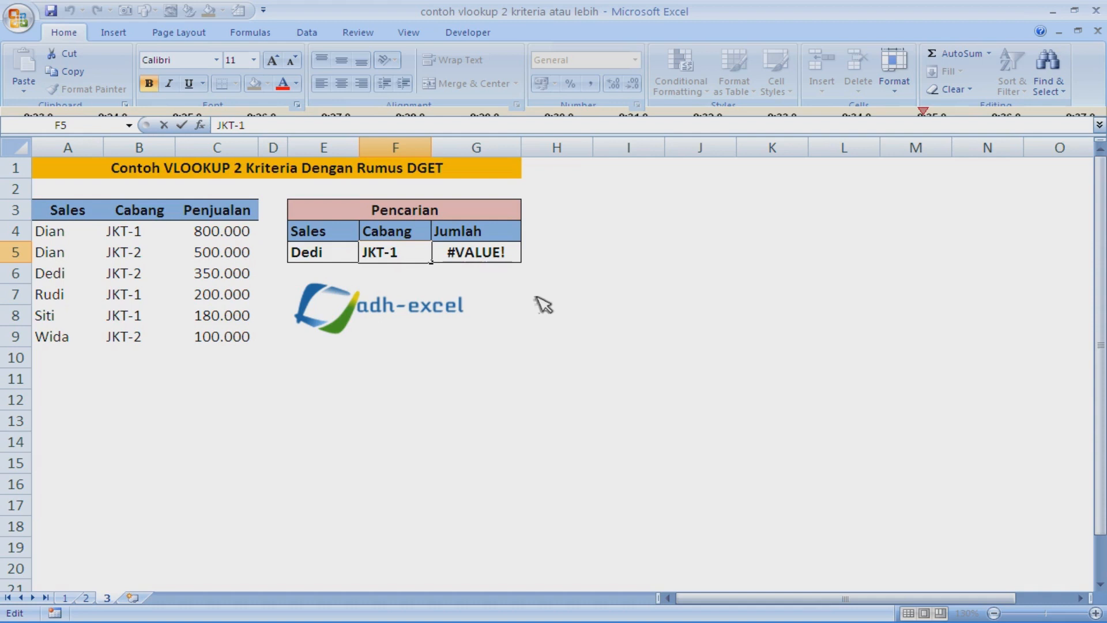
{"action": "key", "text": "BackSpace"}
{"action": "type", "text": "2"}
{"action": "key", "text": "Return"}
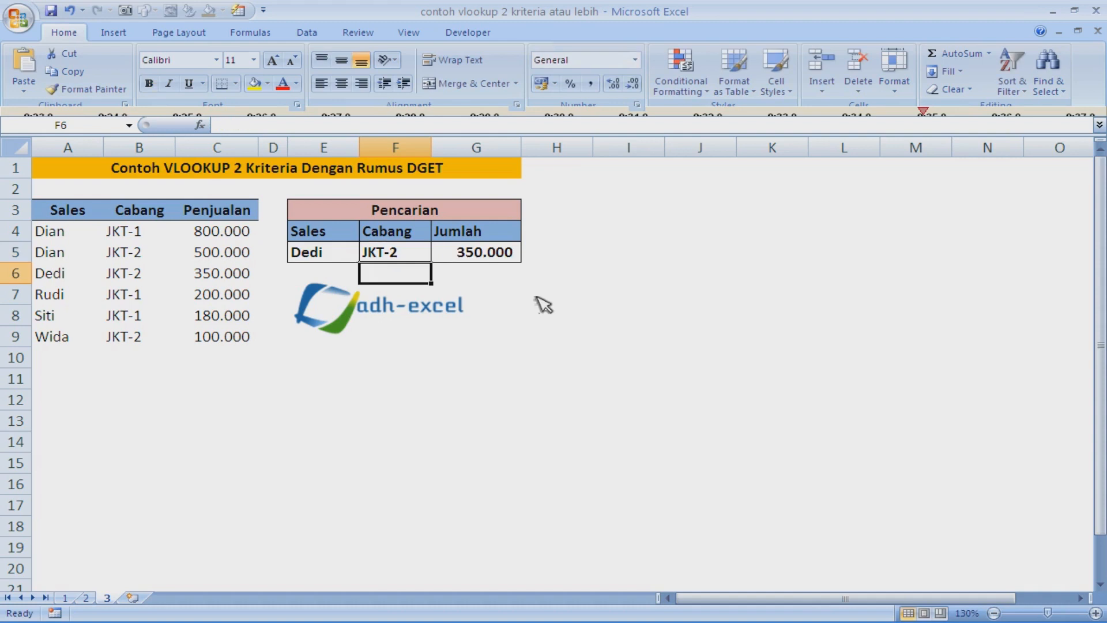
Review the DGET formula in G5, compare it with sheet 2's Kategori helper column, and return to sheet 3.
{"action": "left_click", "coordinate": [500, 254]}
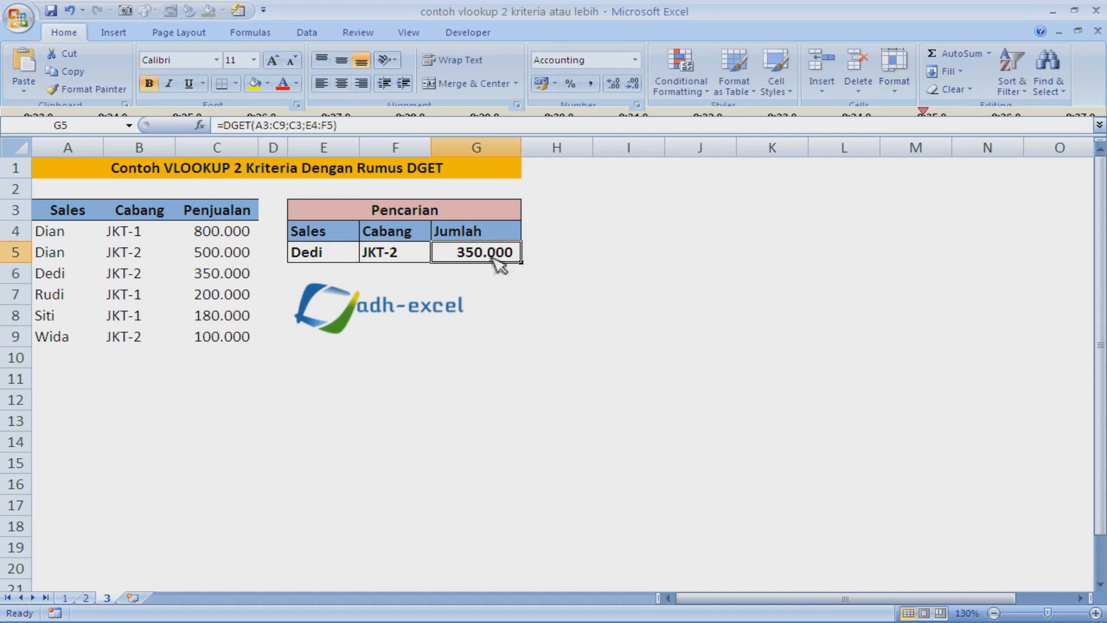
{"action": "left_click", "coordinate": [86, 598]}
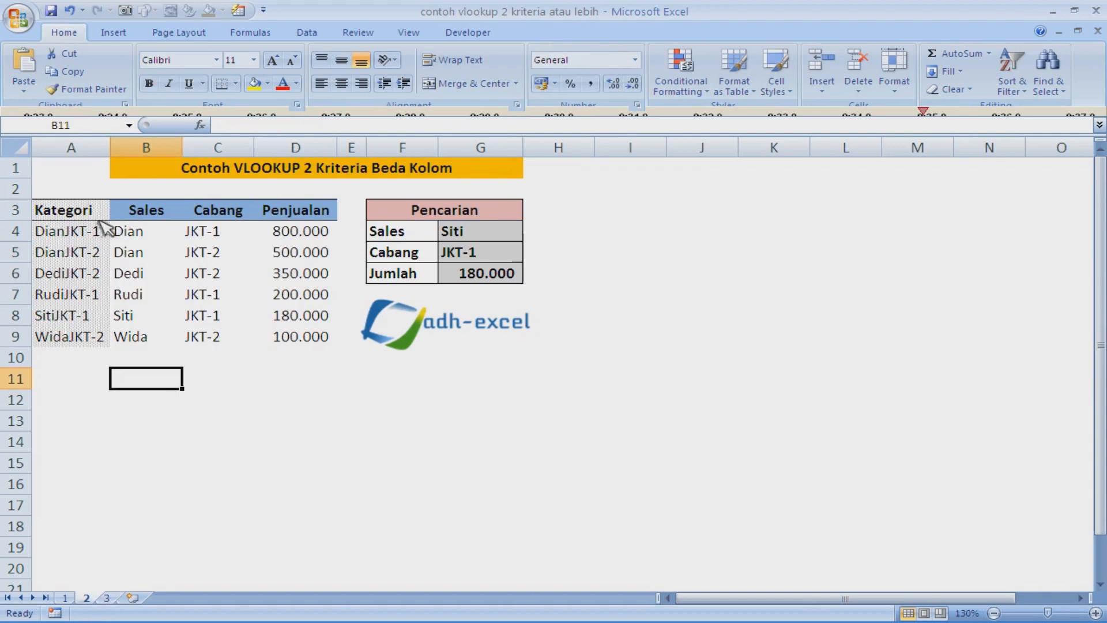
{"action": "left_click", "coordinate": [106, 598]}
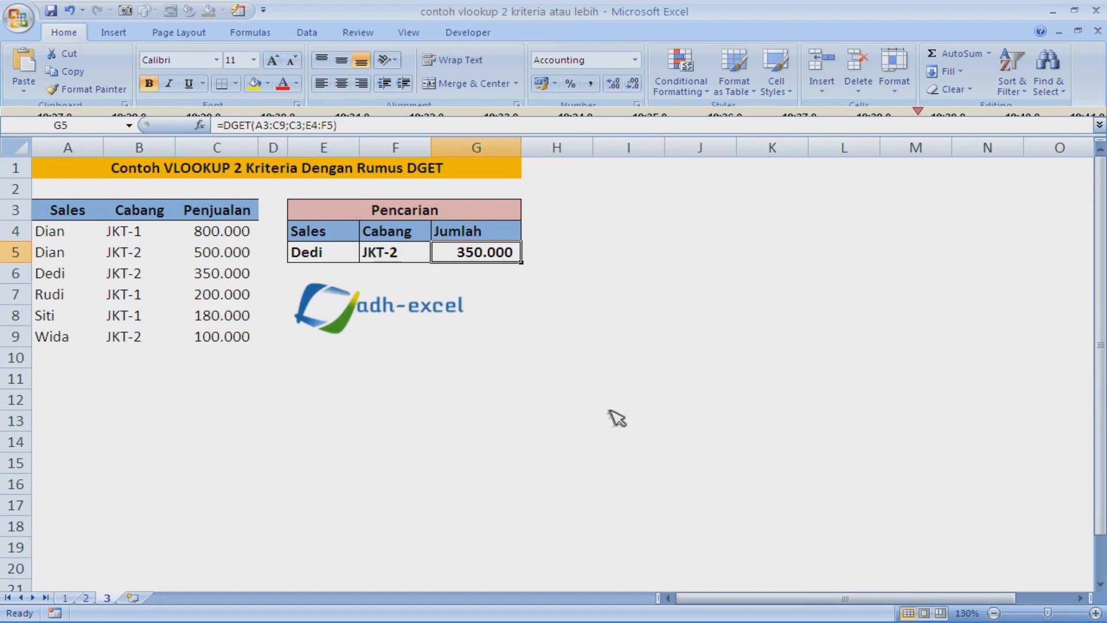
{"action": "mouse_move", "coordinate": [617, 621]}
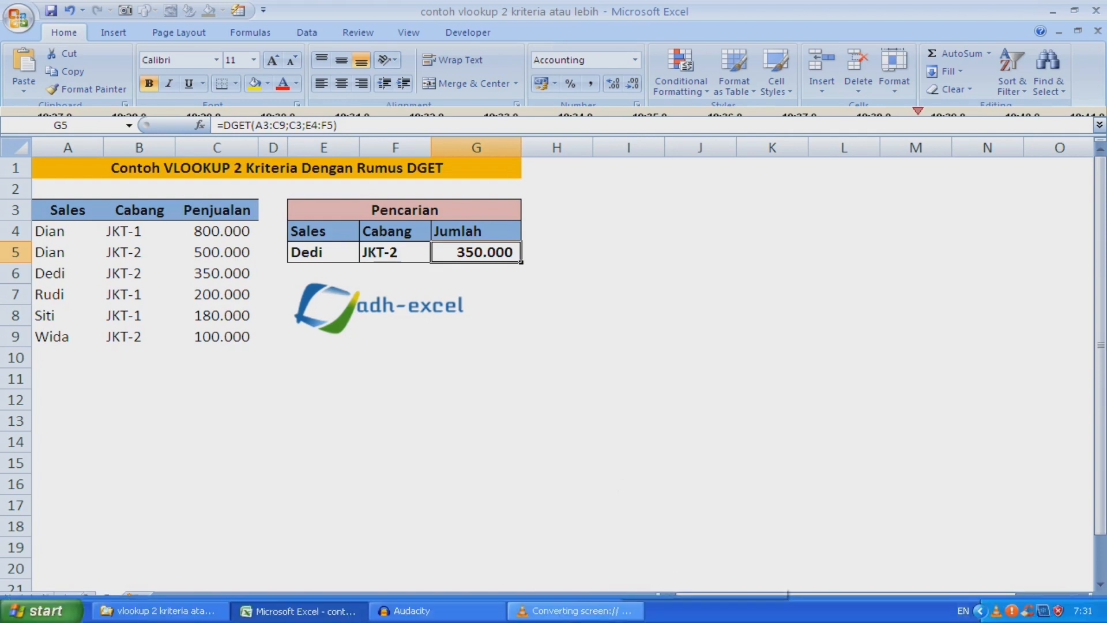